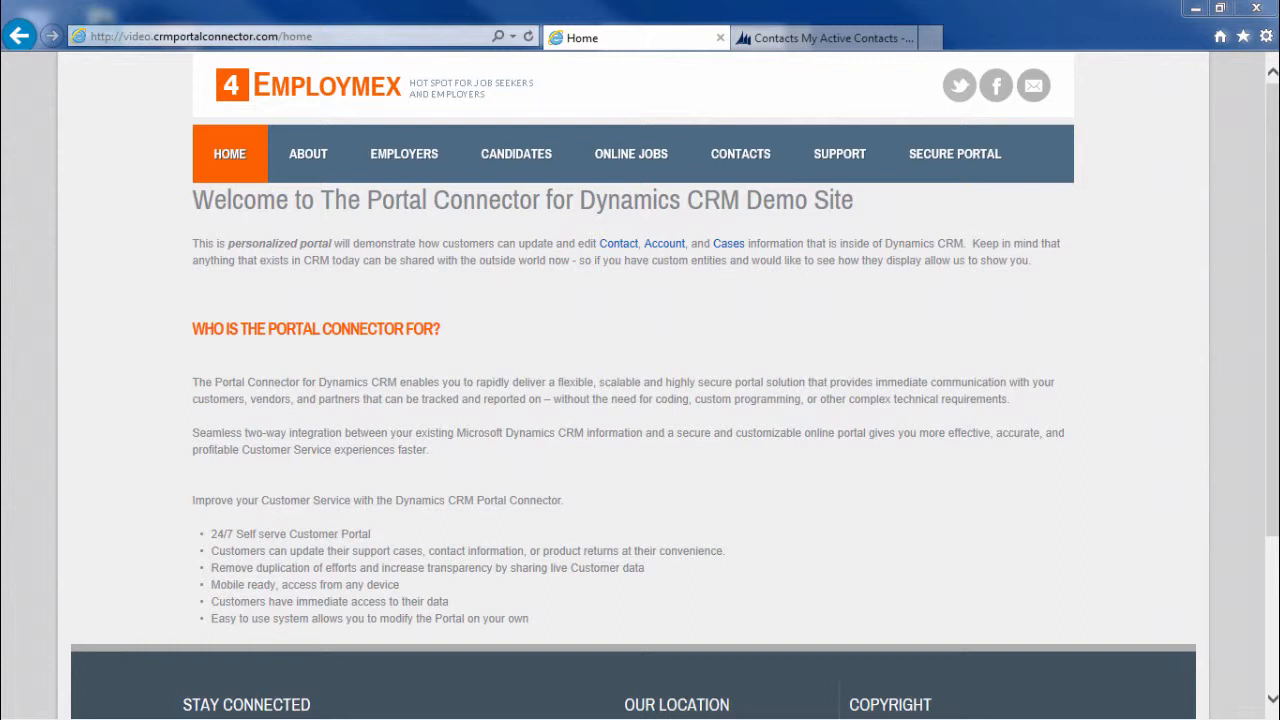
Step: Open the Employmex Support page, then switch to the private window with the Sitefinity login
left_click(833, 151)
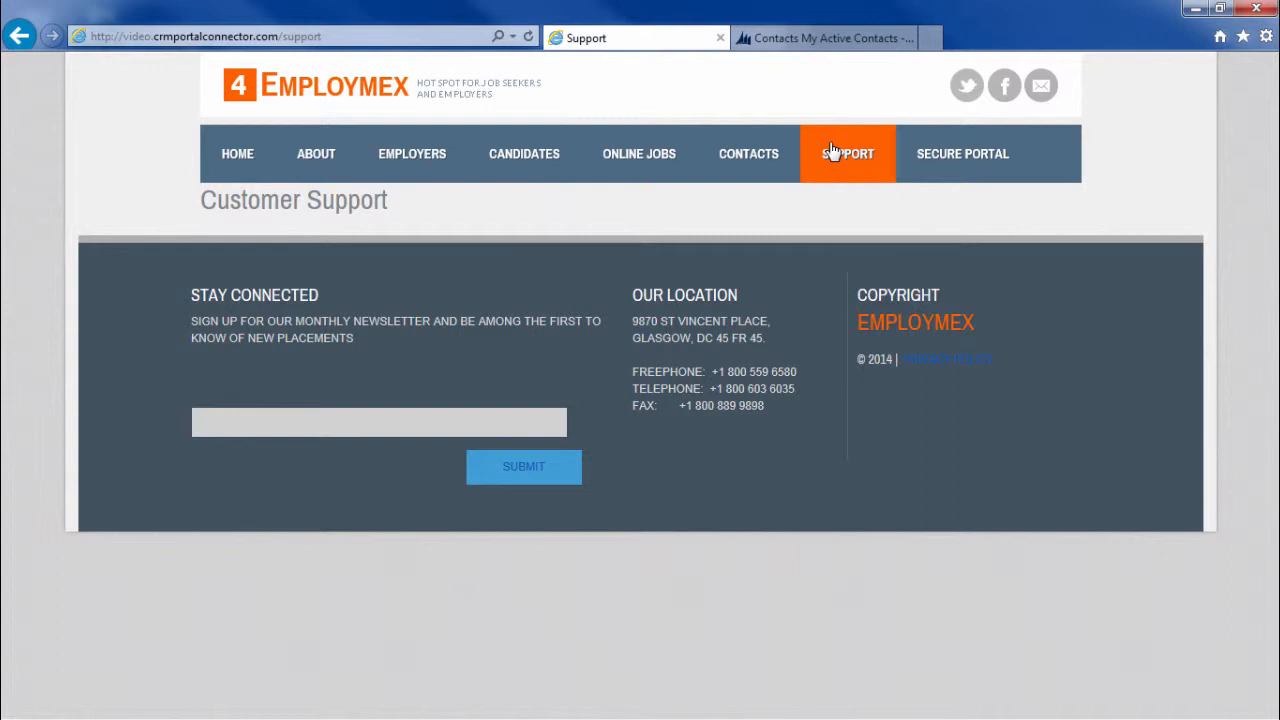
key("alt+Tab")
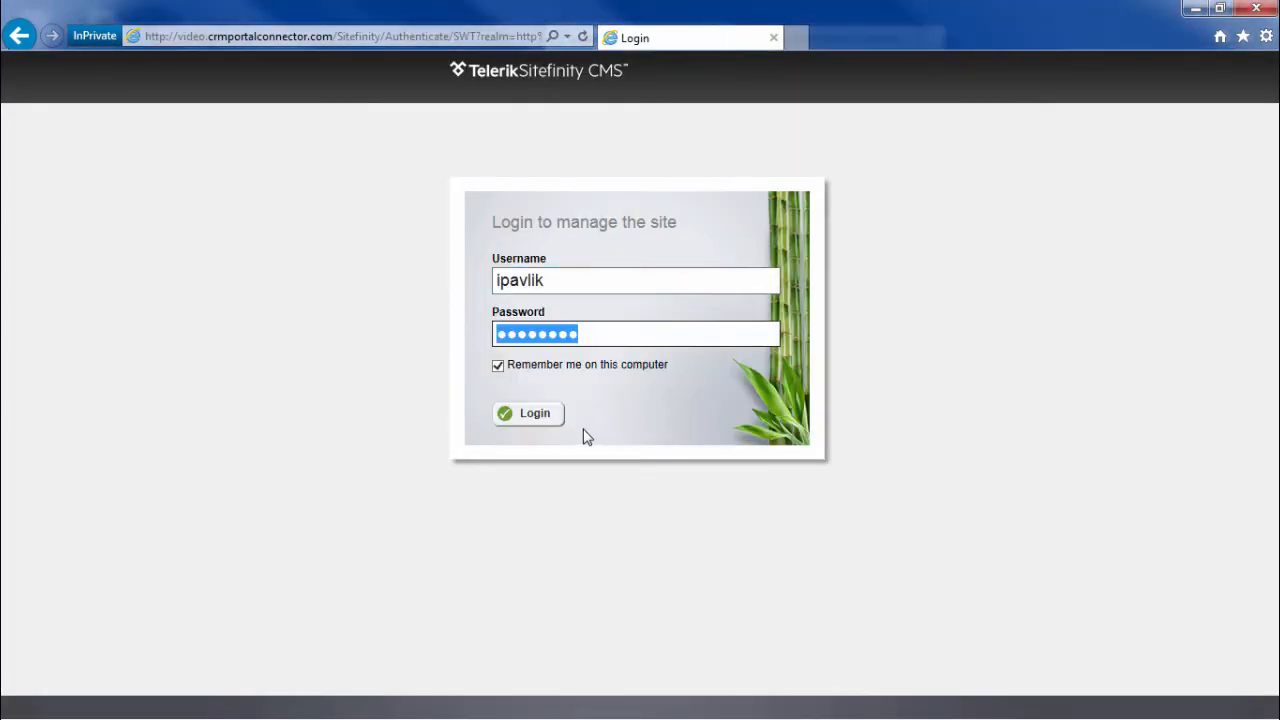
Step: Sign in to Sitefinity, then go via CRM Entities to the Content > Forms list
left_click(531, 424)
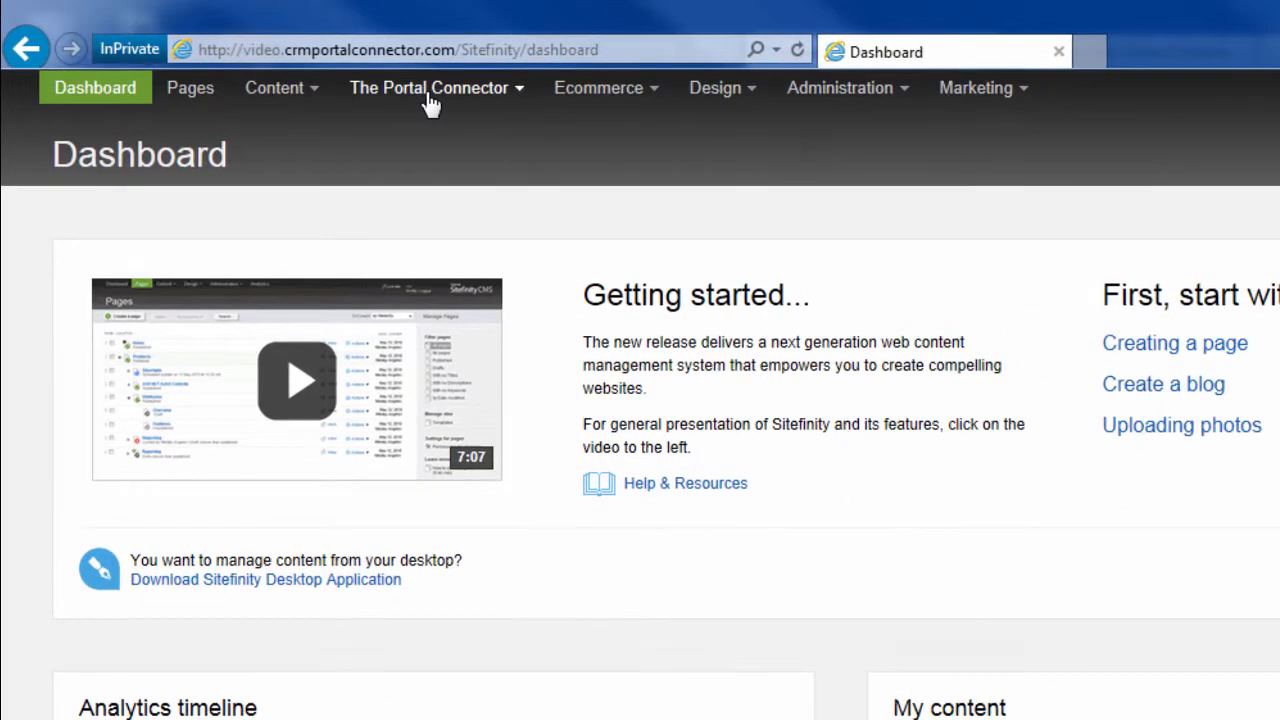
mouse_move(314, 73)
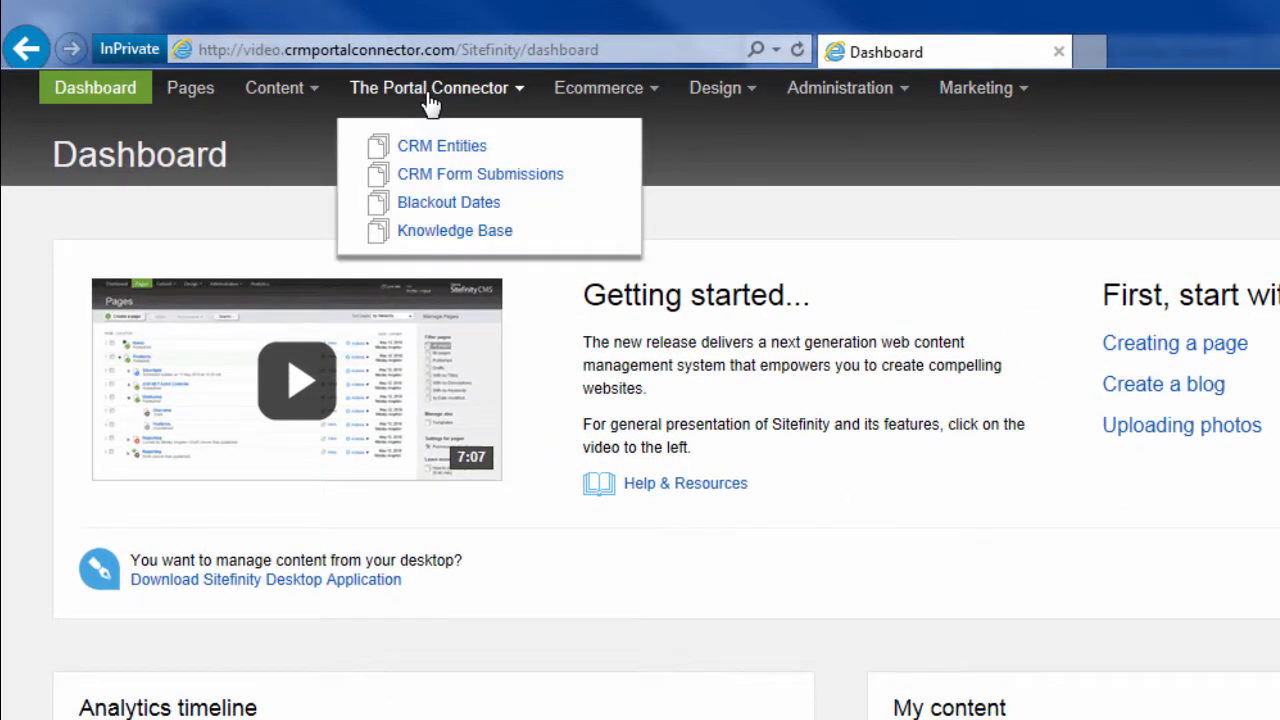
left_click(438, 150)
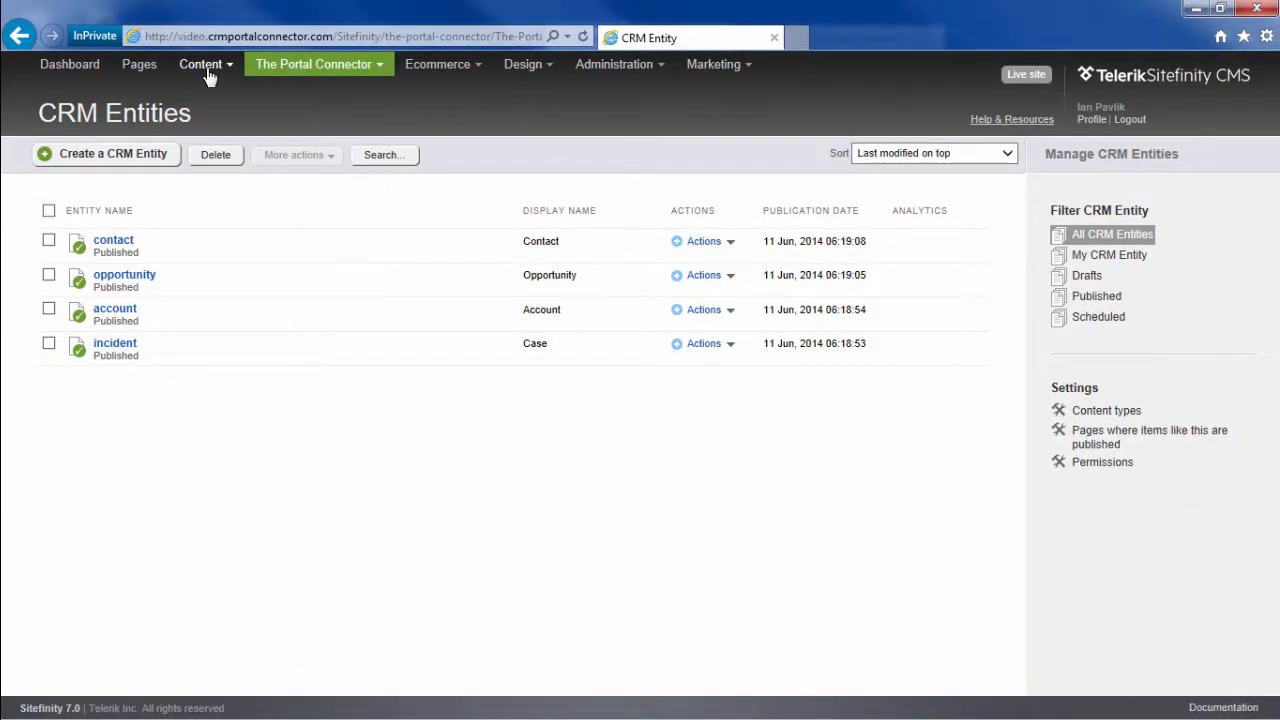
mouse_move(209, 78)
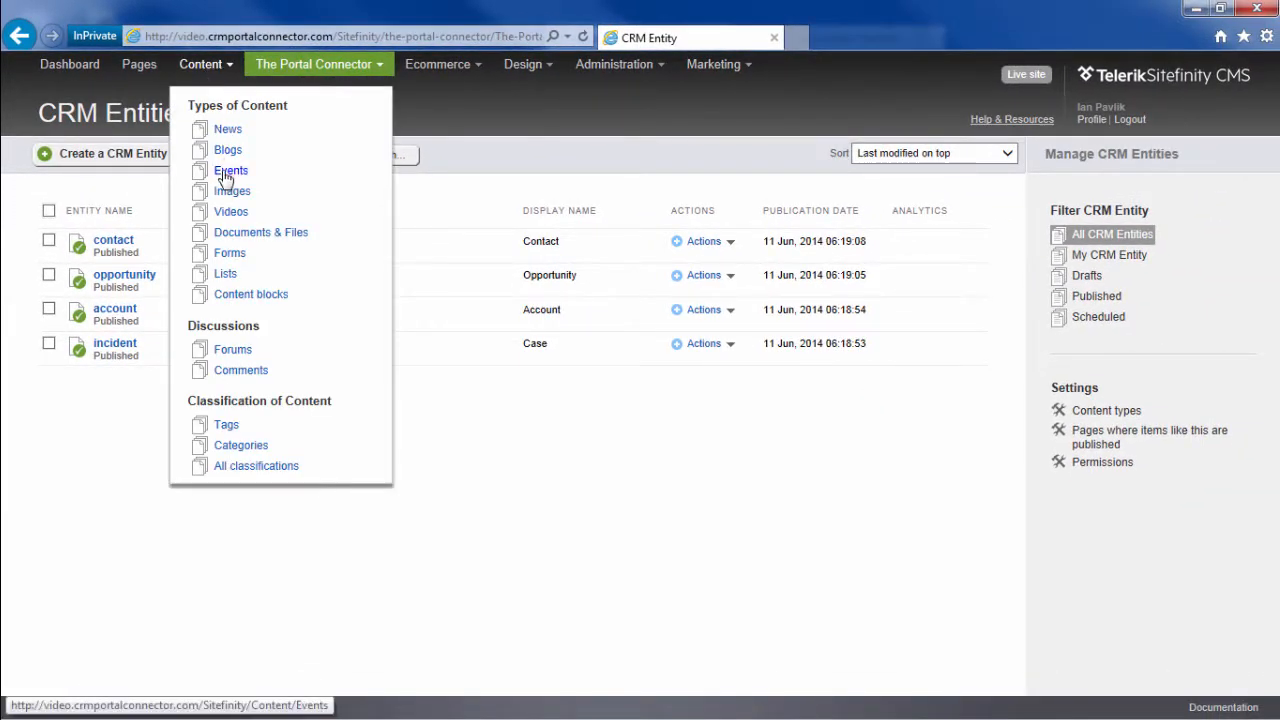
left_click(236, 256)
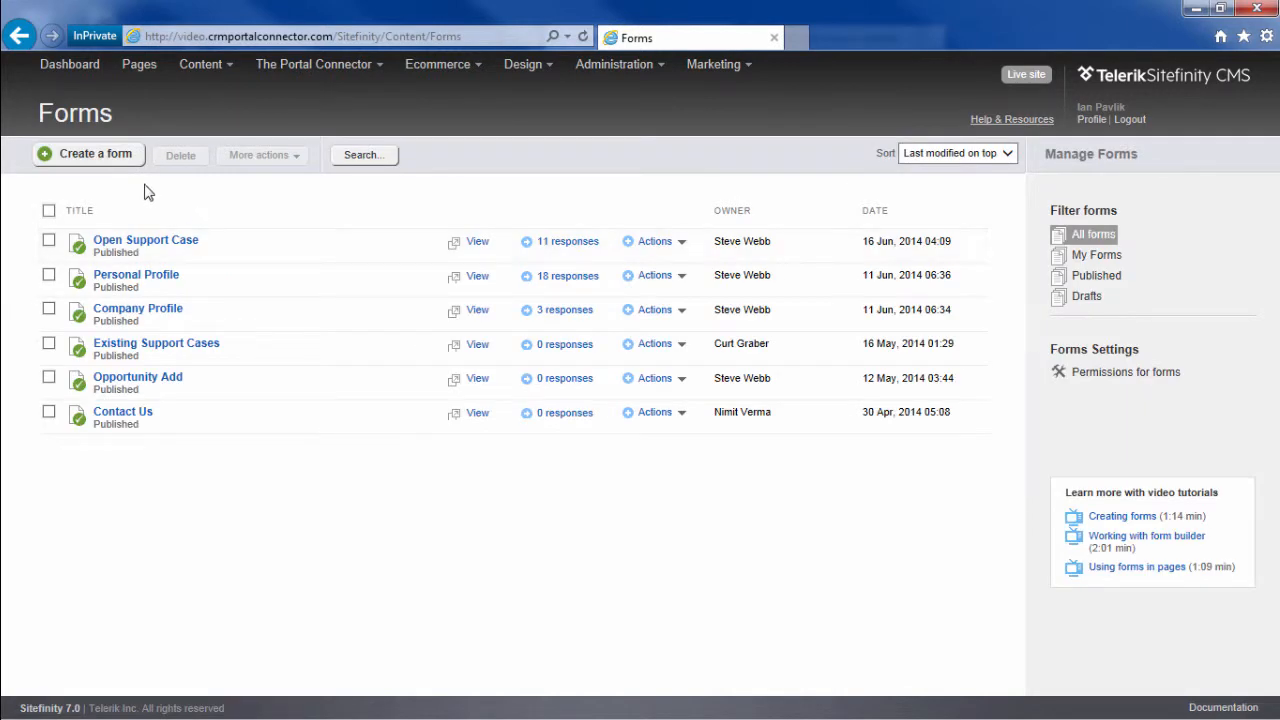
Step: Create a form titled 'New Contact and Case' and open it to add content
left_click(97, 158)
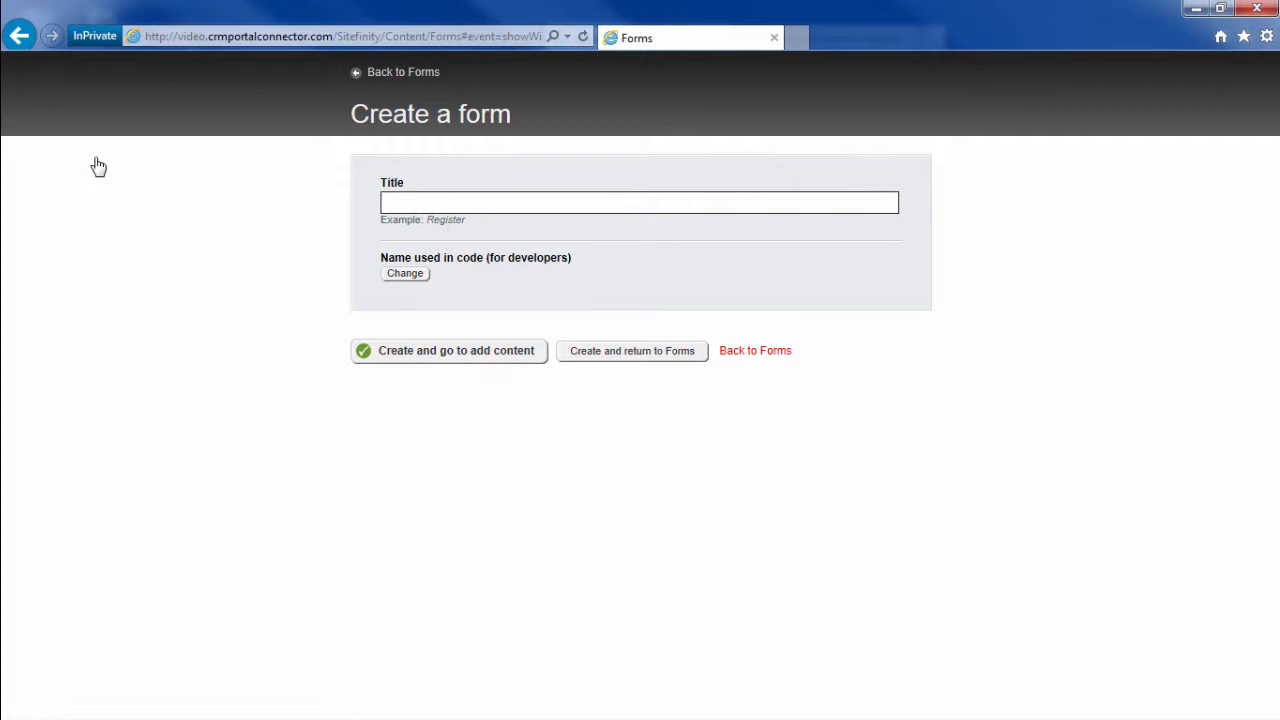
type("New Contac")
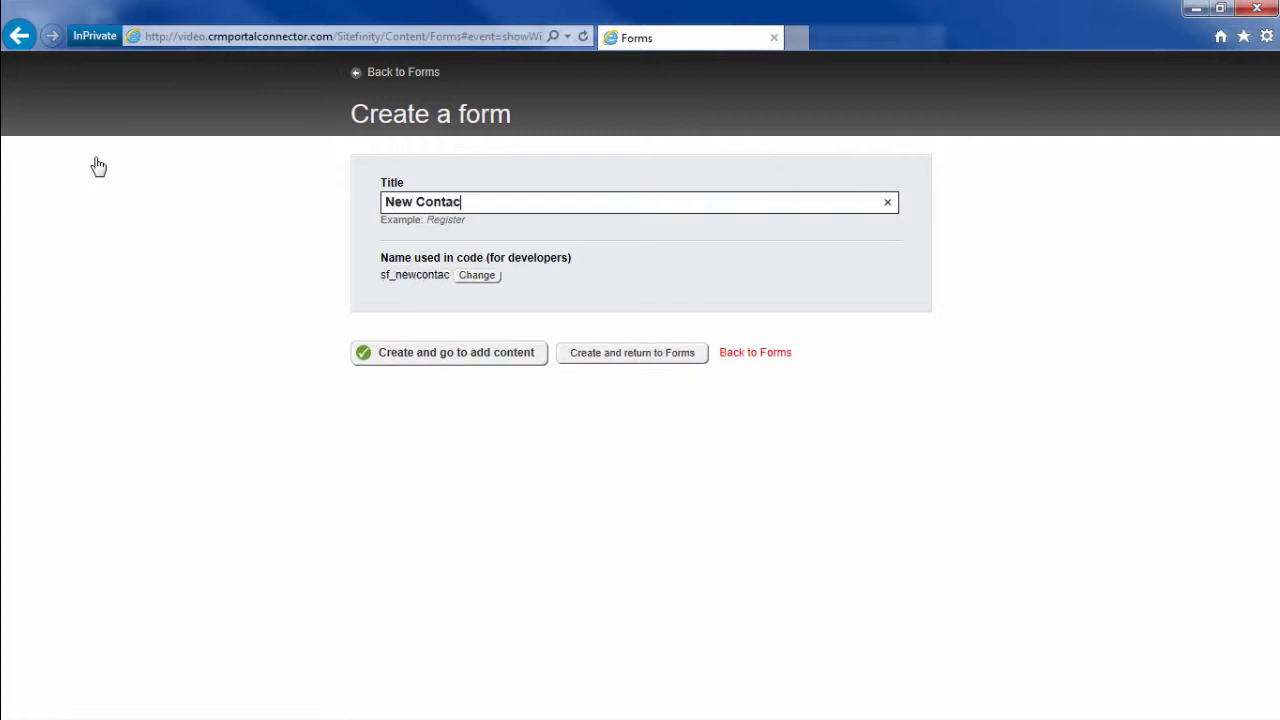
type("t and Case")
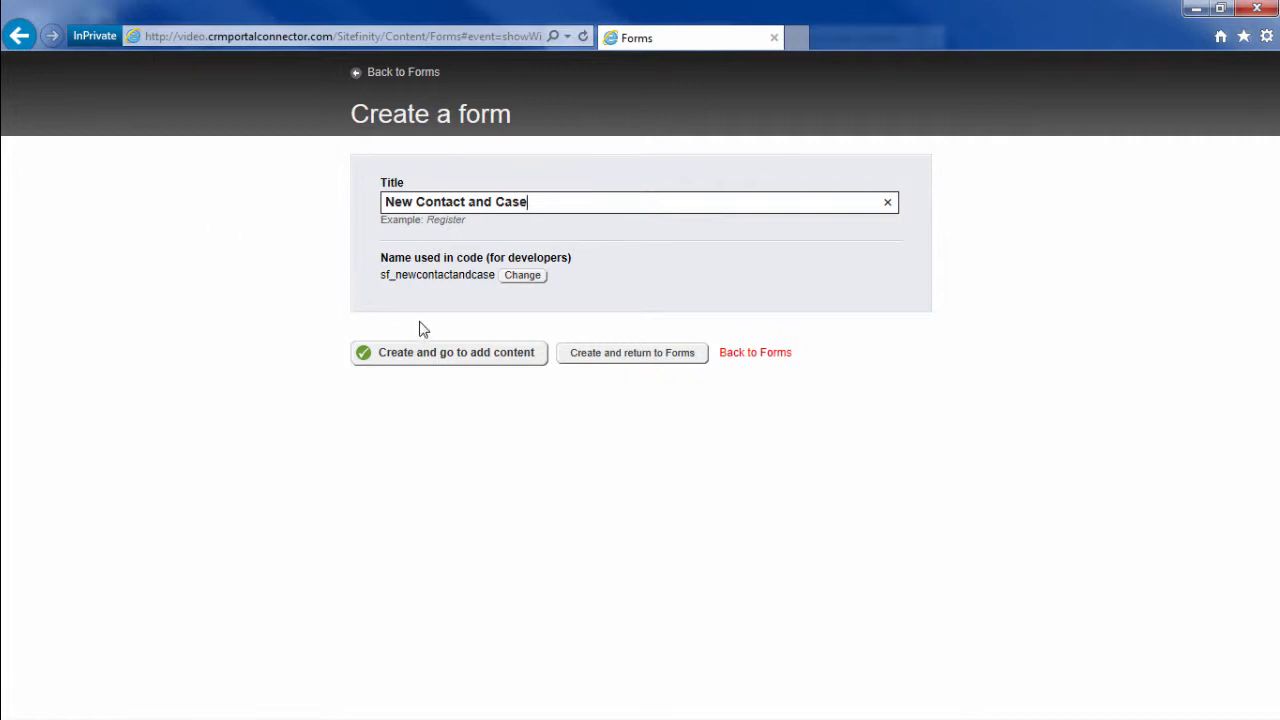
left_click(440, 356)
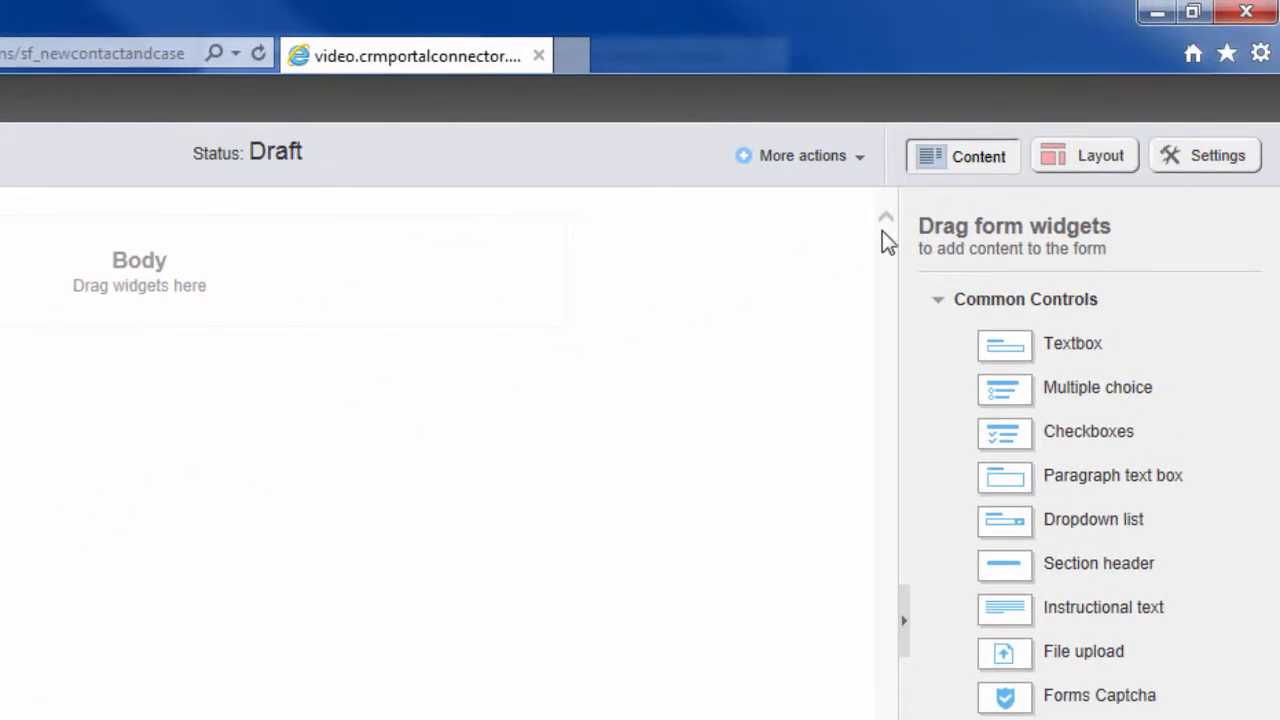
Step: Drop a CRM Form Layout into the body with a 50% + 50% row above a 100% row
left_click(1077, 160)
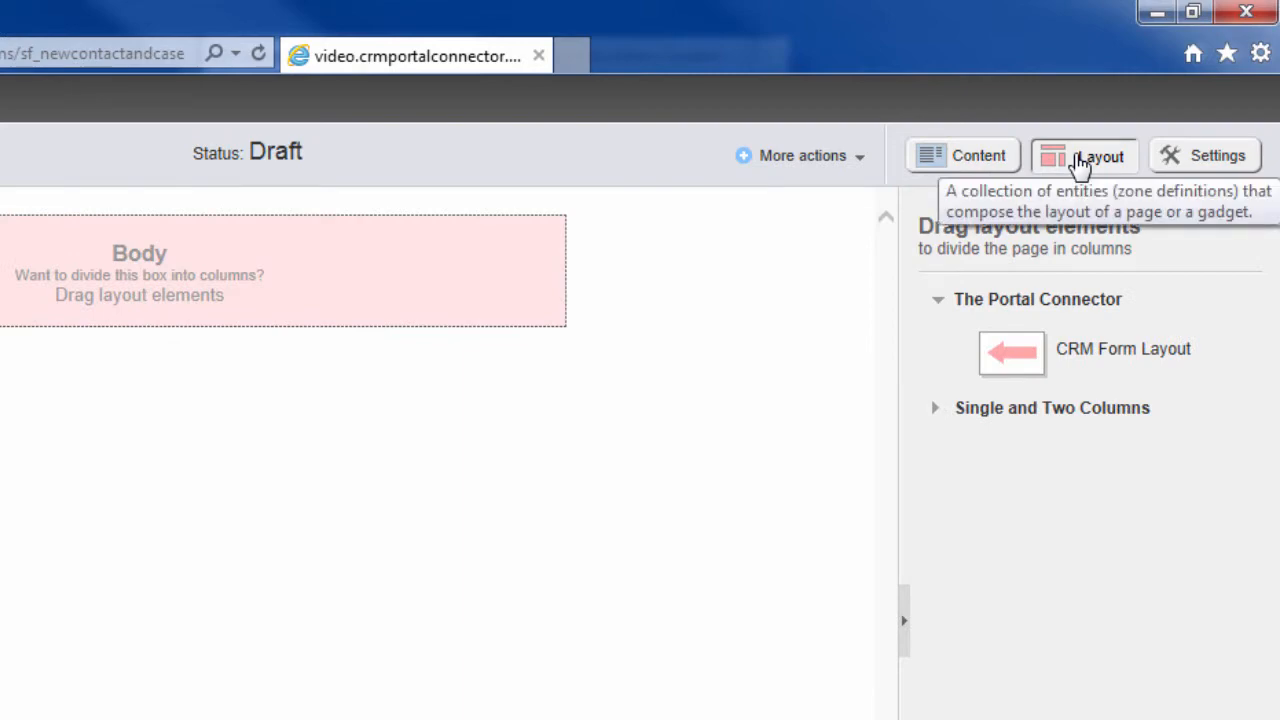
left_click_drag(1040, 352, 1019, 361)
left_click_drag(1085, 268, 396, 203)
left_click_drag(473, 184, 473, 184)
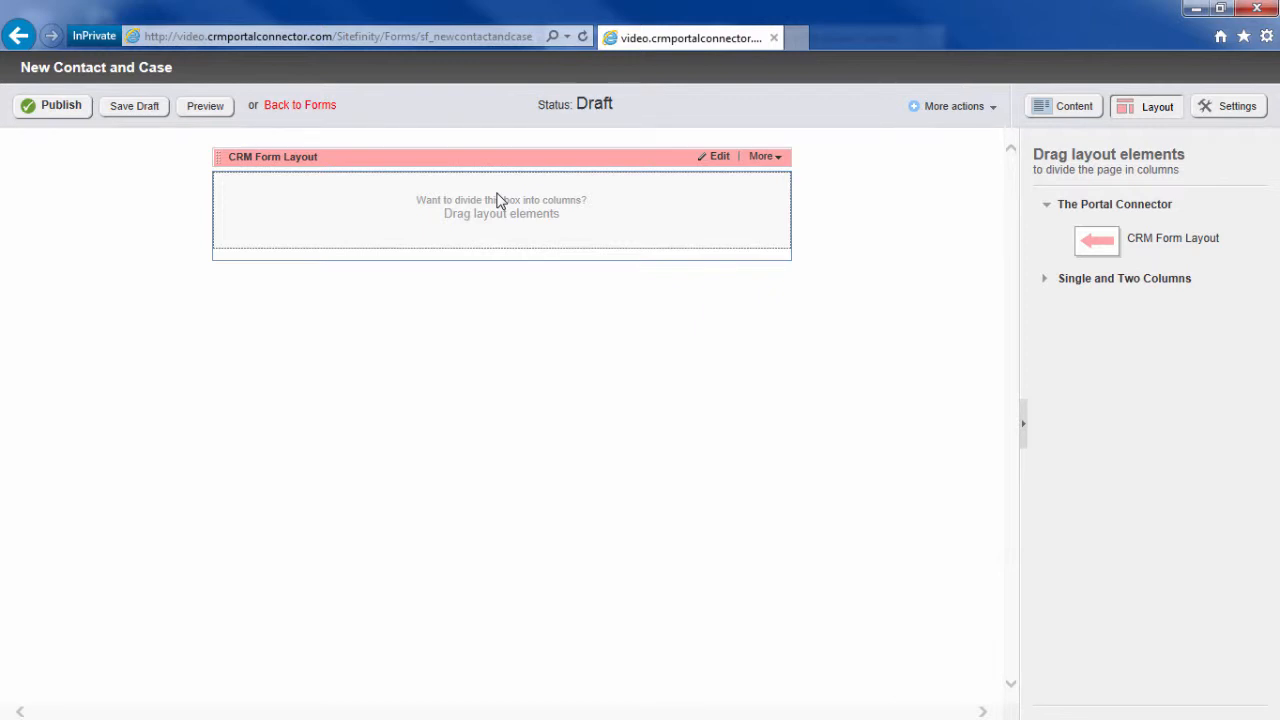
left_click(1115, 281)
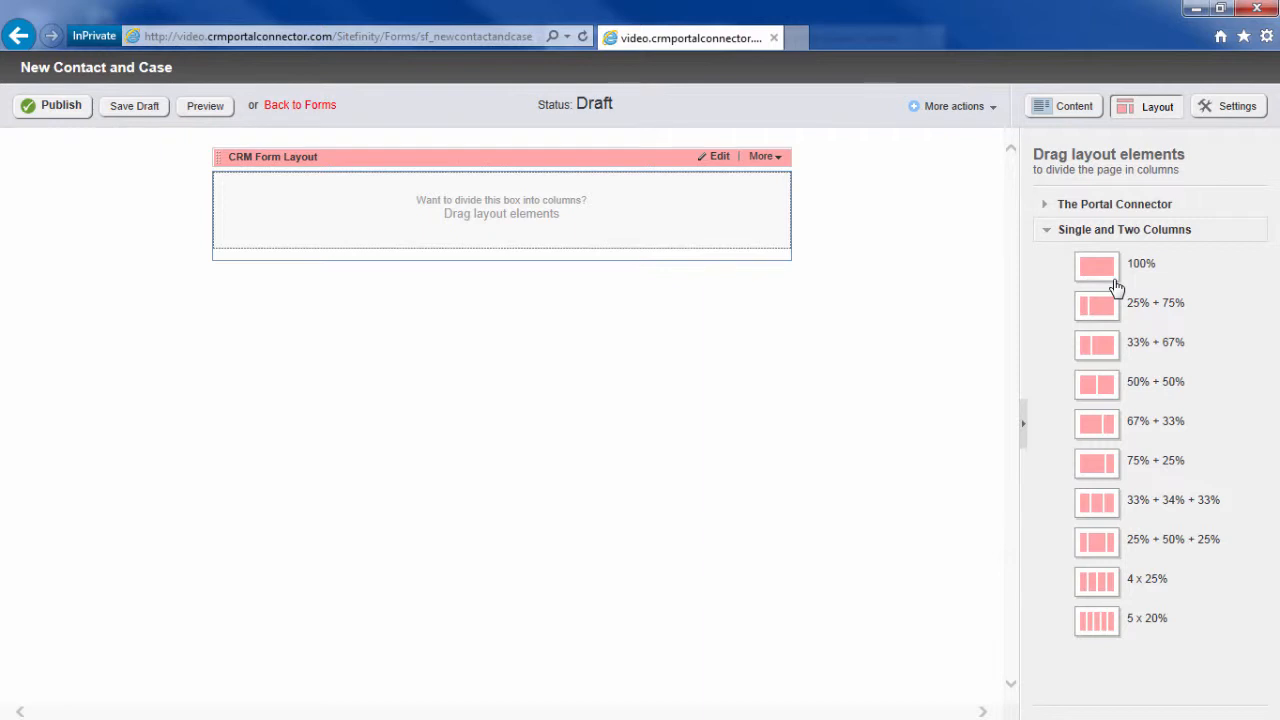
left_click_drag(1128, 381, 489, 220)
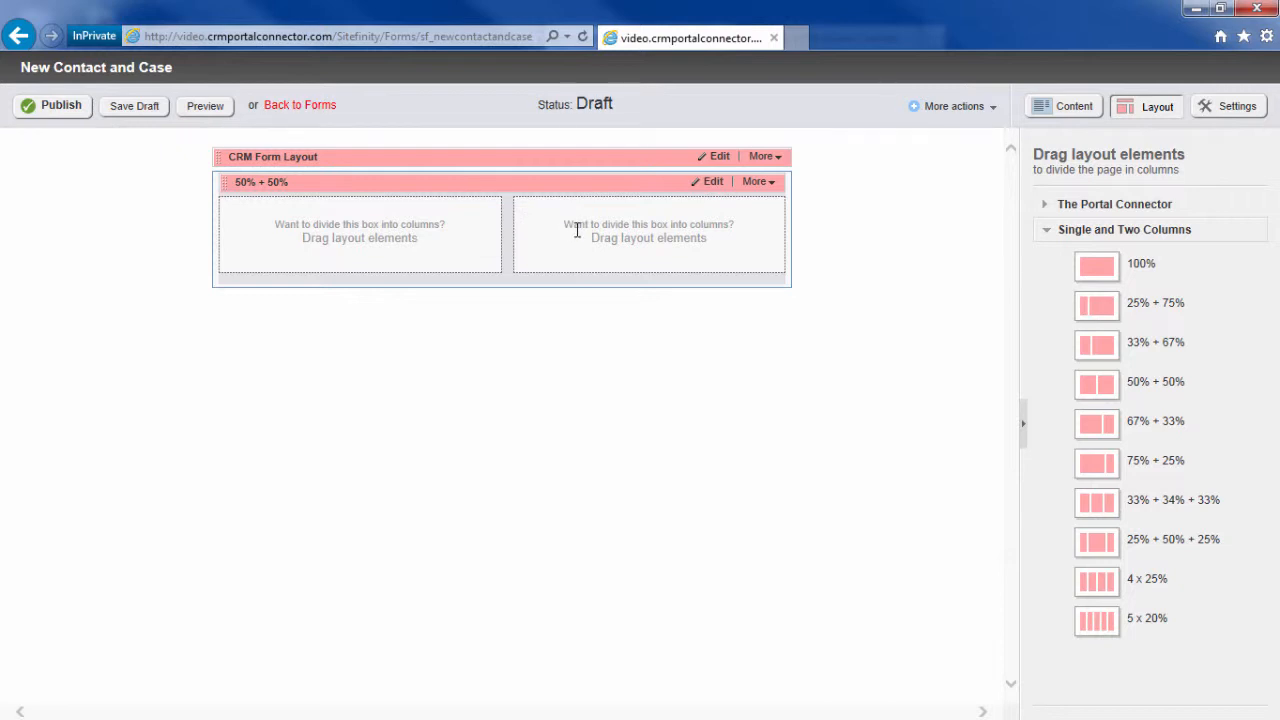
left_click_drag(1086, 266, 432, 334)
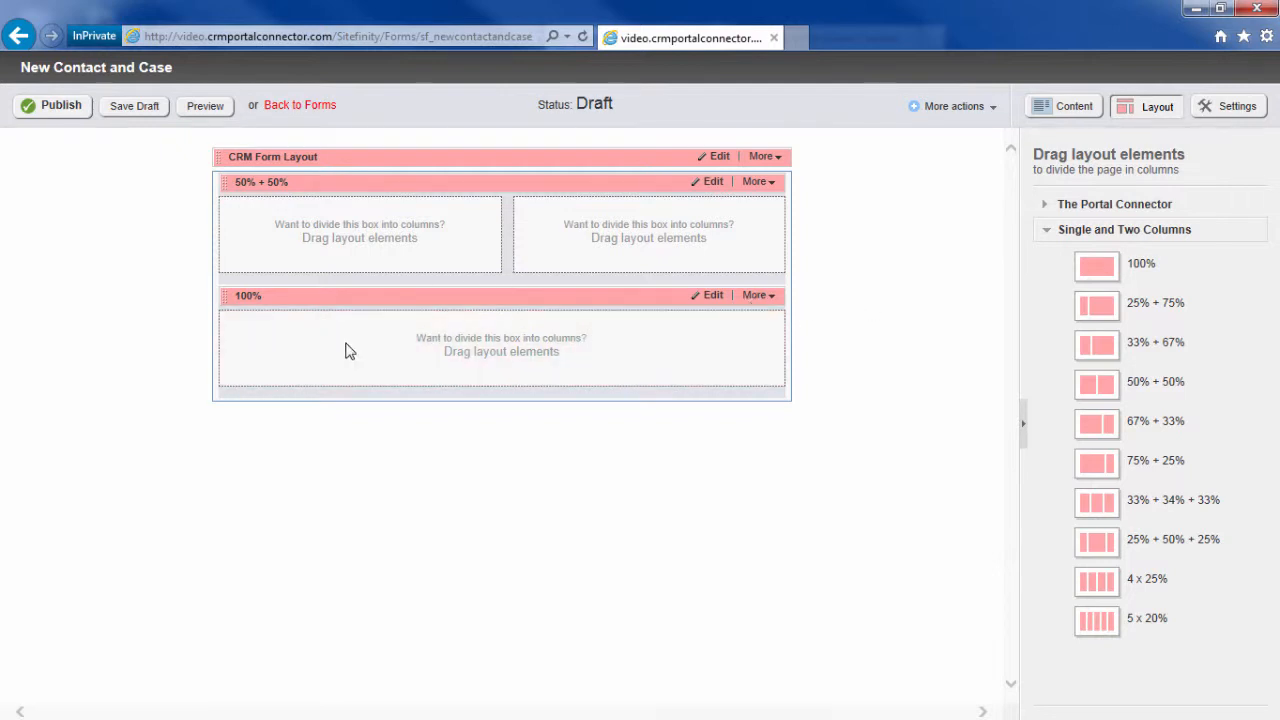
left_click(1103, 207)
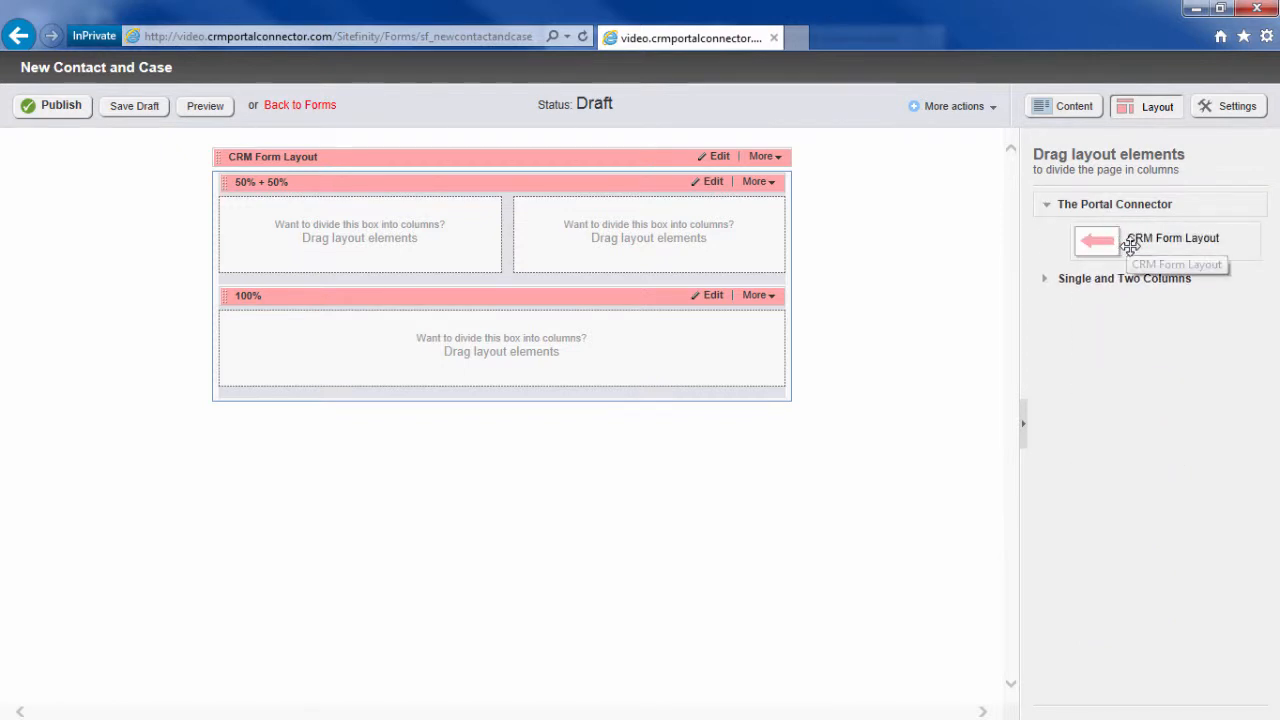
Step: Nest a CRM Form Layout in the 100% row, containing its own 50% + 50% and 100% rows
left_click_drag(1130, 246, 442, 357)
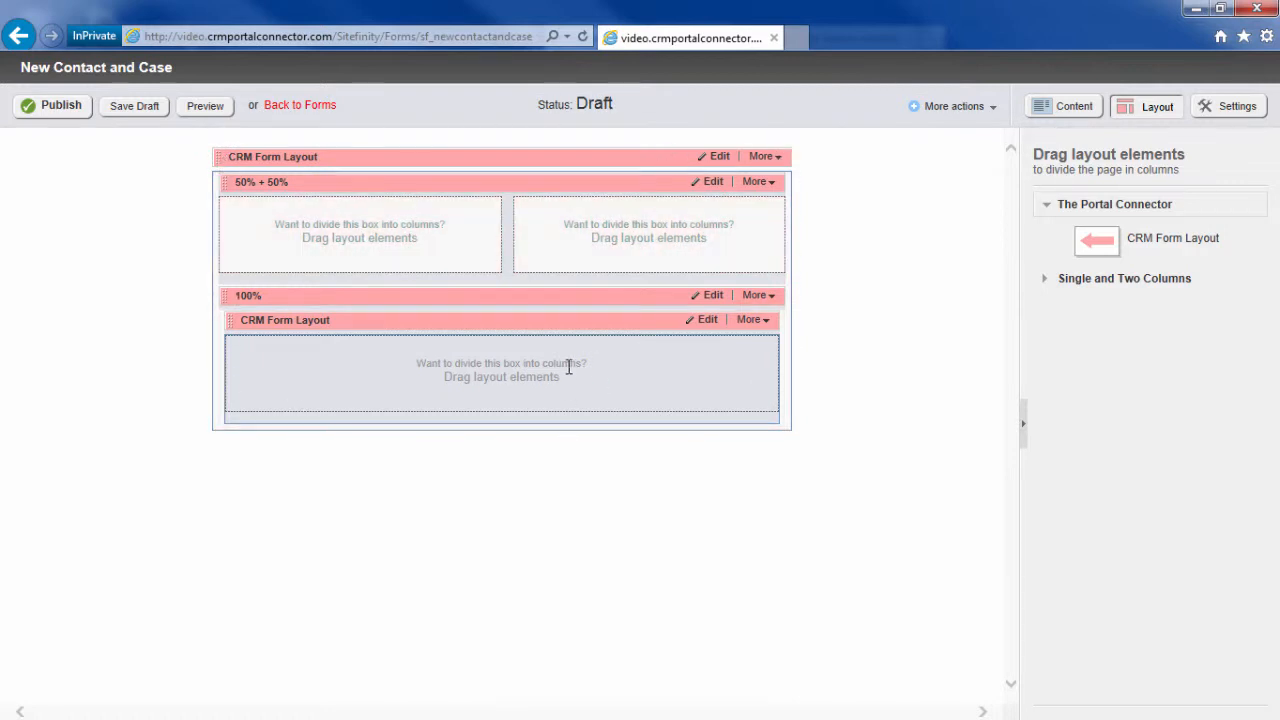
left_click(1065, 278)
left_click_drag(1108, 383, 462, 371)
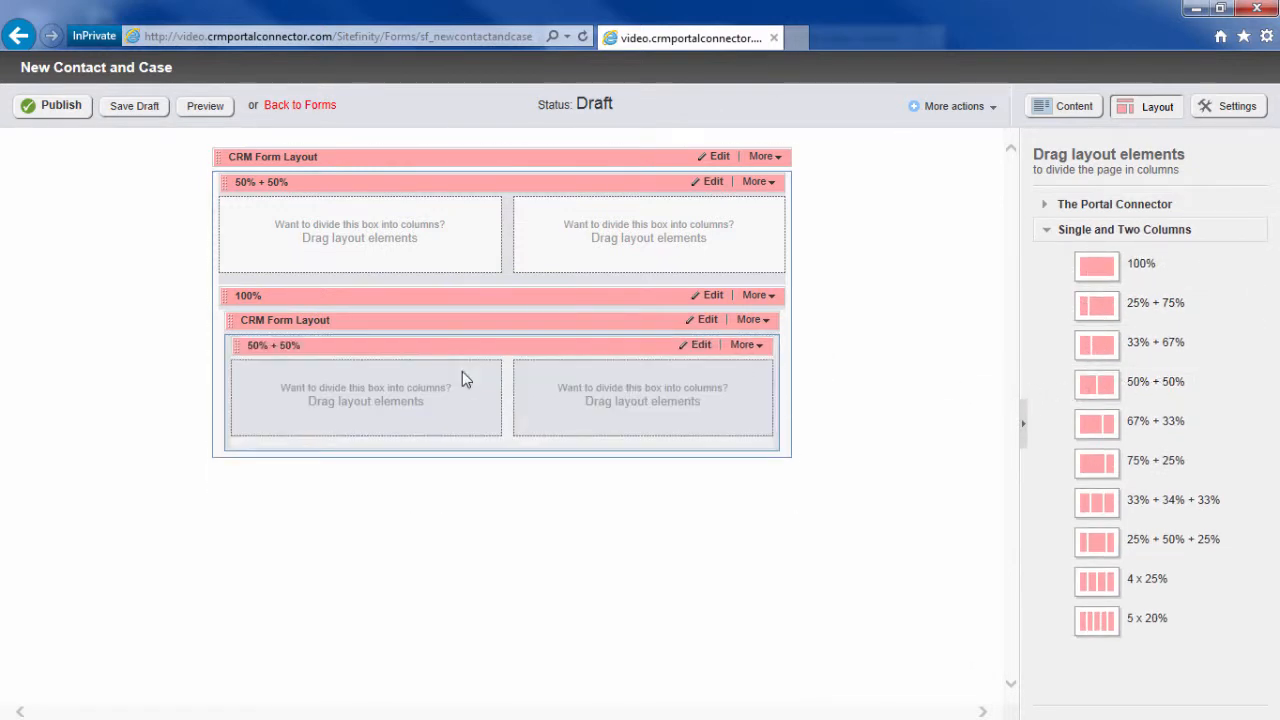
left_click_drag(1110, 266, 481, 461)
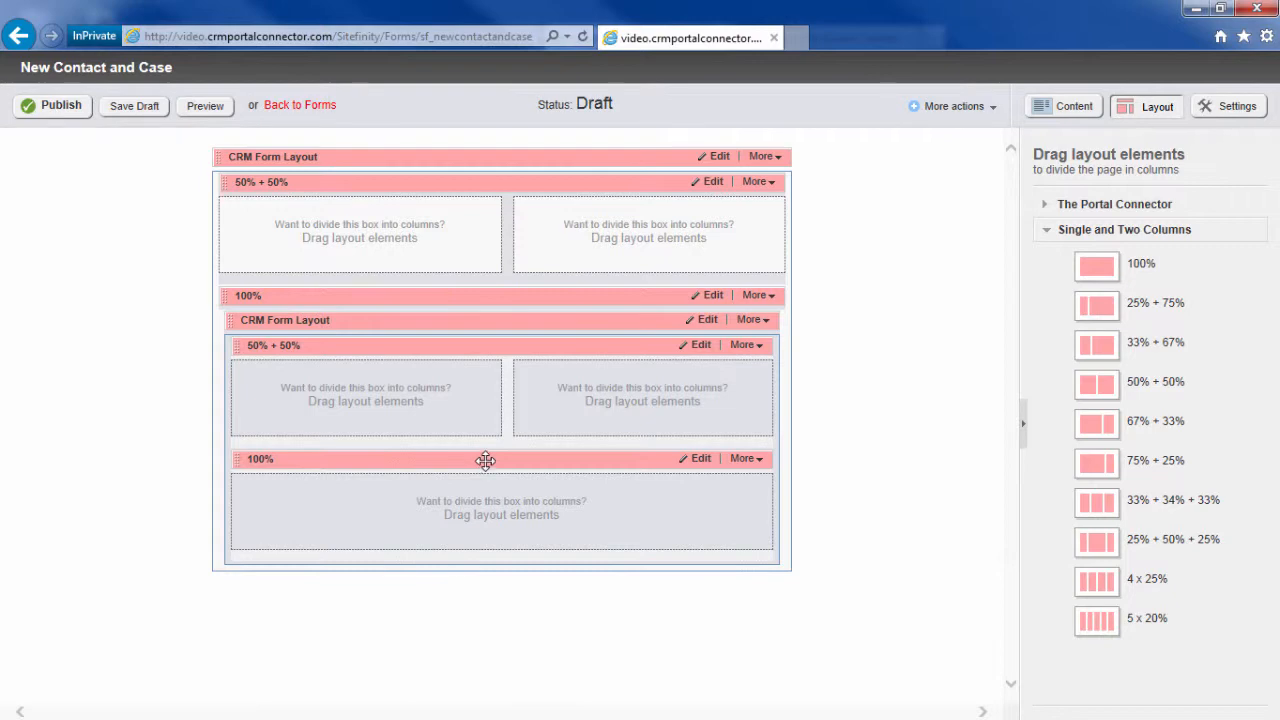
left_click(1066, 106)
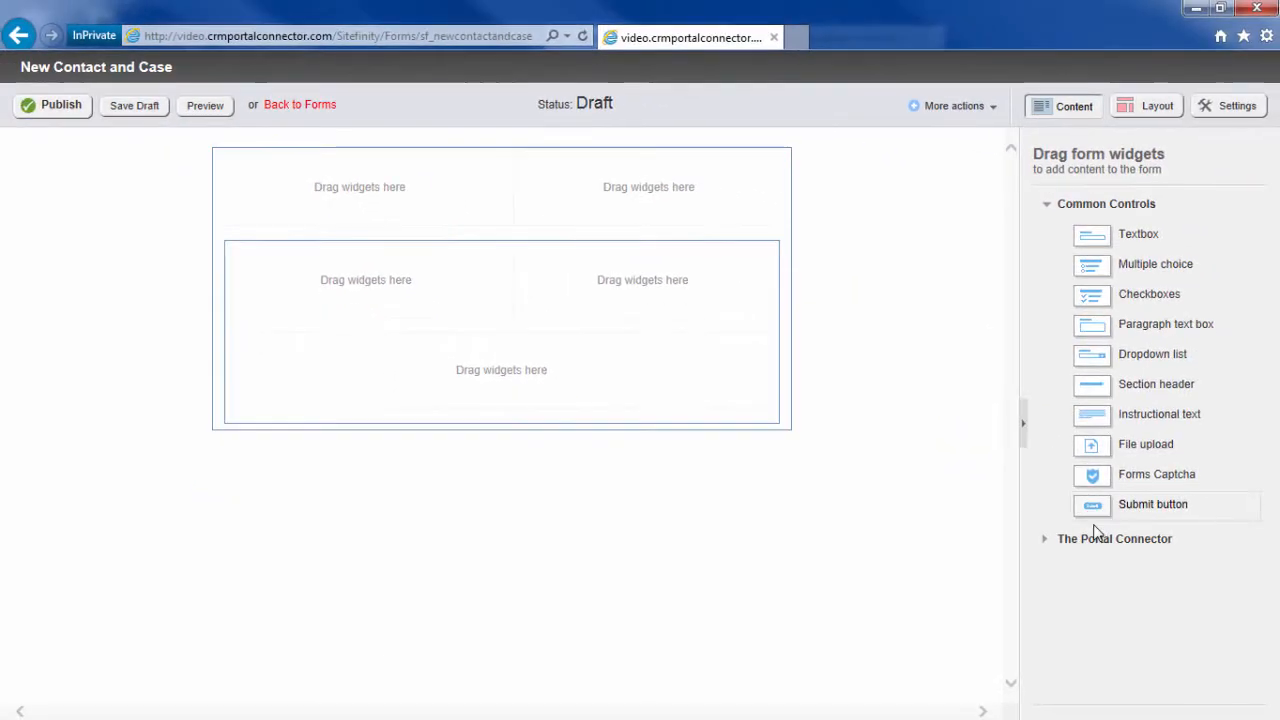
Step: Add a CRM Form Configuration widget at the form top with CRM Entity set to Contact
left_click(1099, 541)
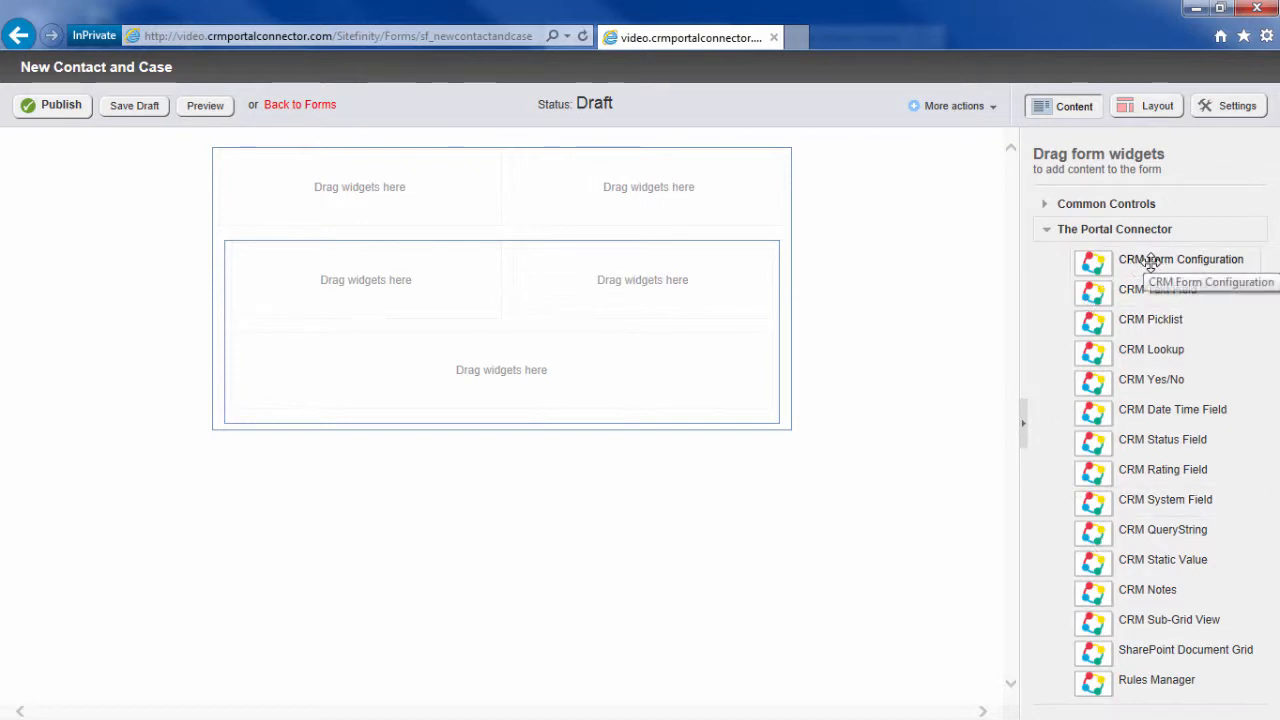
left_click_drag(1116, 258, 483, 167)
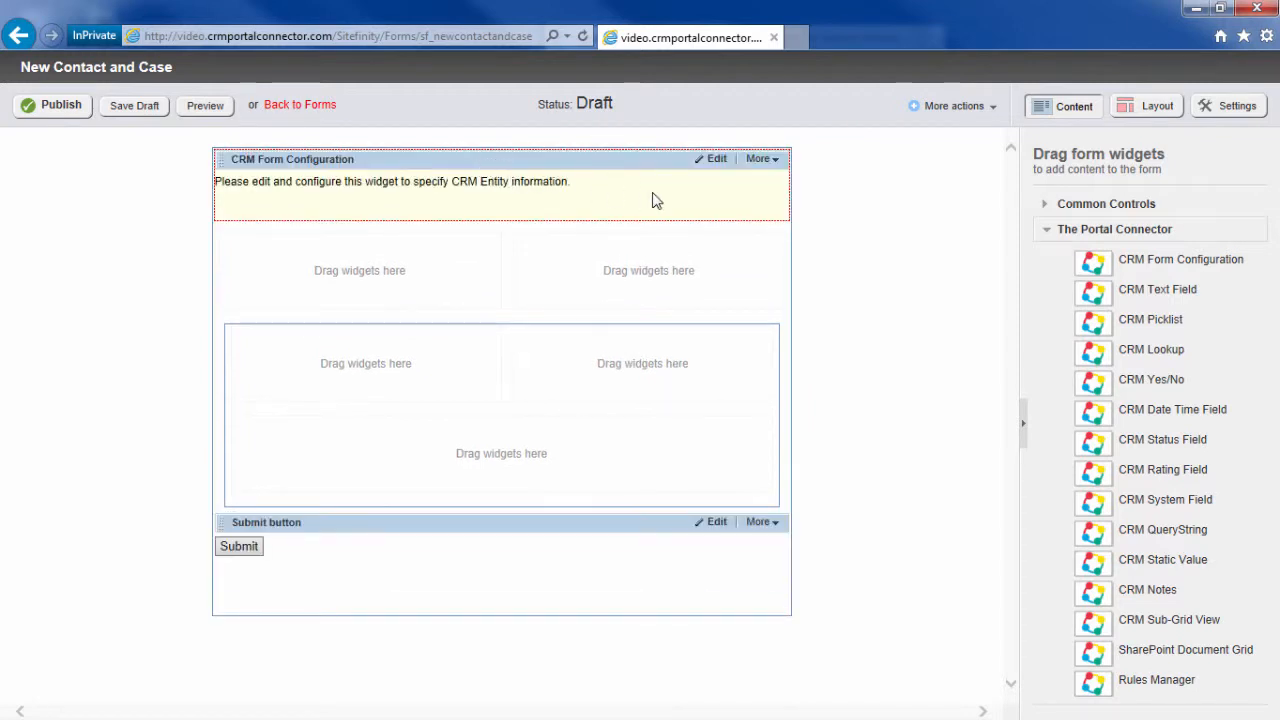
left_click(717, 160)
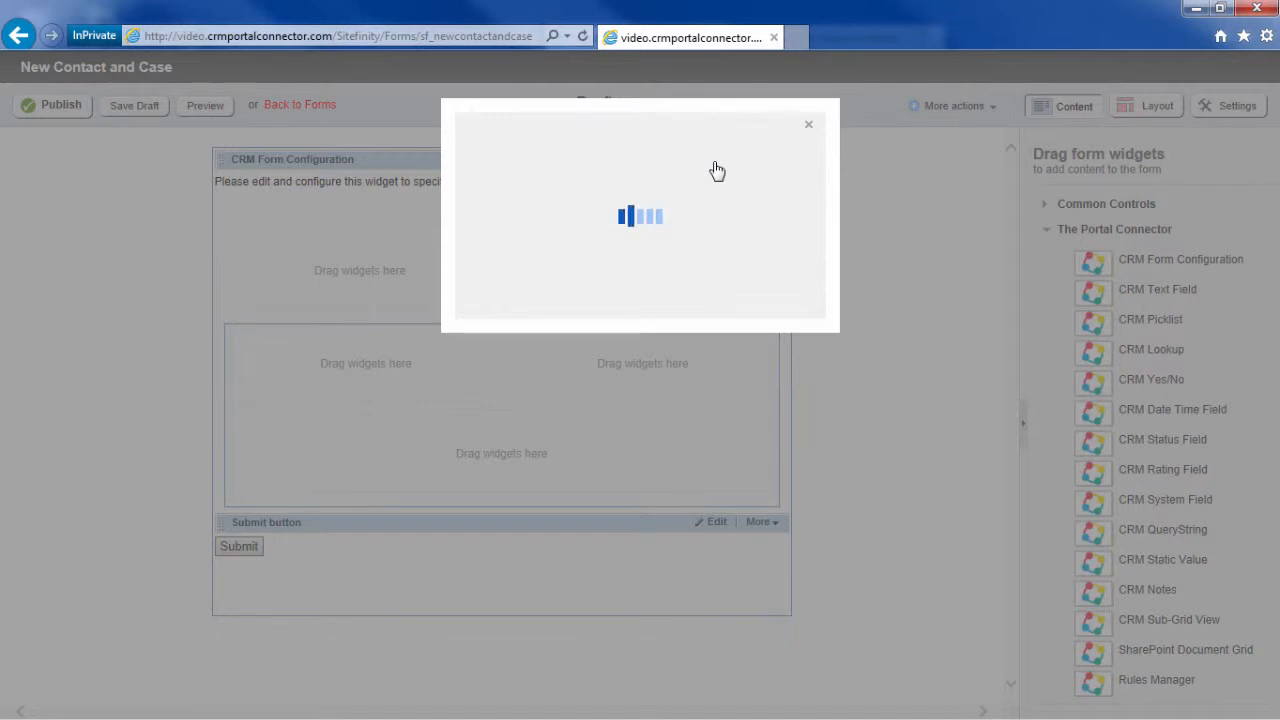
left_click(640, 242)
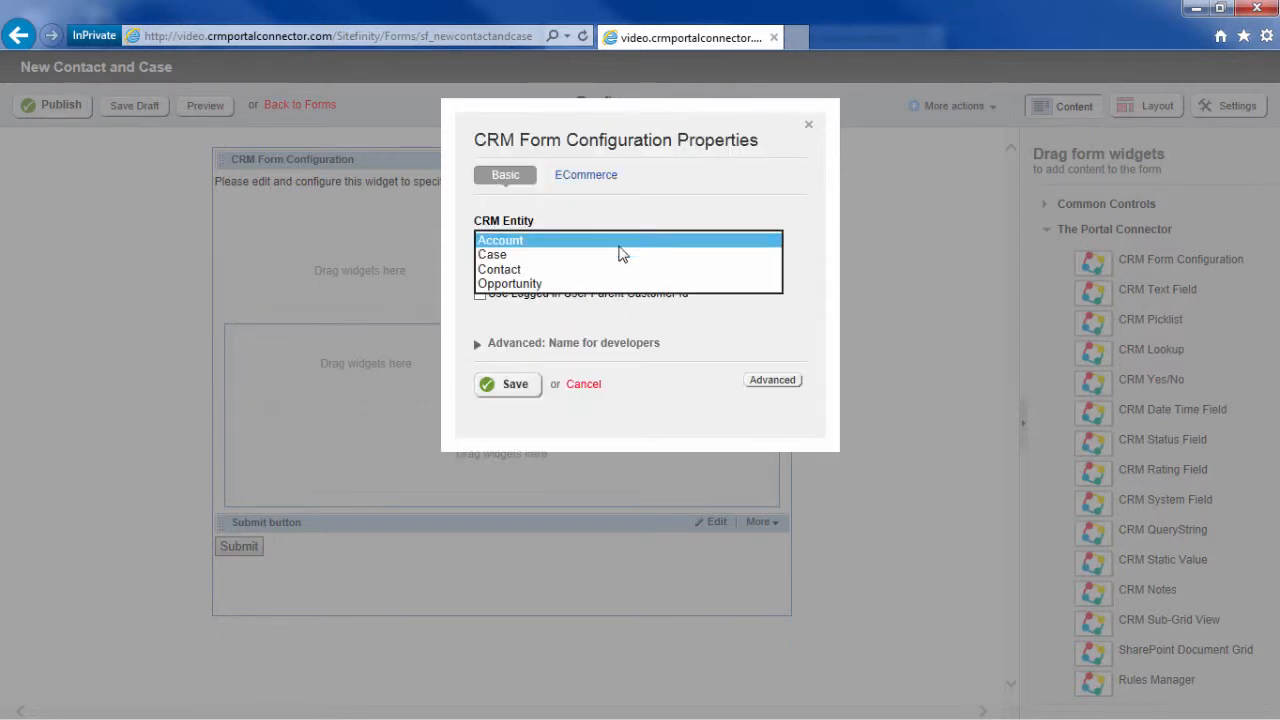
left_click(565, 271)
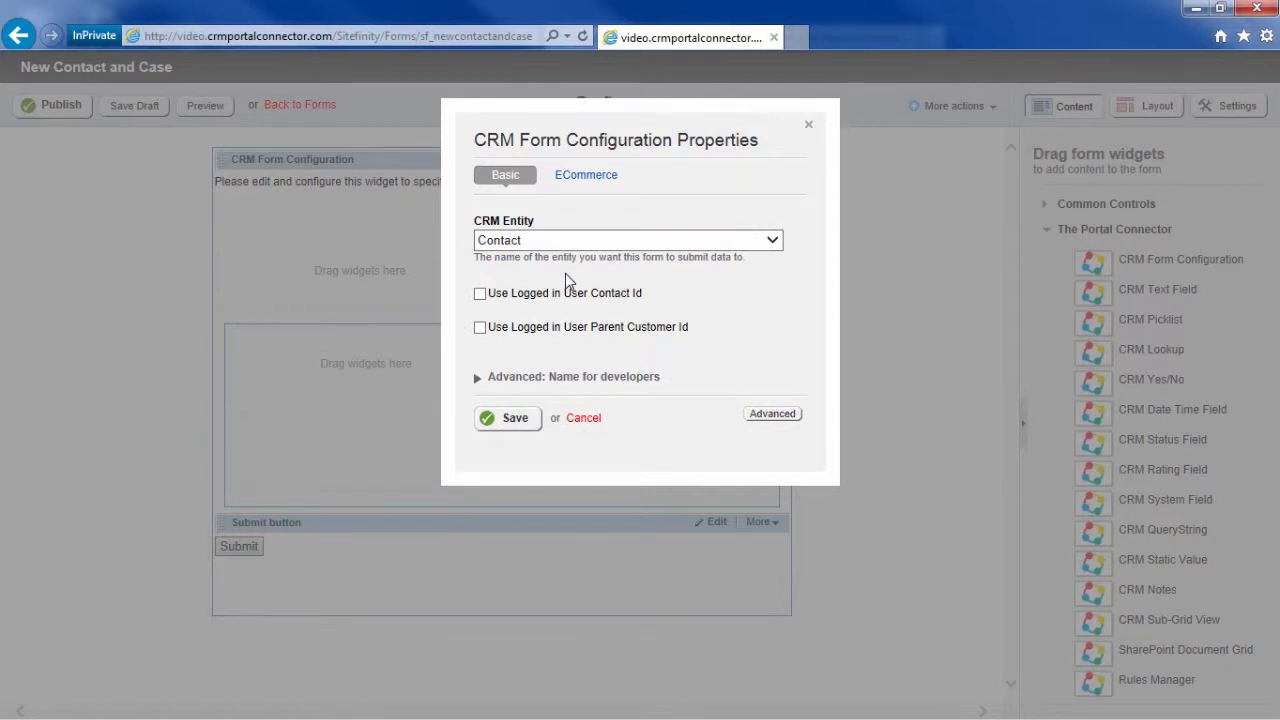
left_click(512, 418)
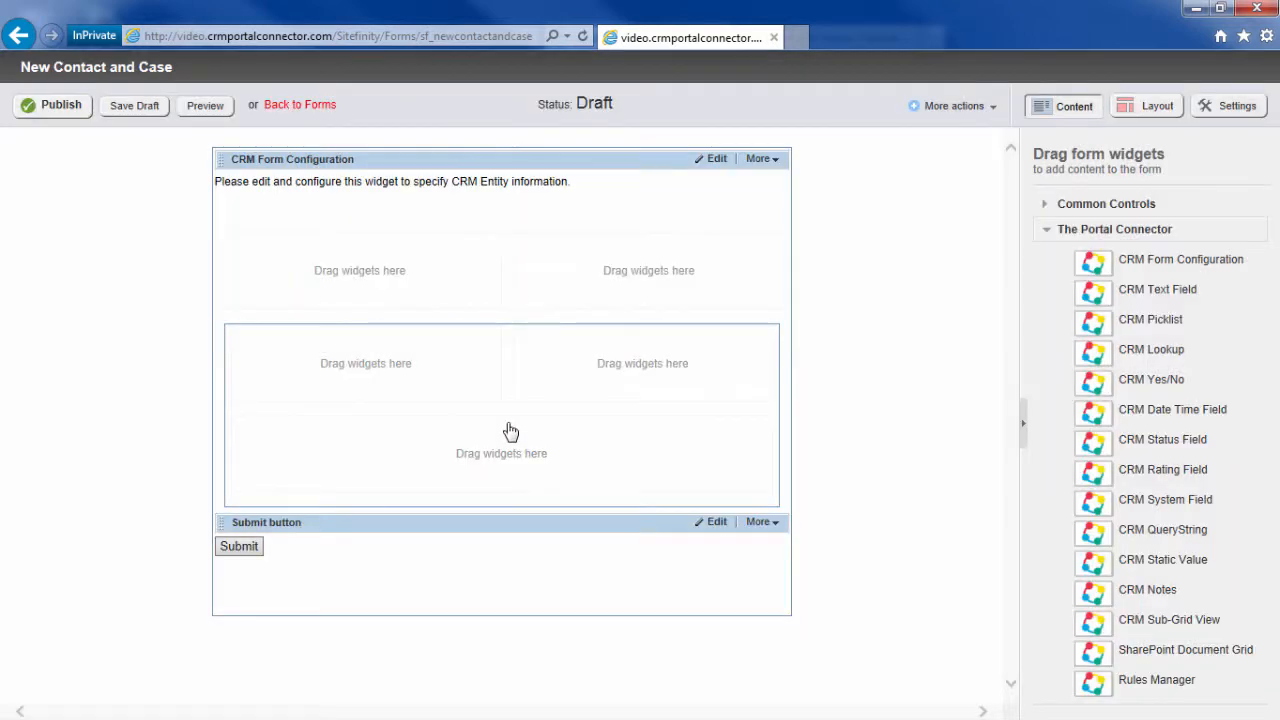
Step: Place four CRM Text Field widgets, two per column, in the top two-column row
left_click_drag(1118, 291, 360, 290)
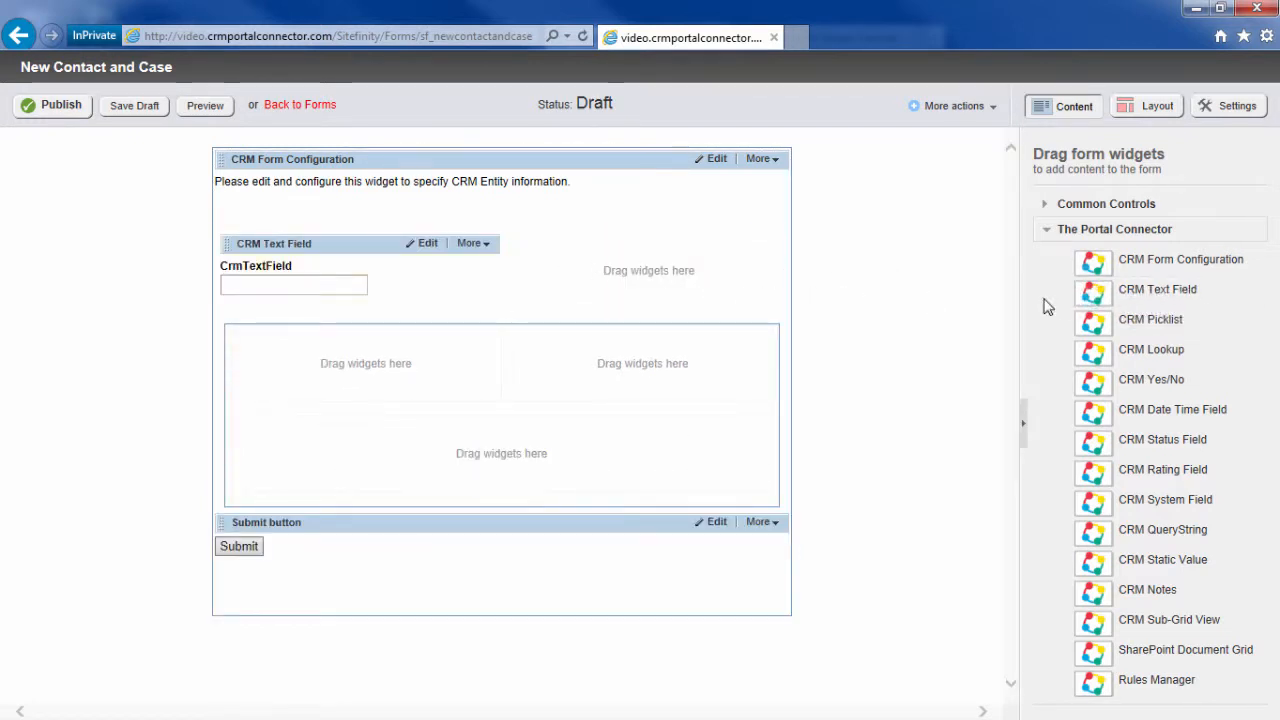
left_click_drag(1108, 289, 625, 270)
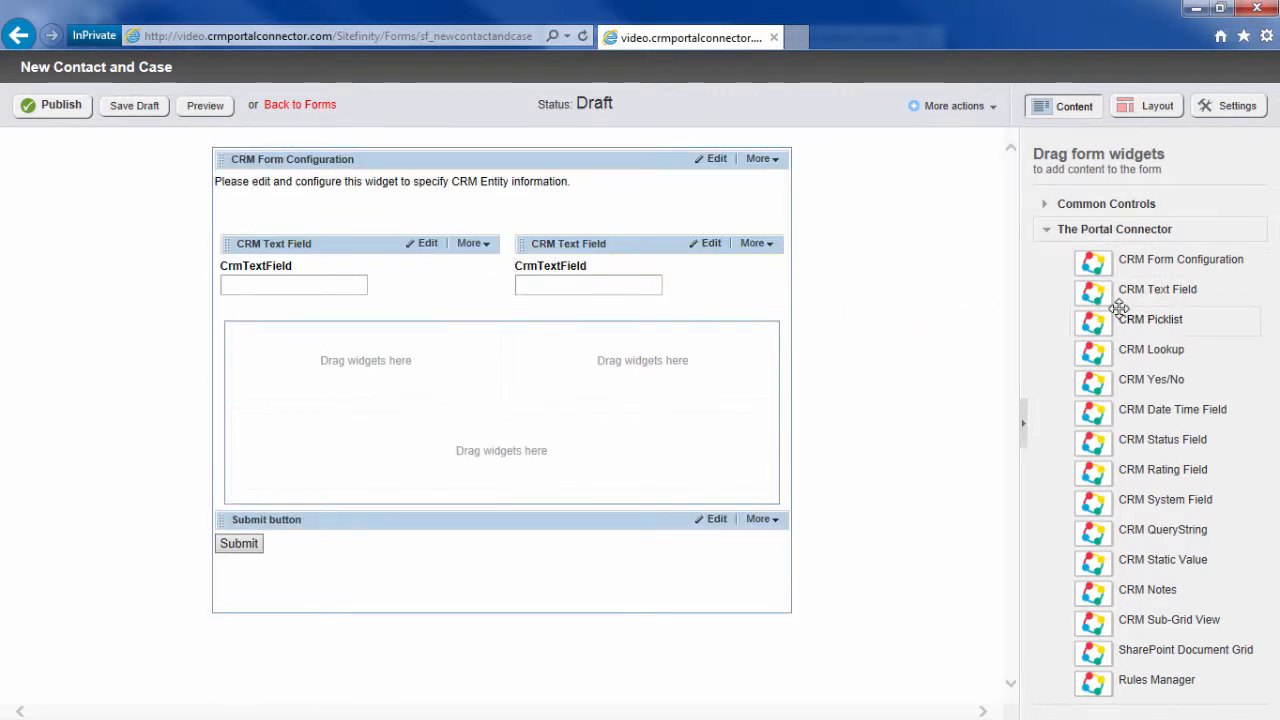
left_click_drag(1108, 293, 362, 333)
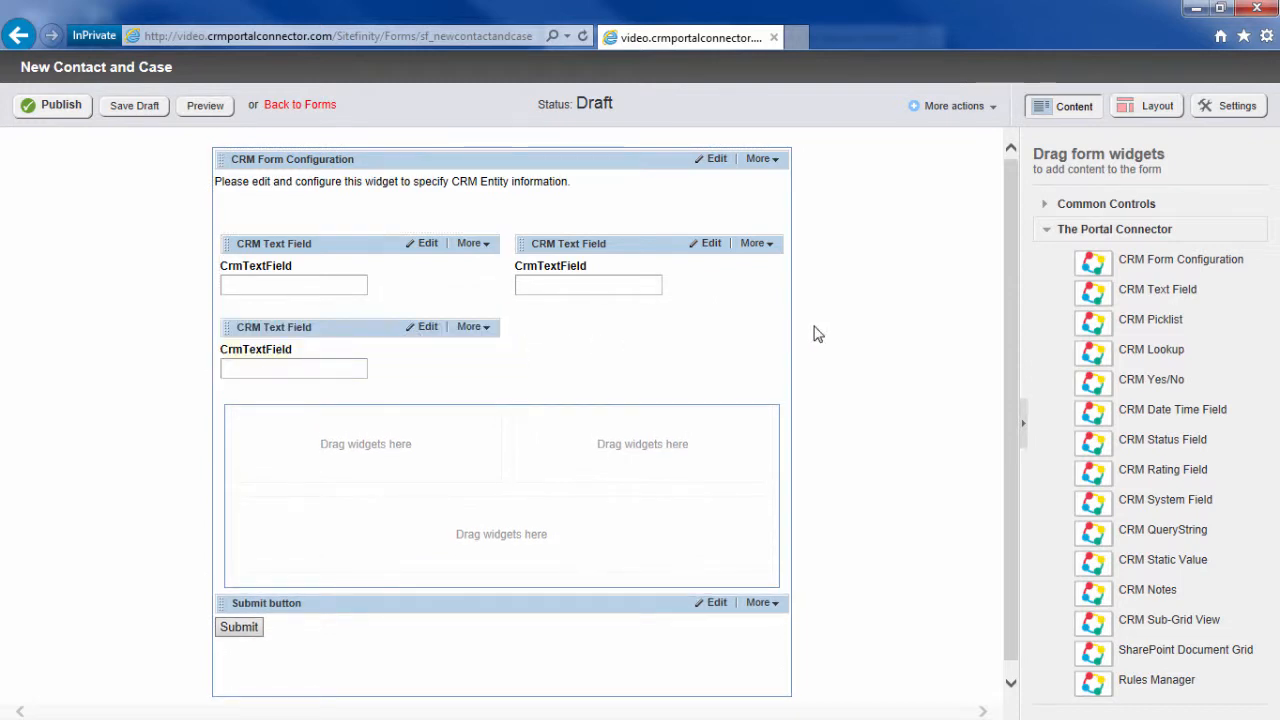
left_click_drag(1100, 294, 606, 320)
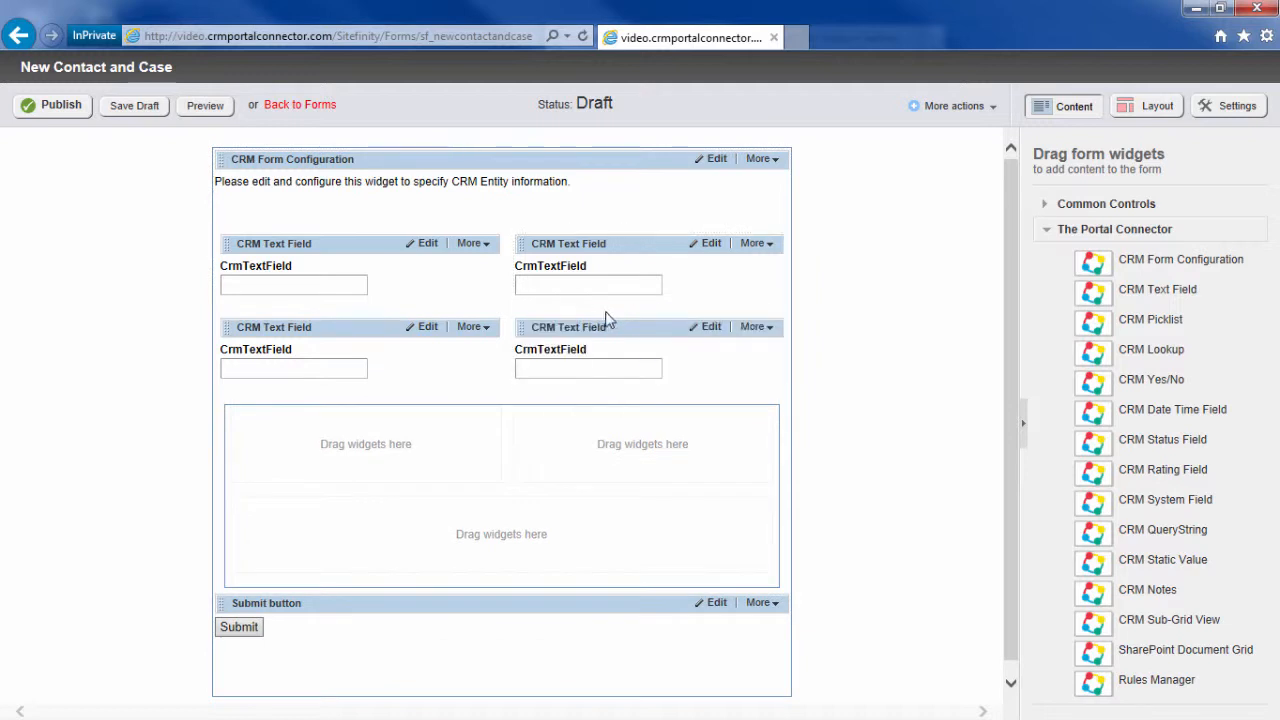
Step: Map the top two text fields to the First Name and Last Name attributes
left_click(425, 246)
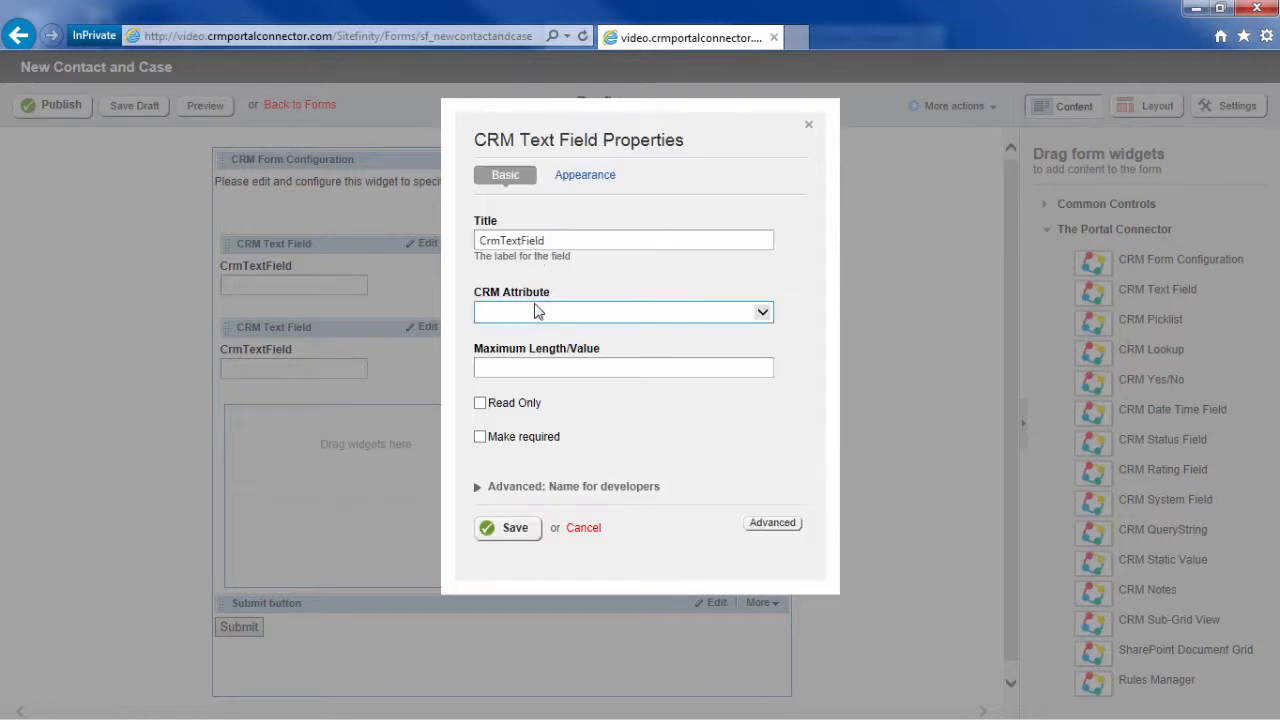
left_click(537, 308)
type("fi")
key("Return")
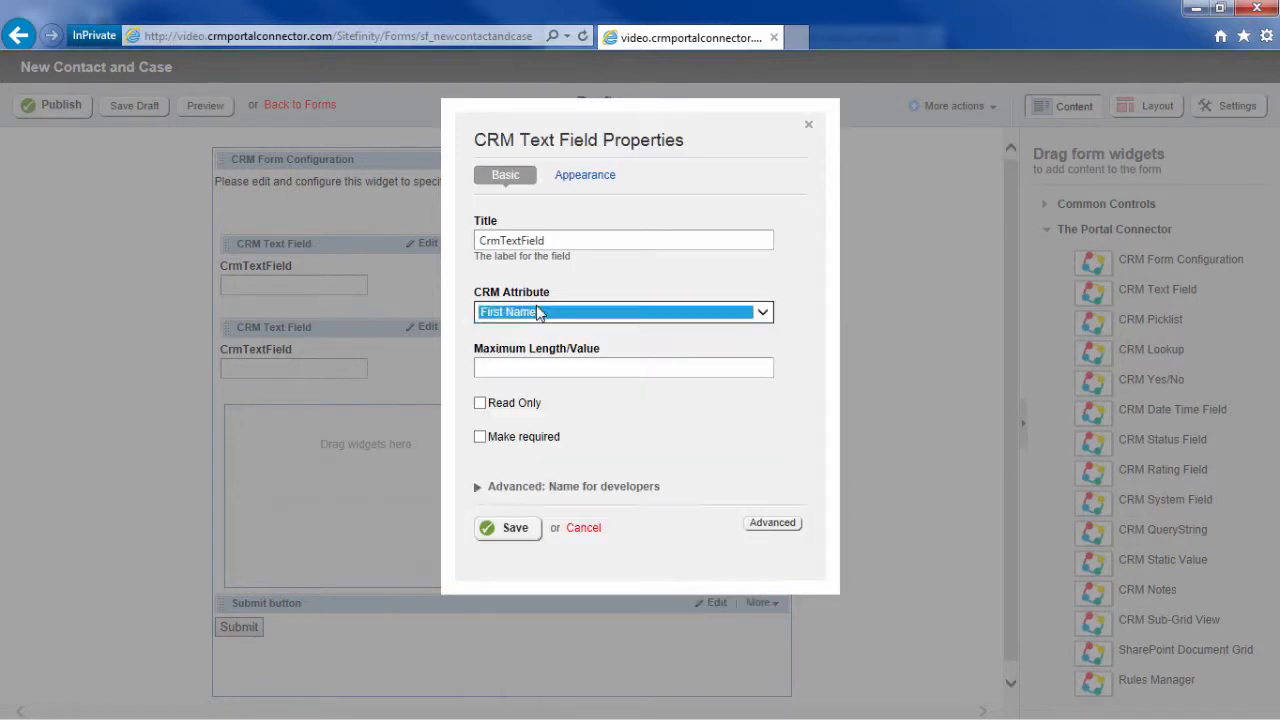
left_click(516, 532)
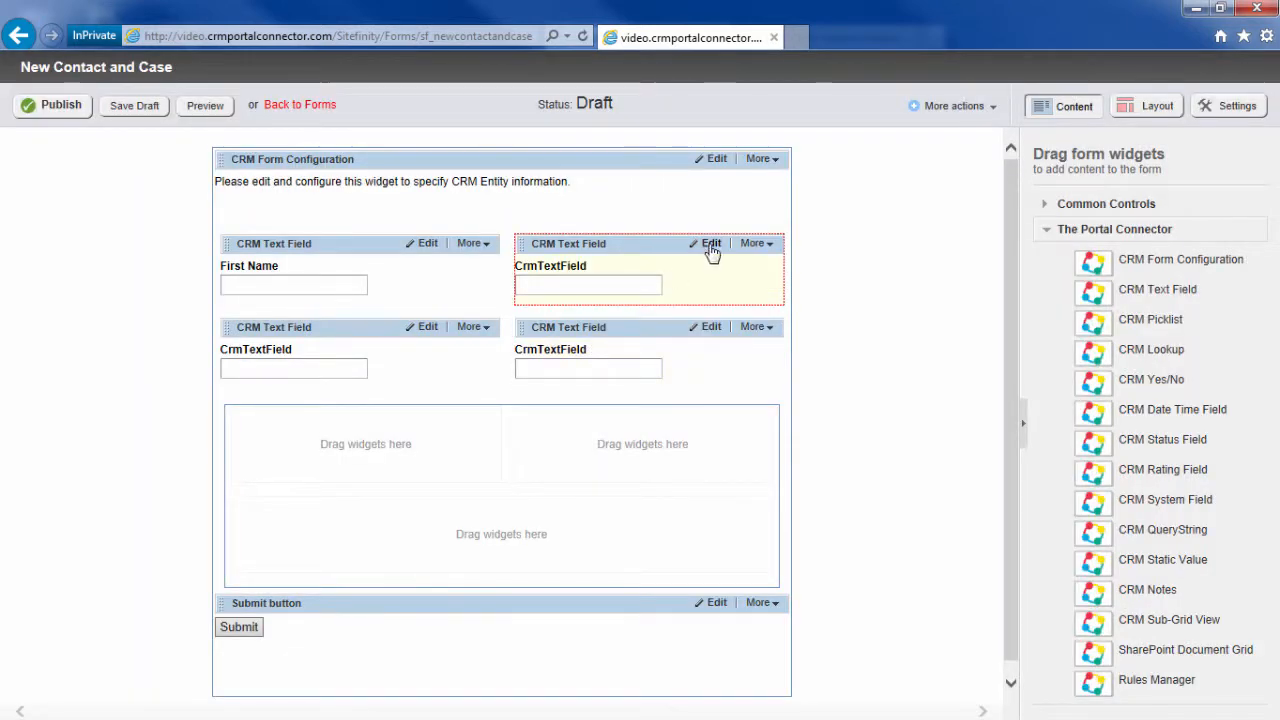
left_click(711, 245)
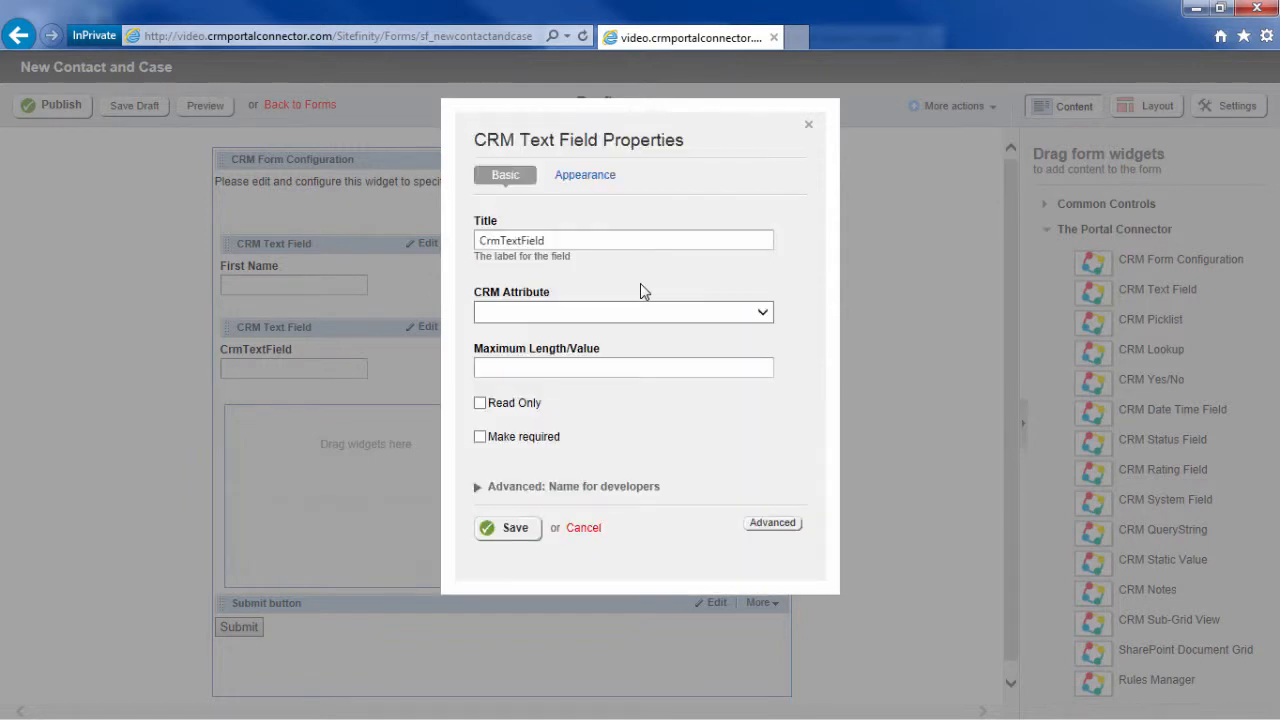
left_click(640, 312)
key("l")
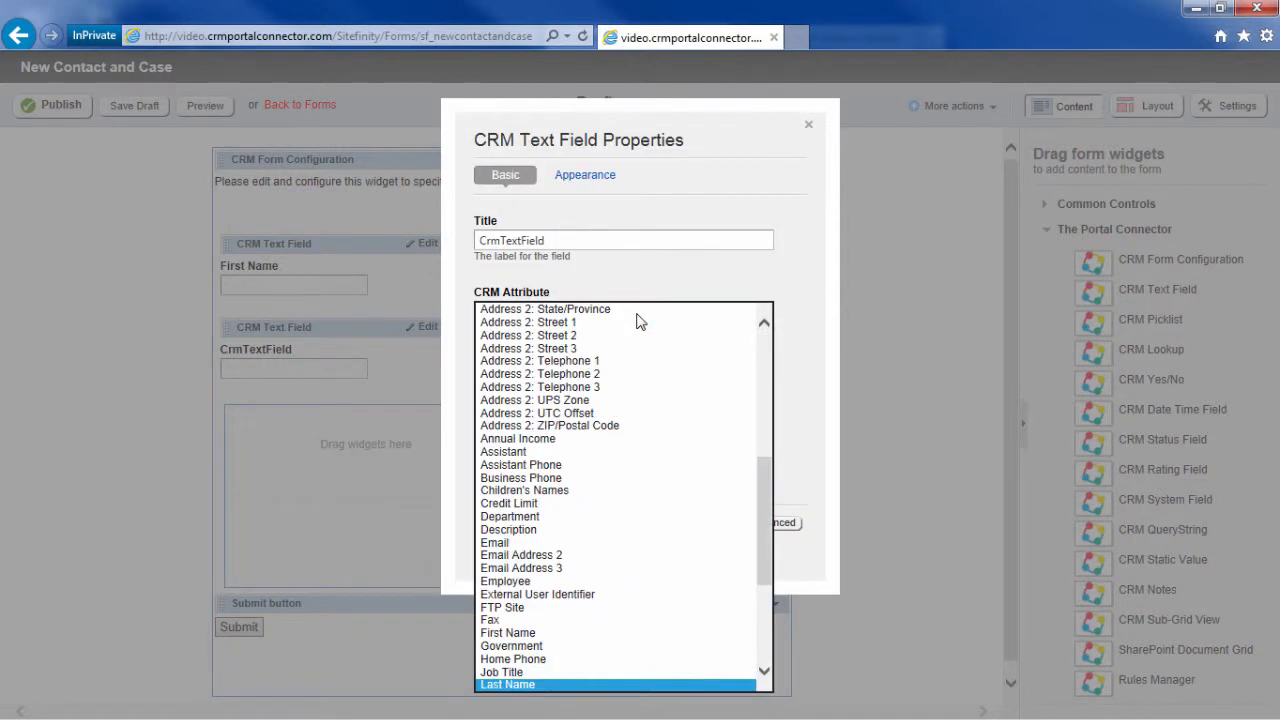
key("Return")
left_click(520, 530)
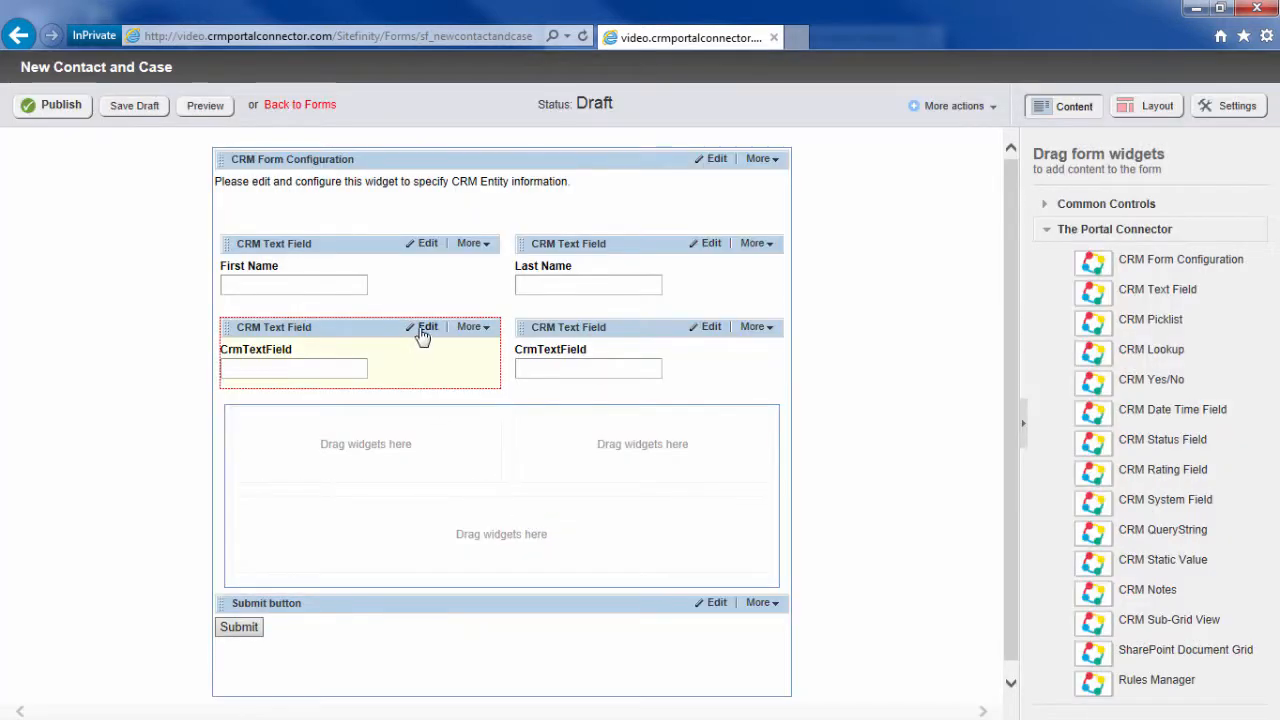
Step: Map the lower two text fields to the Email and Business Phone attributes
left_click(426, 330)
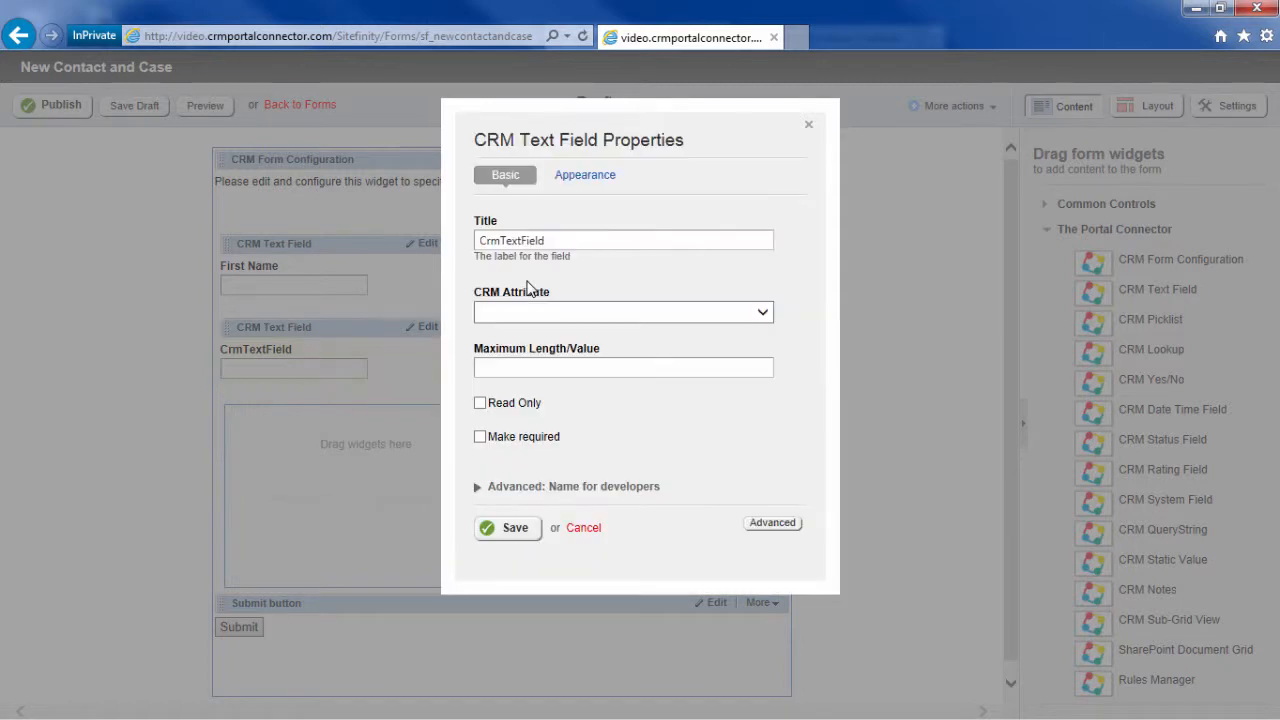
left_click(540, 311)
key("e")
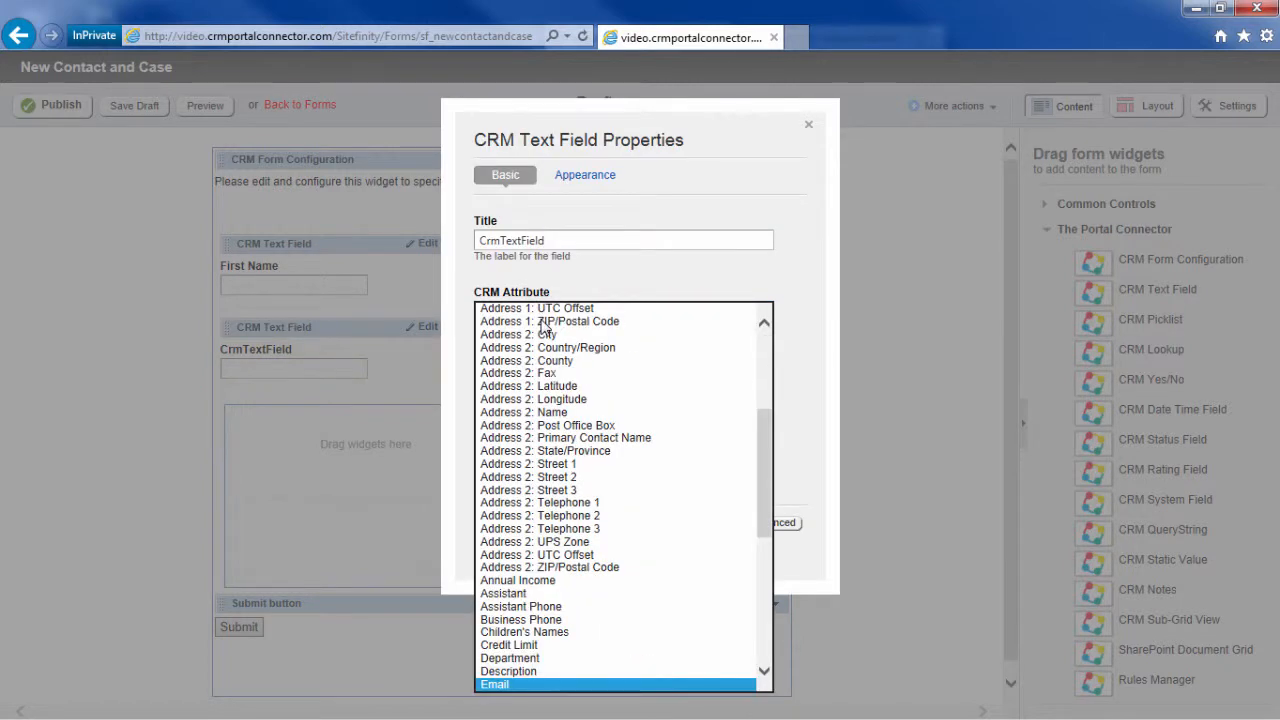
key("Return")
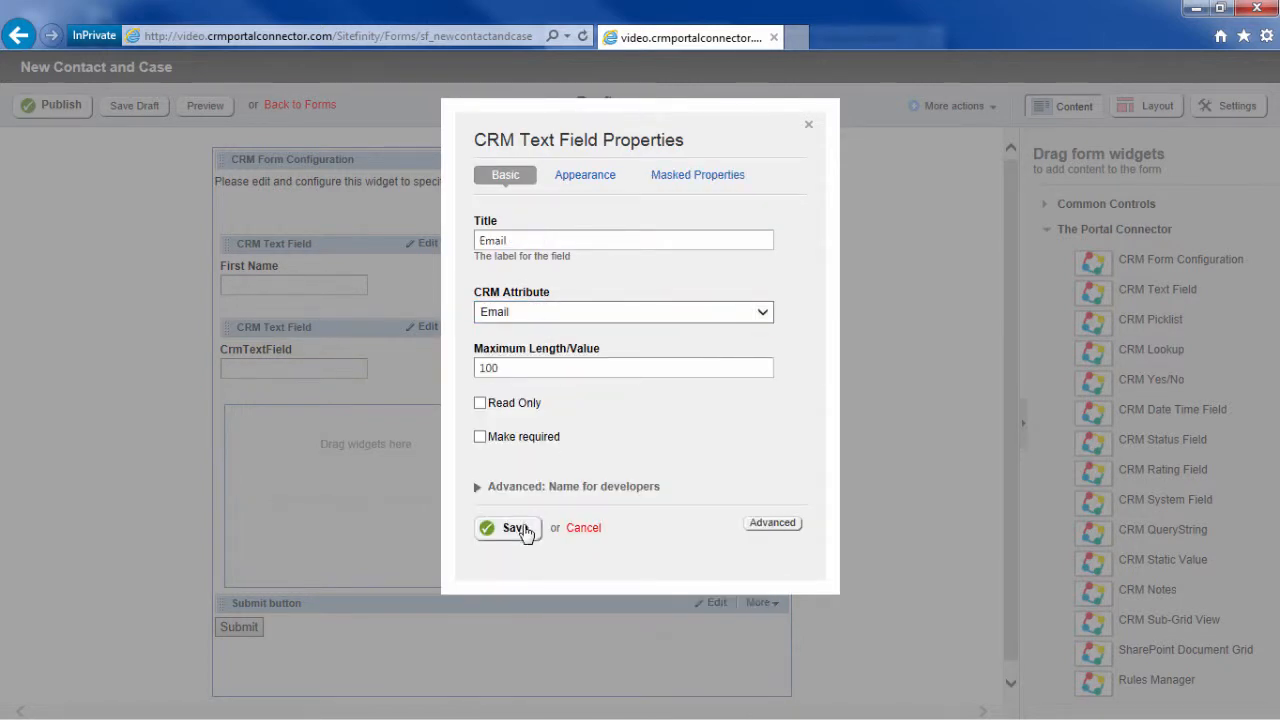
left_click(514, 528)
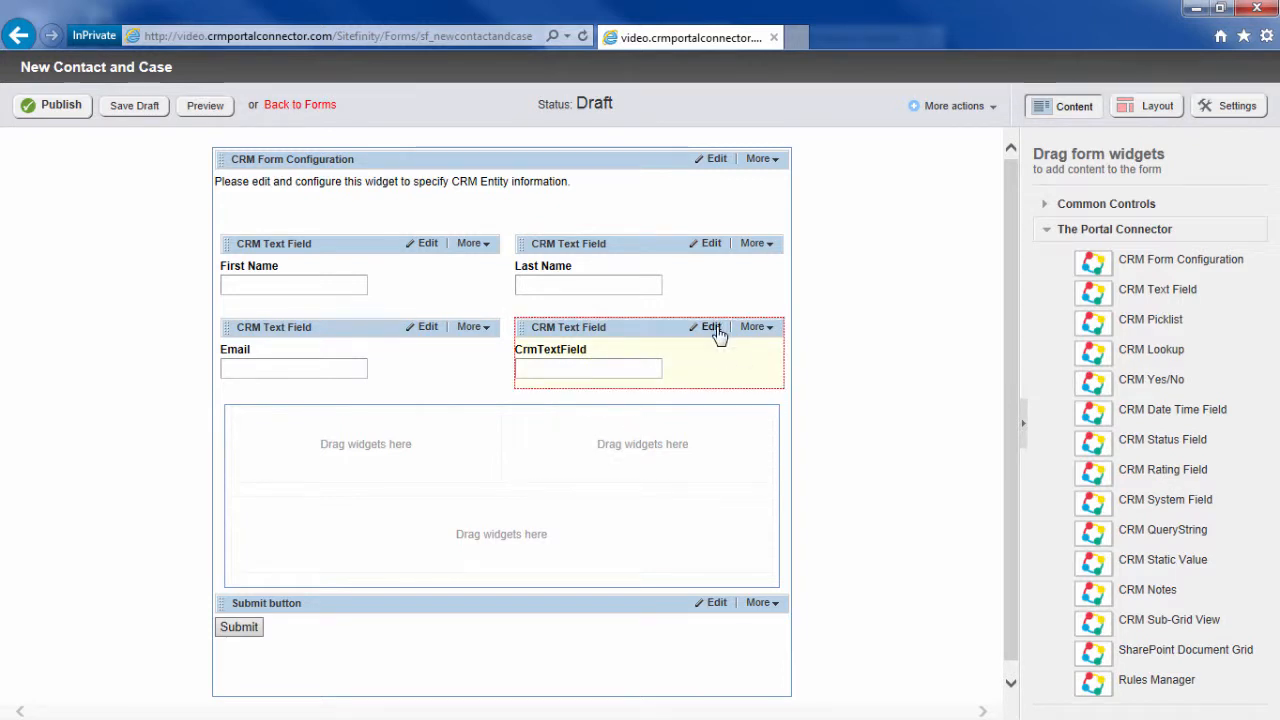
left_click(710, 328)
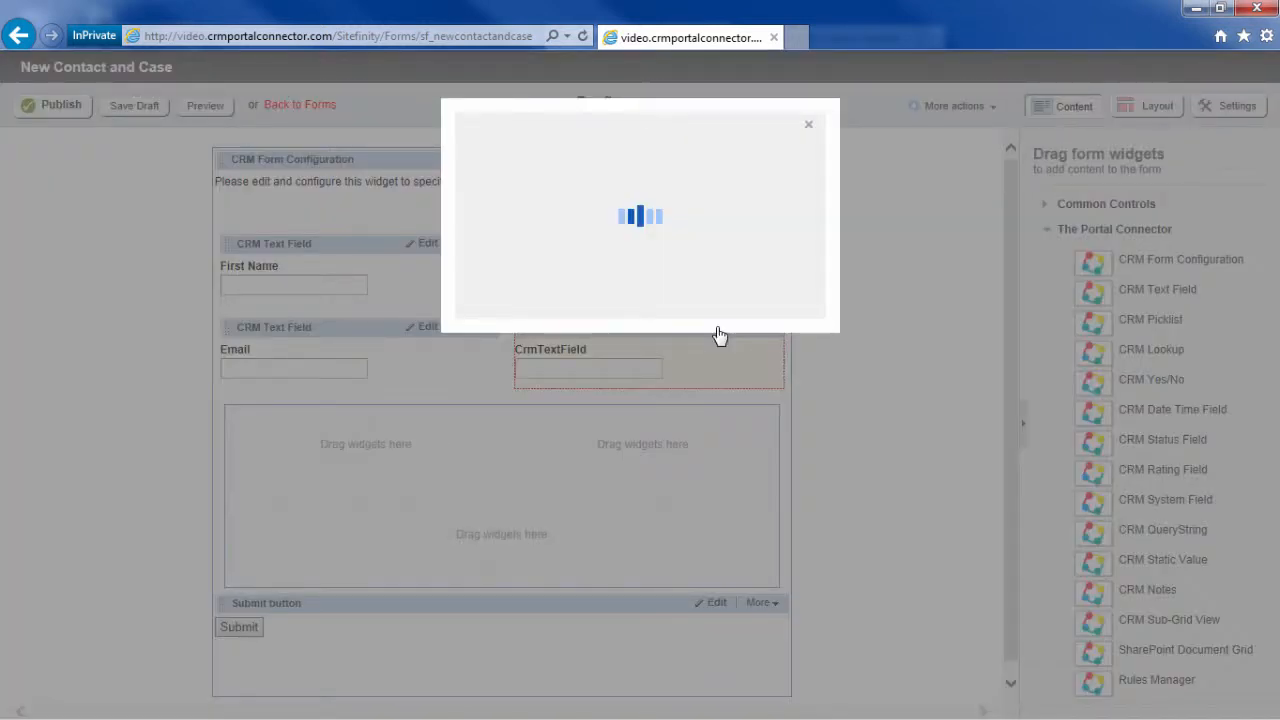
left_click(710, 318)
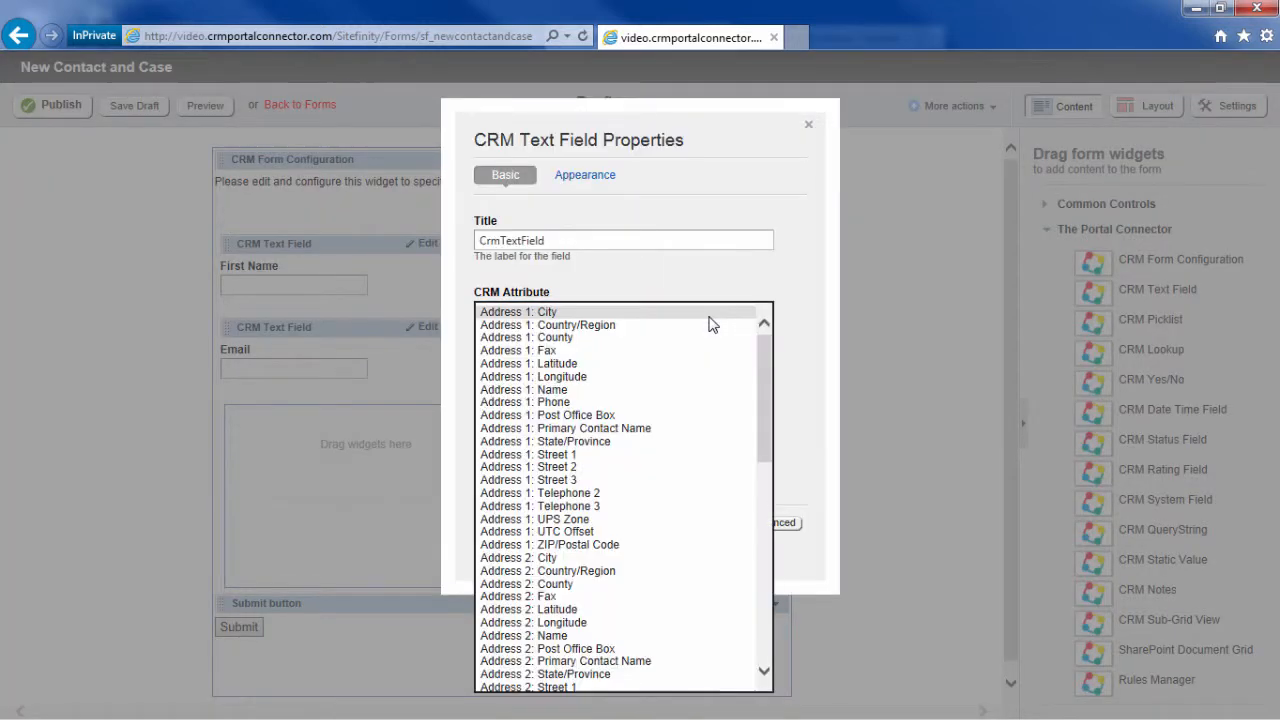
key("b")
key("Return")
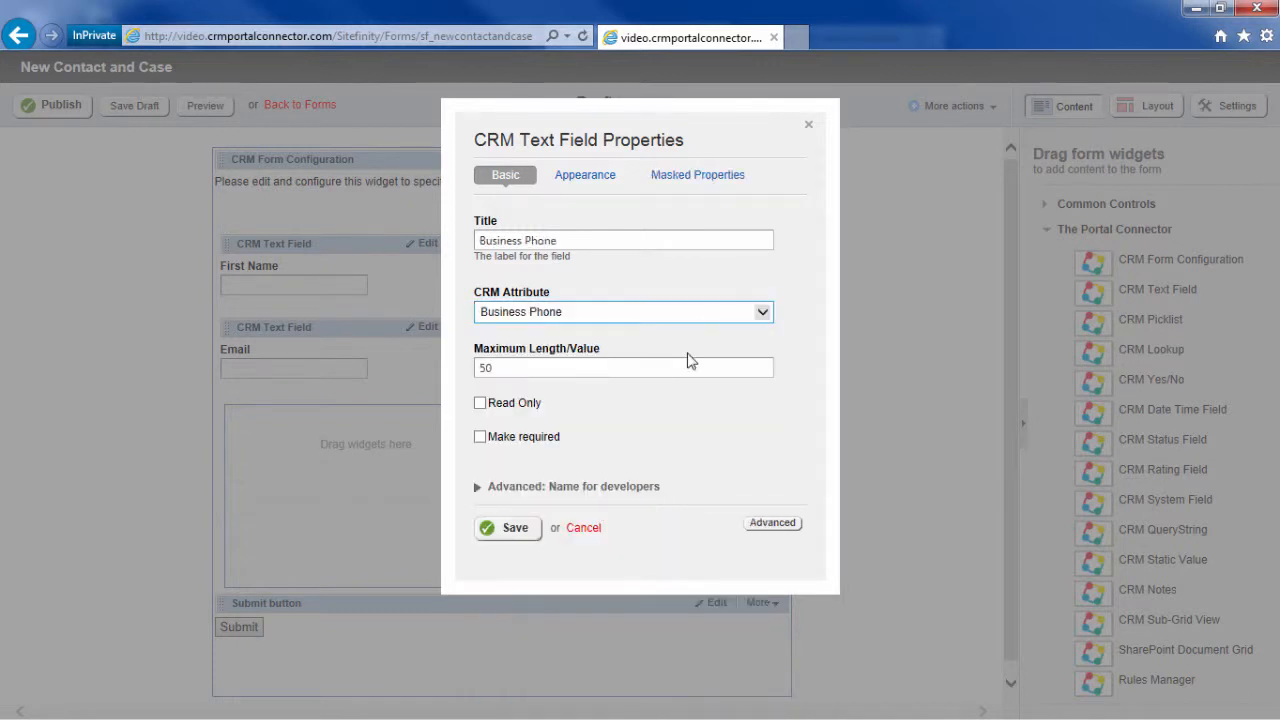
left_click(515, 529)
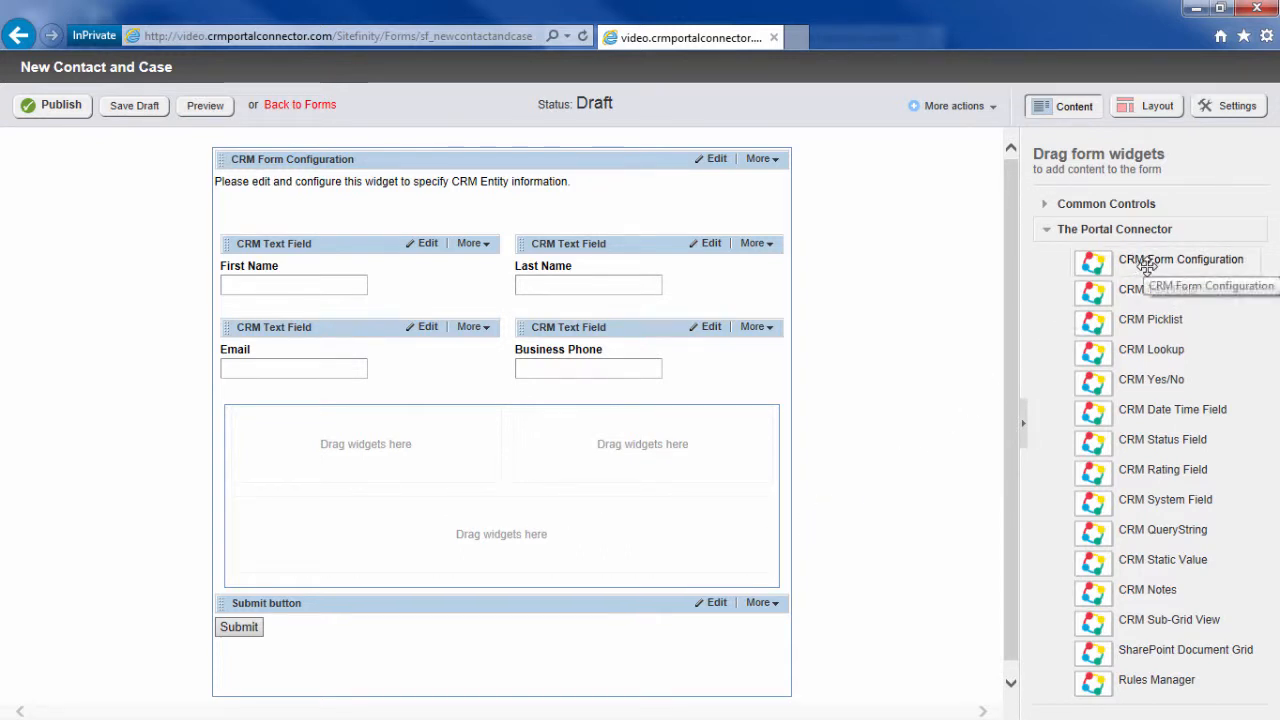
Step: Add a nested CRM Form Configuration set to Case, related via contact -> incident (customerid)
left_click_drag(1113, 265, 528, 432)
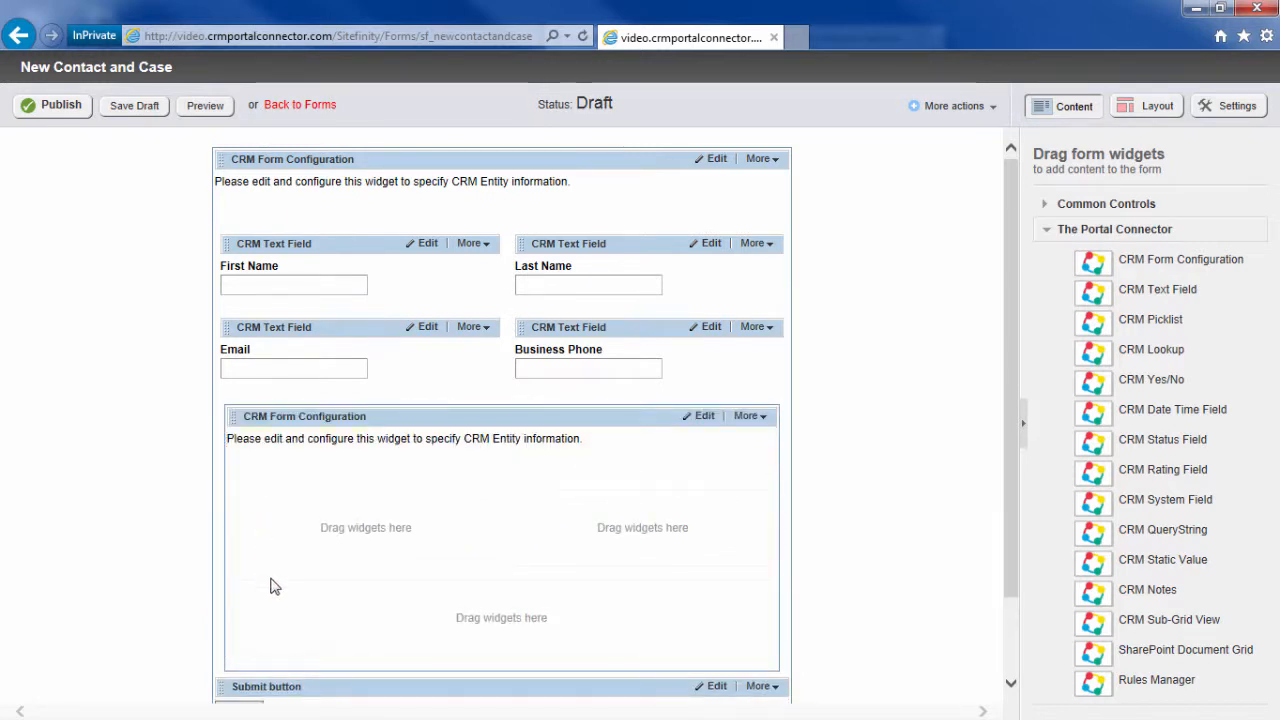
left_click(703, 418)
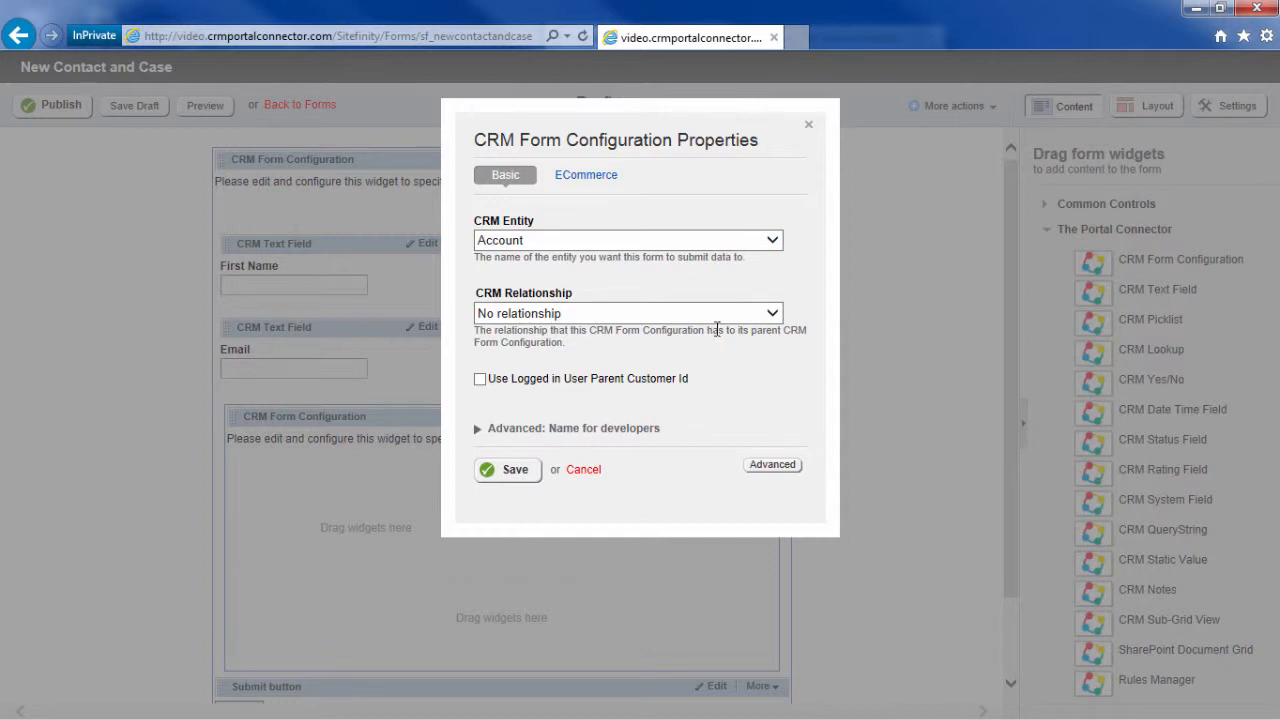
left_click(771, 242)
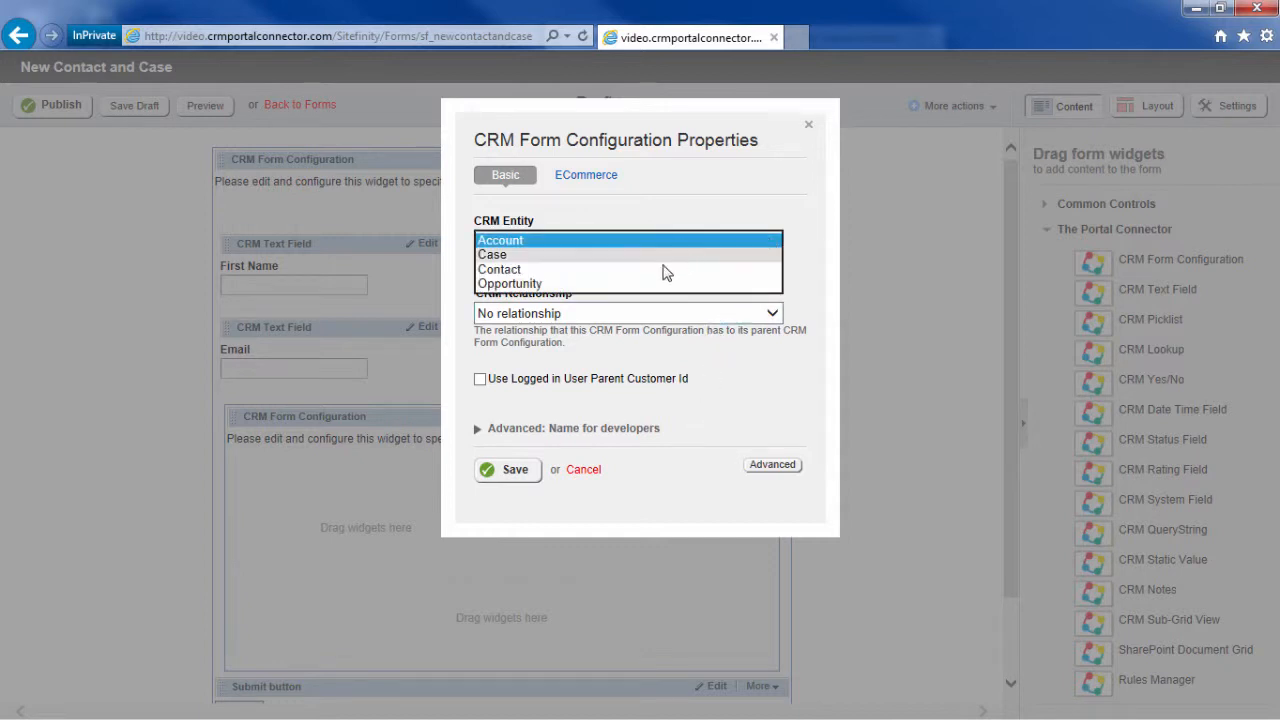
left_click(633, 255)
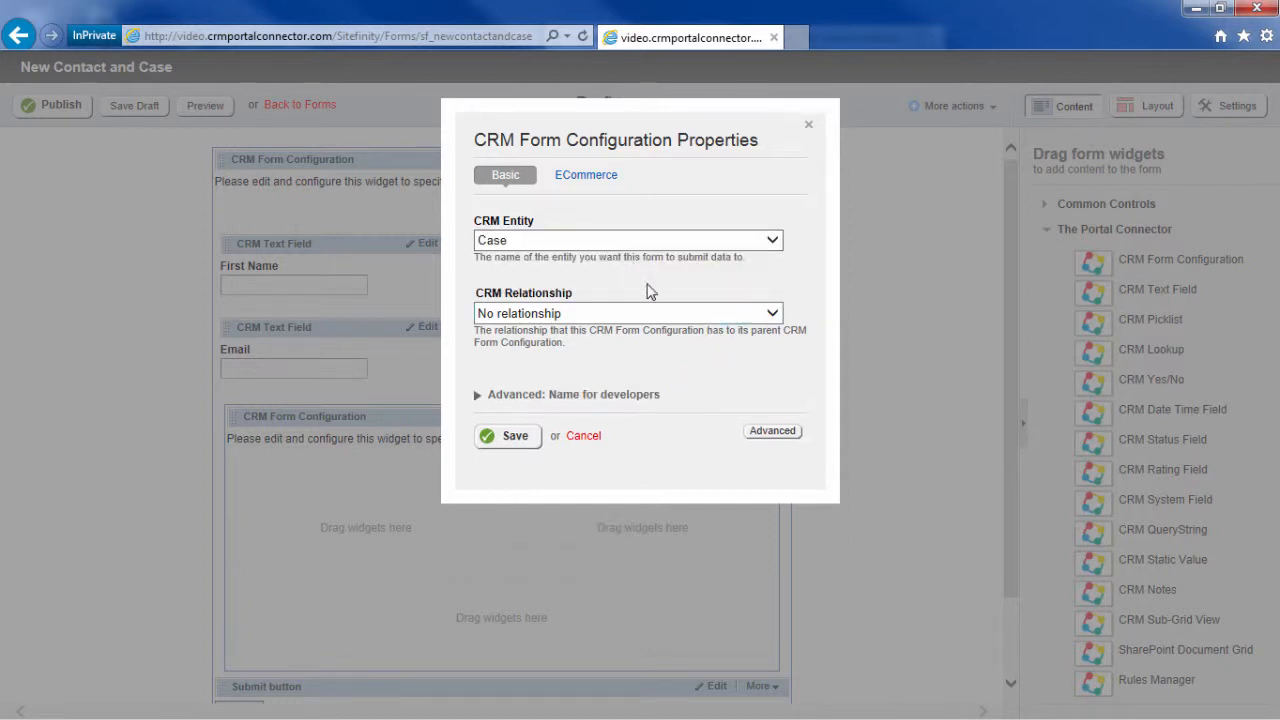
left_click(771, 314)
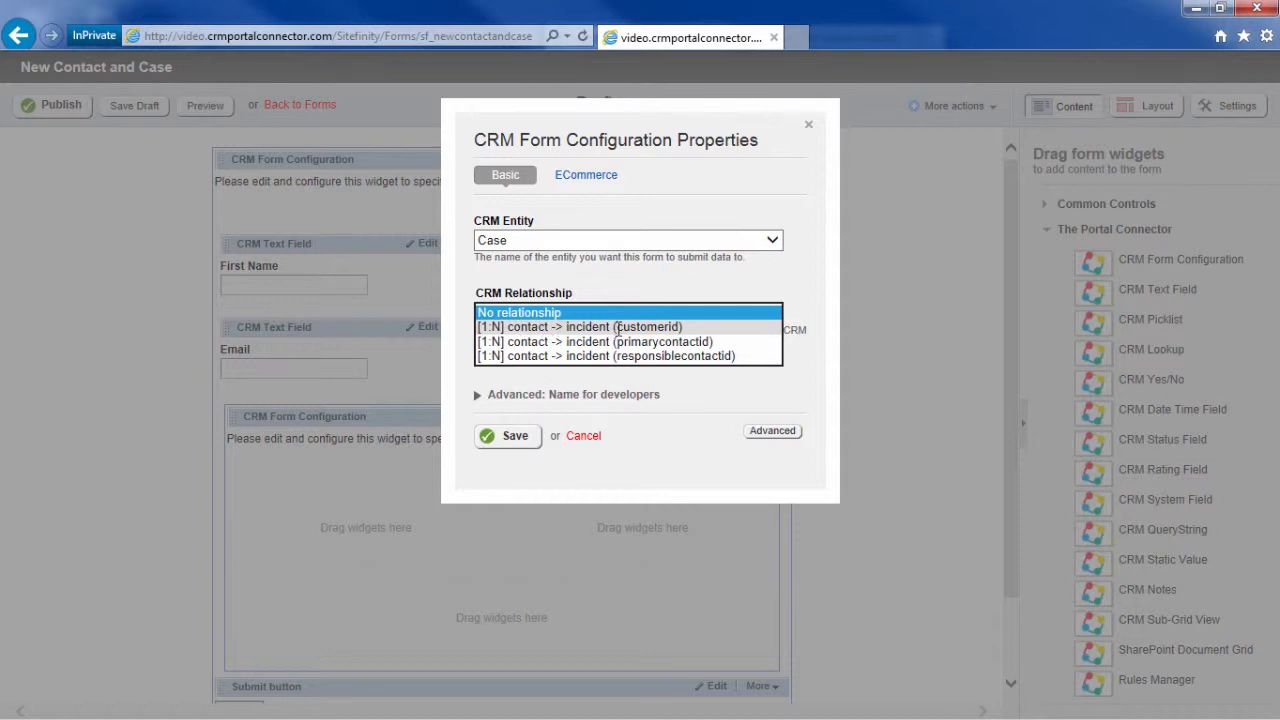
left_click(680, 327)
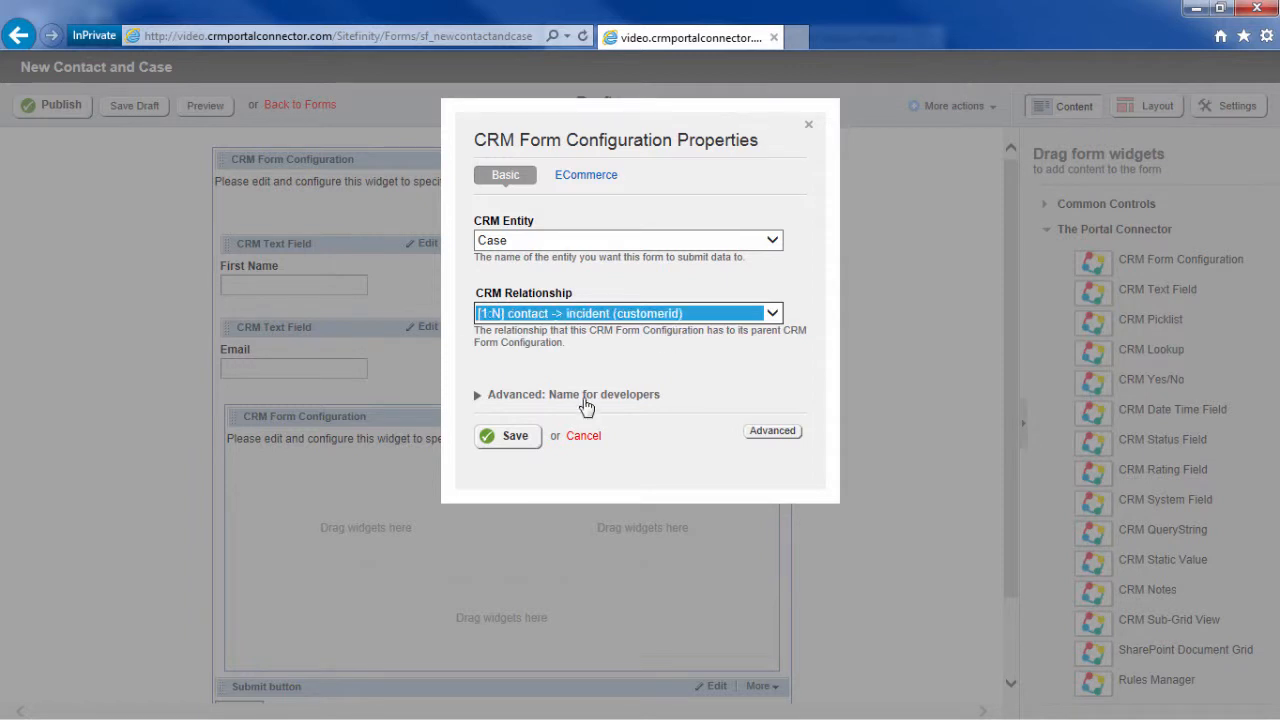
left_click(516, 437)
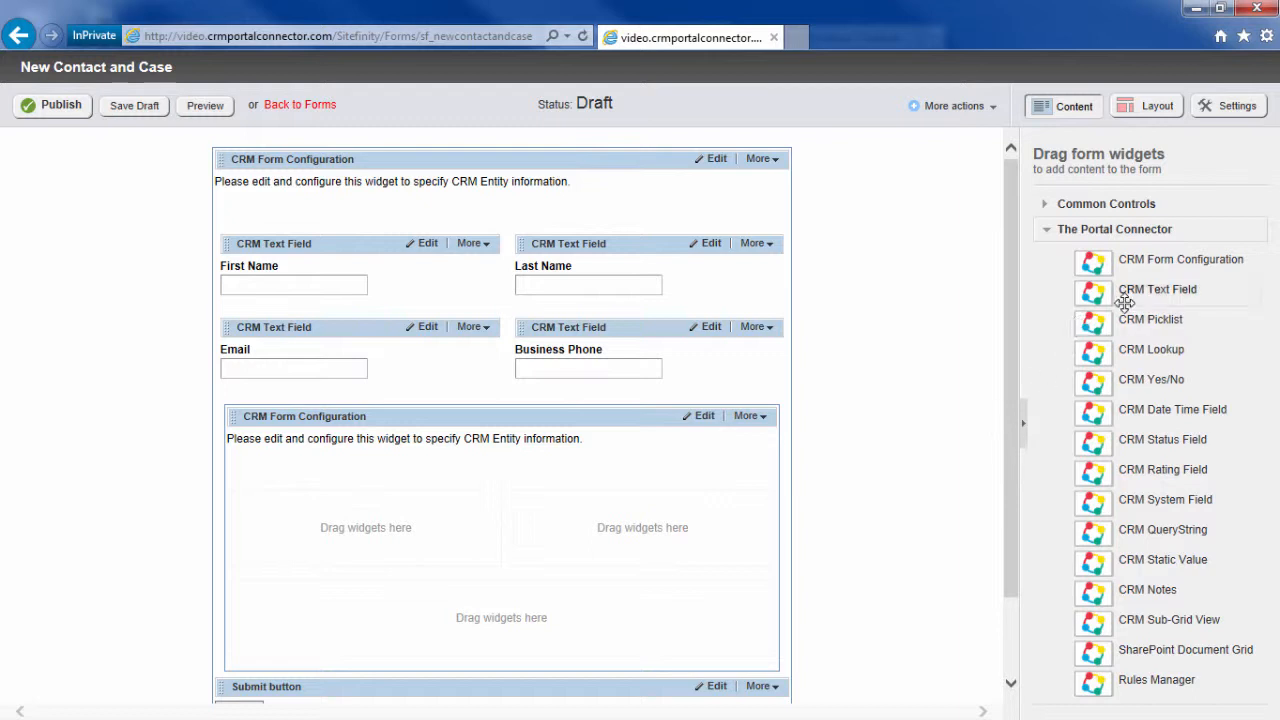
Step: Add two CRM Text Fields, a CRM Date Time Field and a CRM Picklist to the Case section
left_click_drag(1088, 290, 400, 508)
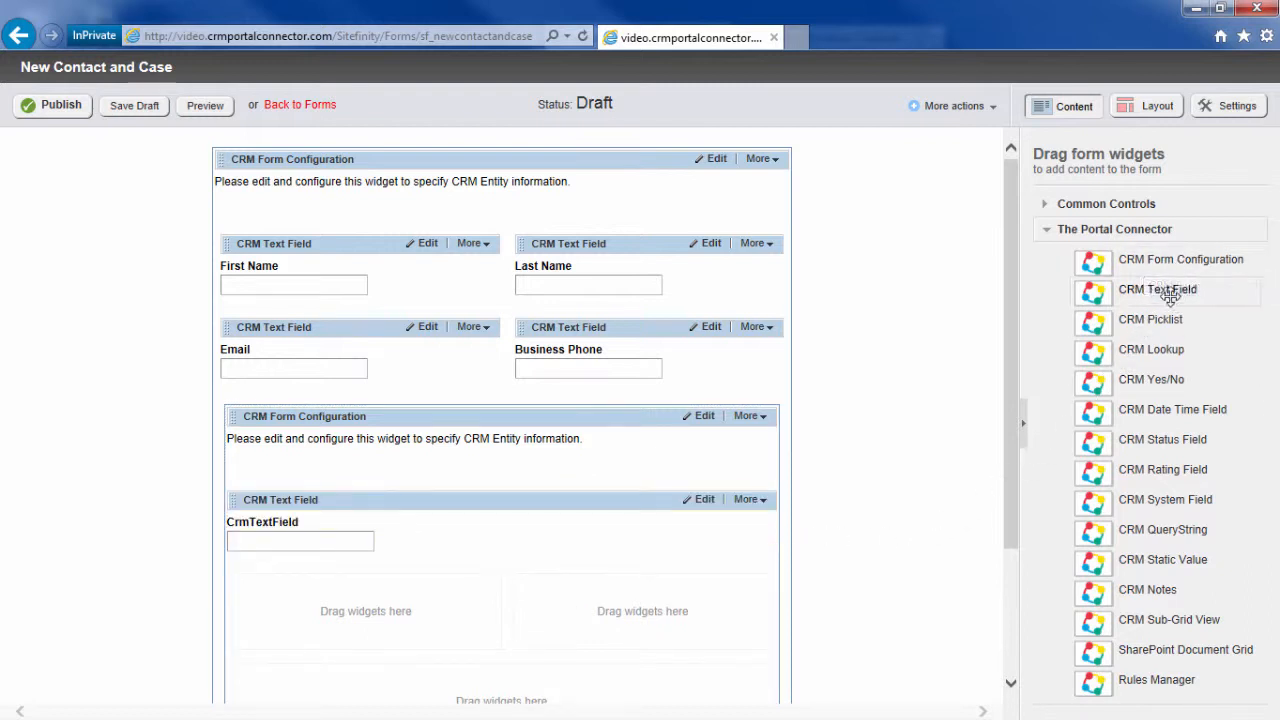
left_click_drag(1157, 289, 489, 583)
scroll(500, 576, "down", 2)
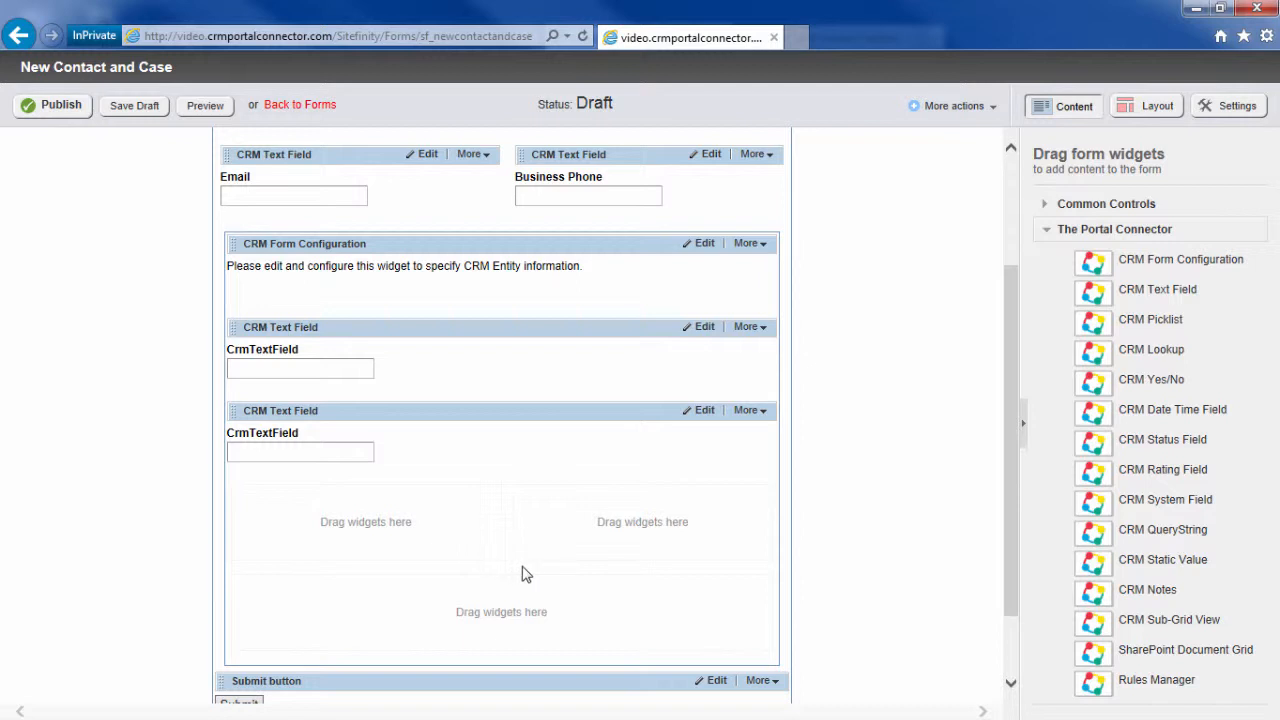
left_click_drag(1150, 412, 362, 541)
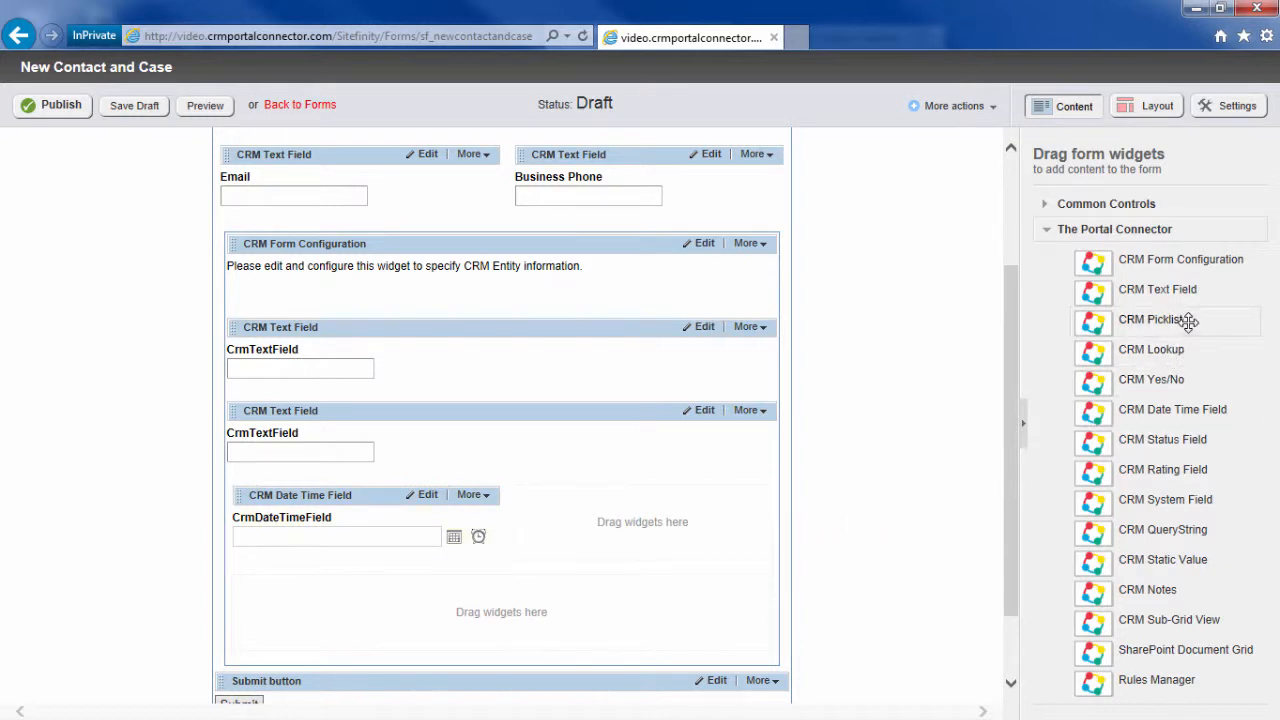
left_click_drag(1187, 320, 660, 522)
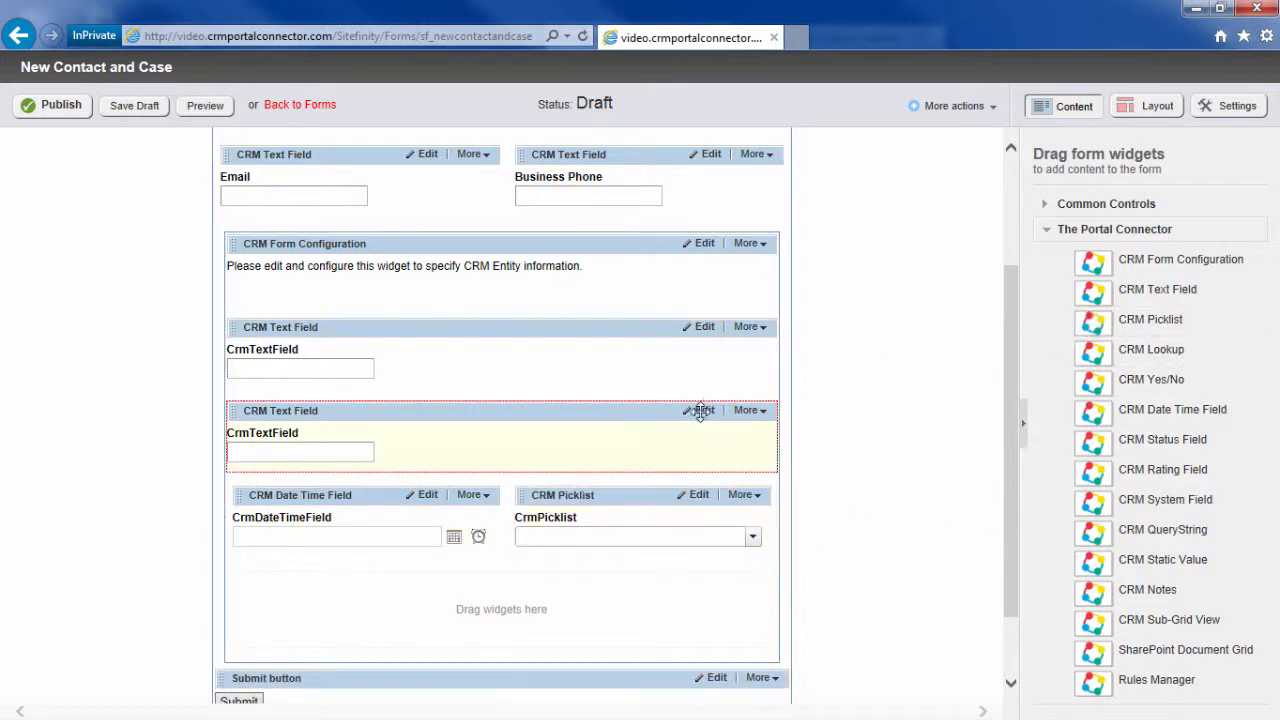
Step: Map the first CRM text field to the case's Case Title attribute and save
left_click(704, 328)
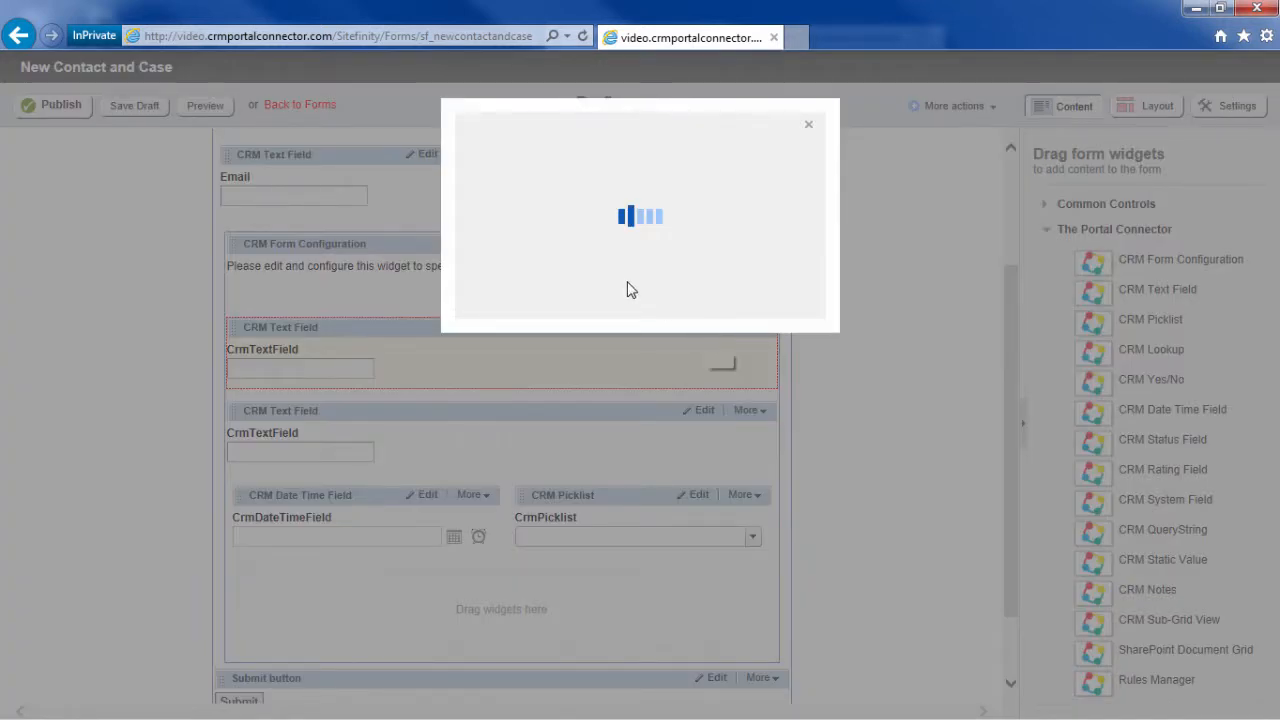
left_click(620, 316)
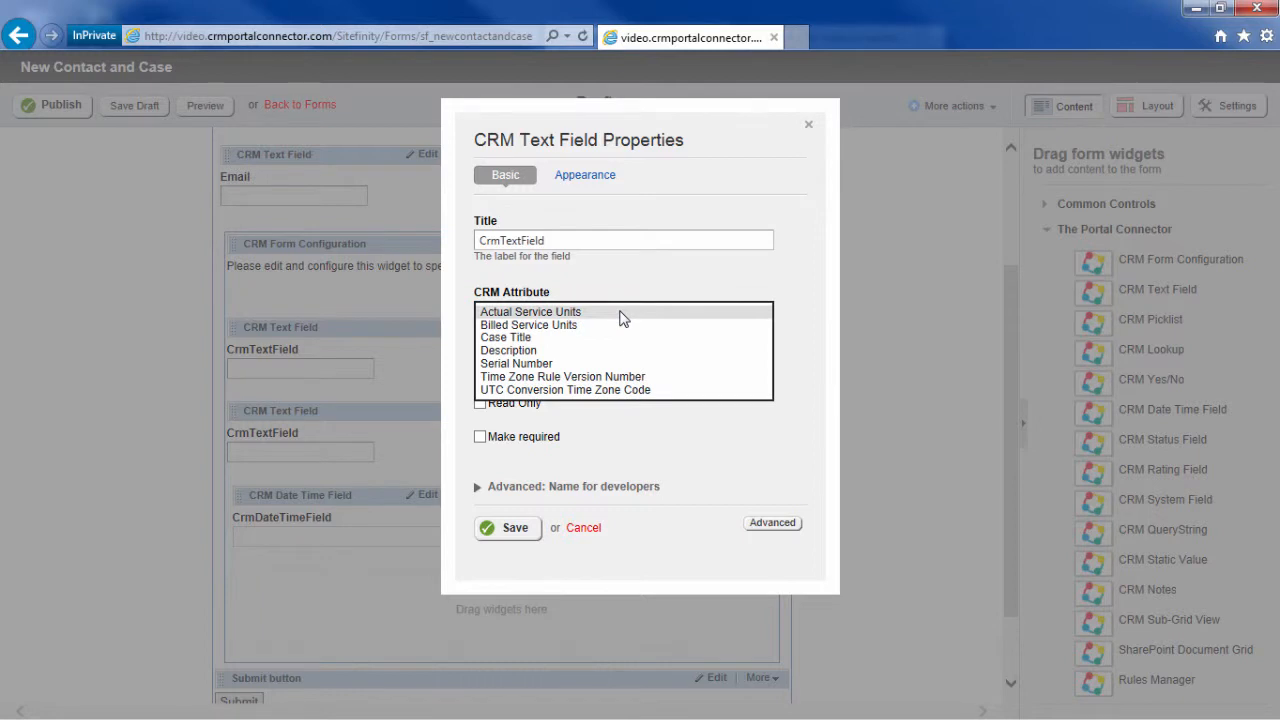
key("t")
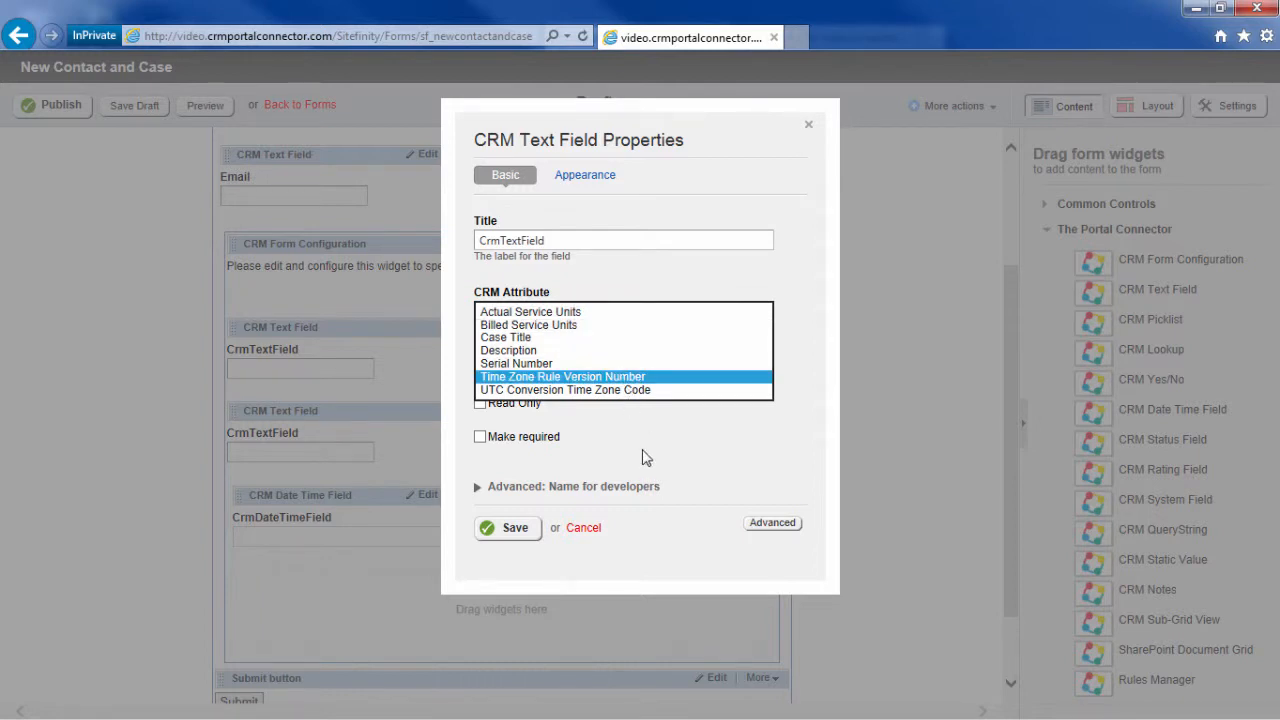
left_click(645, 455)
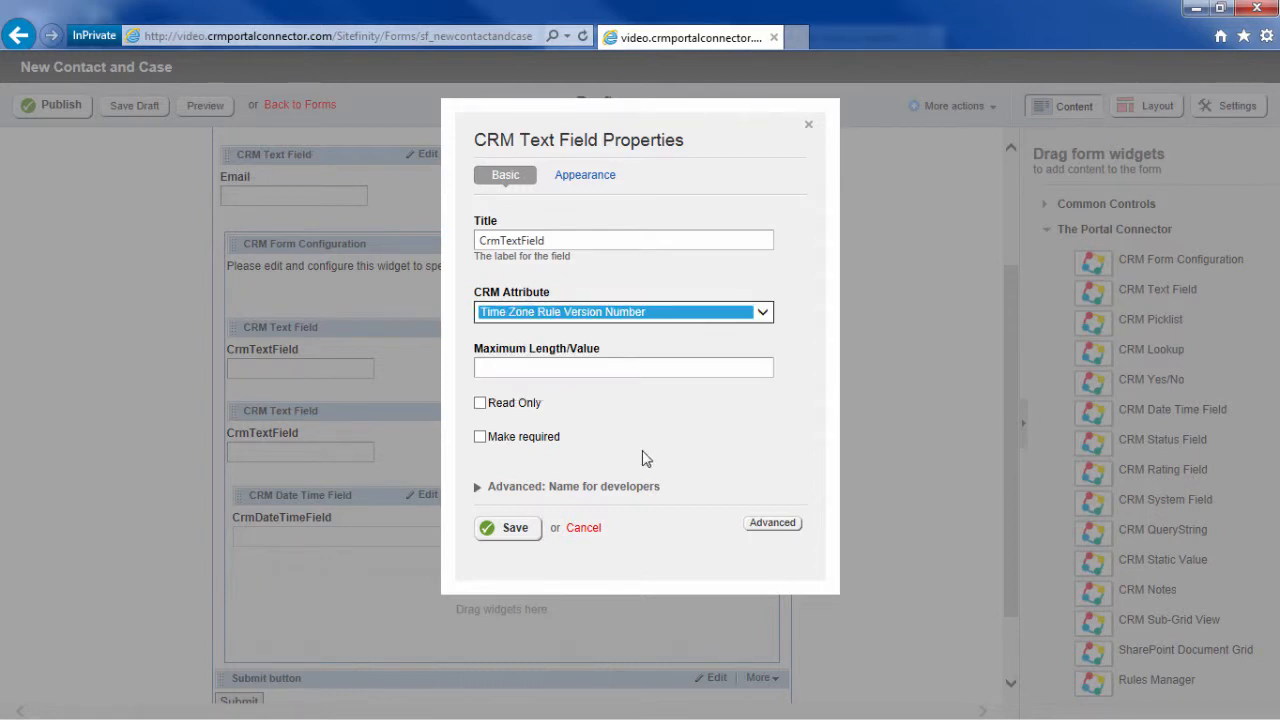
left_click(770, 316)
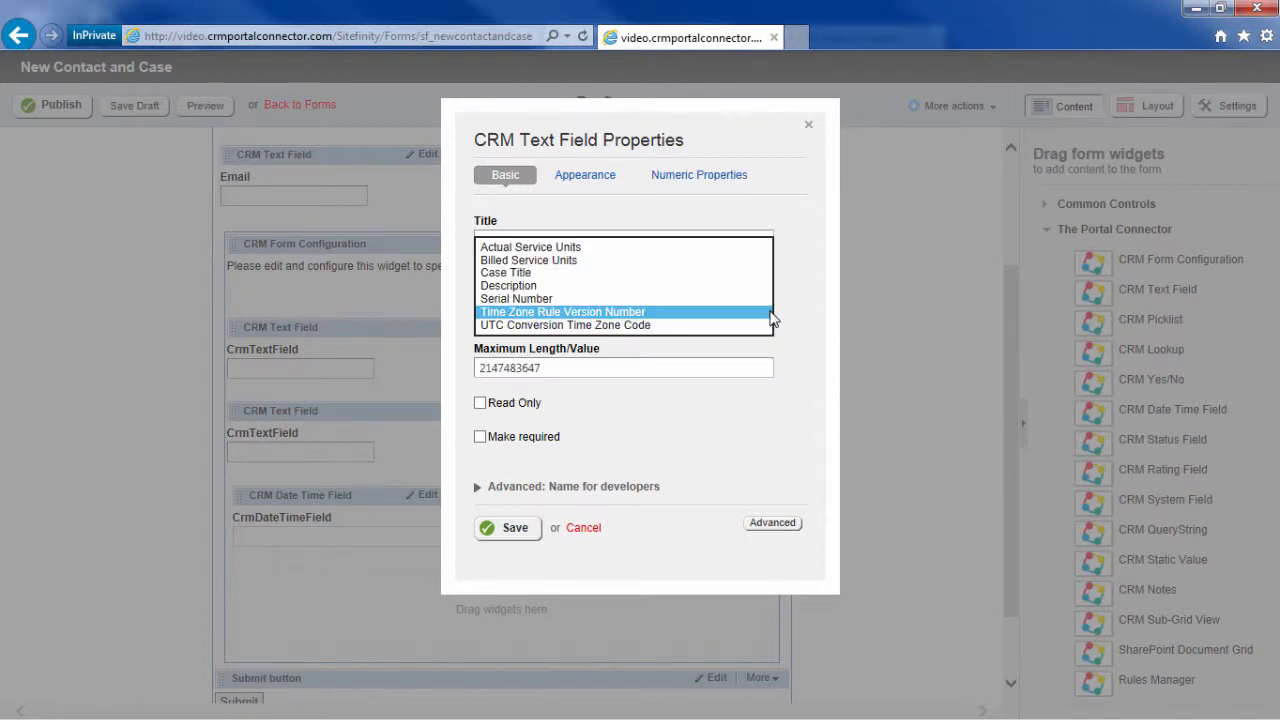
left_click(657, 273)
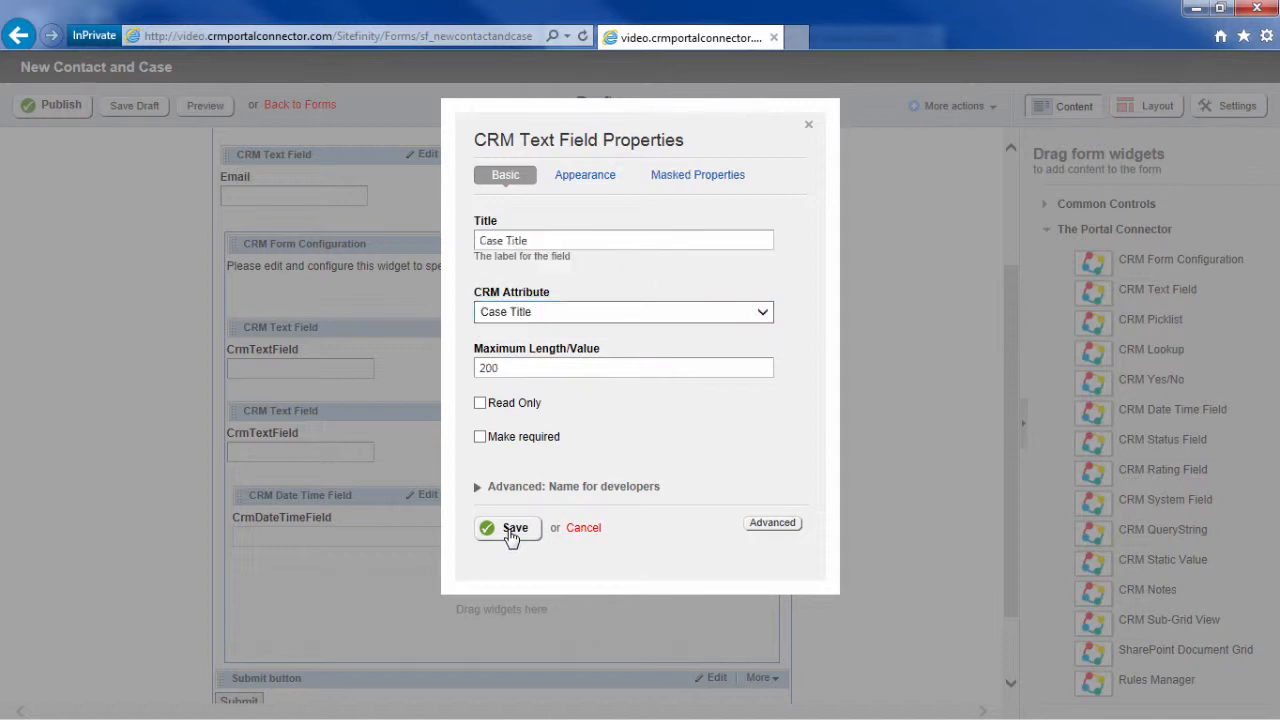
left_click(512, 532)
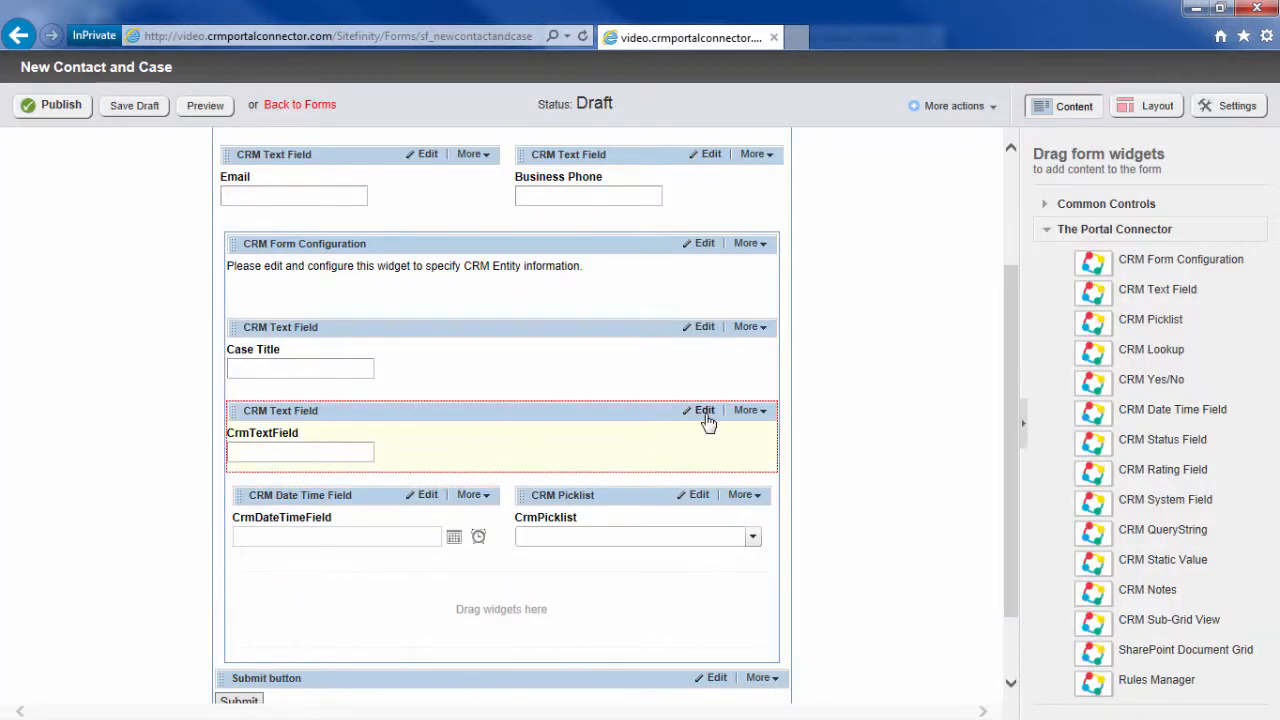
Step: Map the second CRM text field to the case's Description attribute and save
left_click(705, 414)
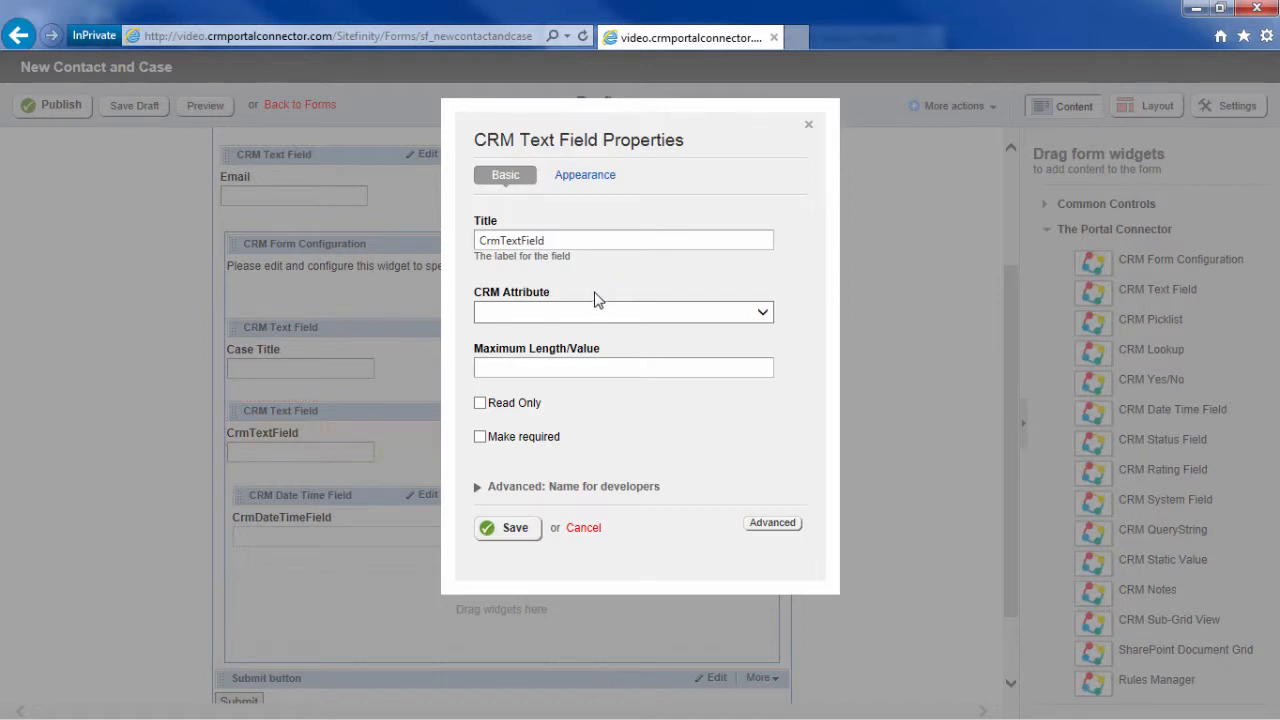
left_click(600, 306)
left_click(574, 352)
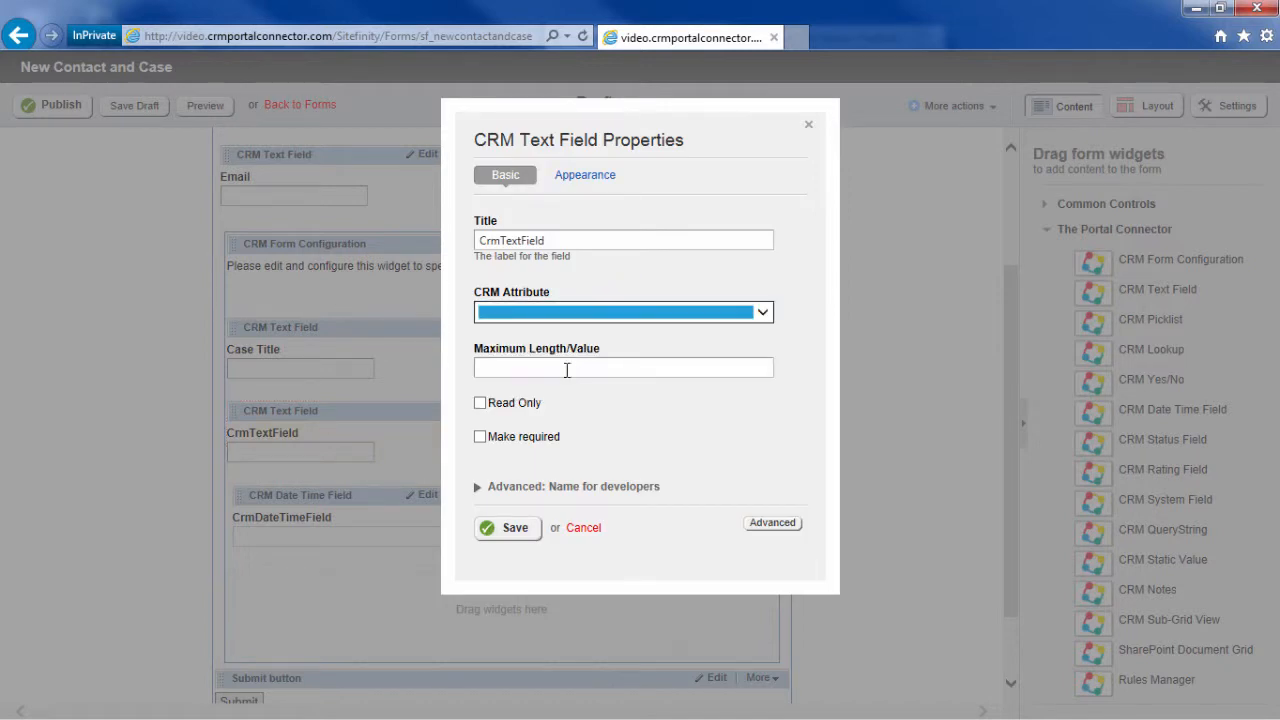
left_click(512, 530)
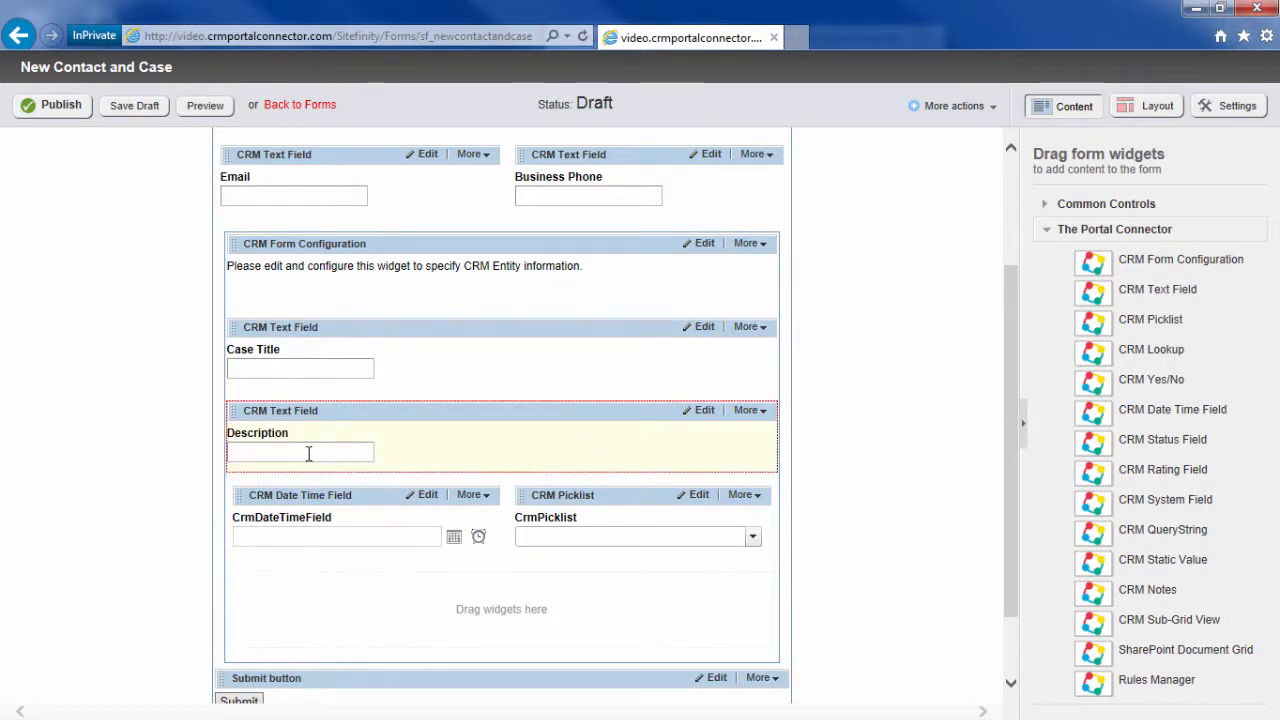
Step: Make the Description field a multi-line text box with 4 rows
left_click(704, 414)
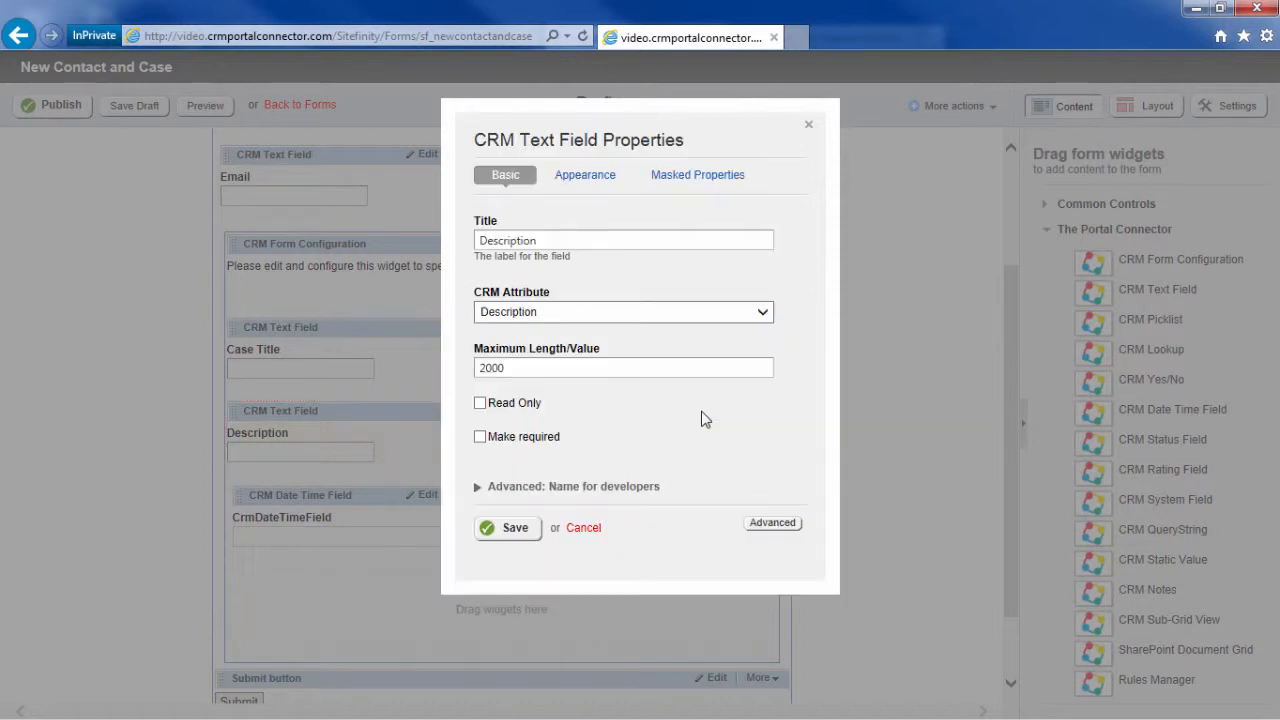
left_click(593, 188)
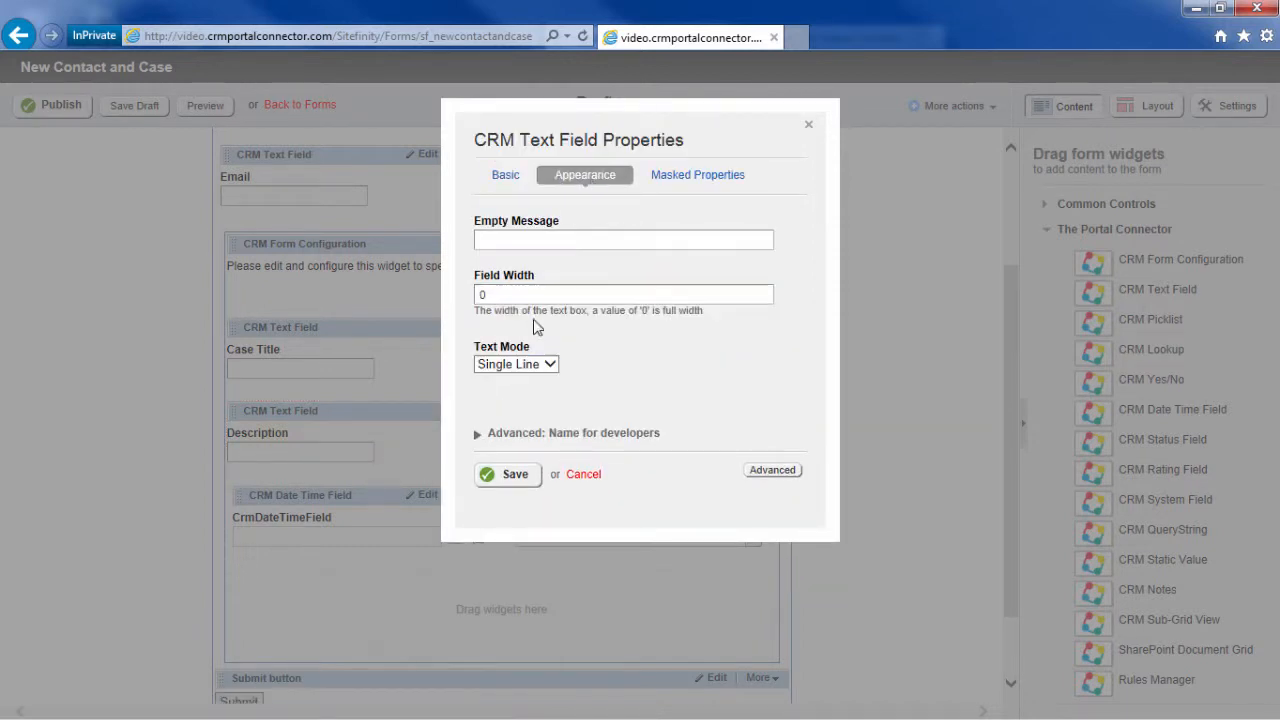
left_click(547, 365)
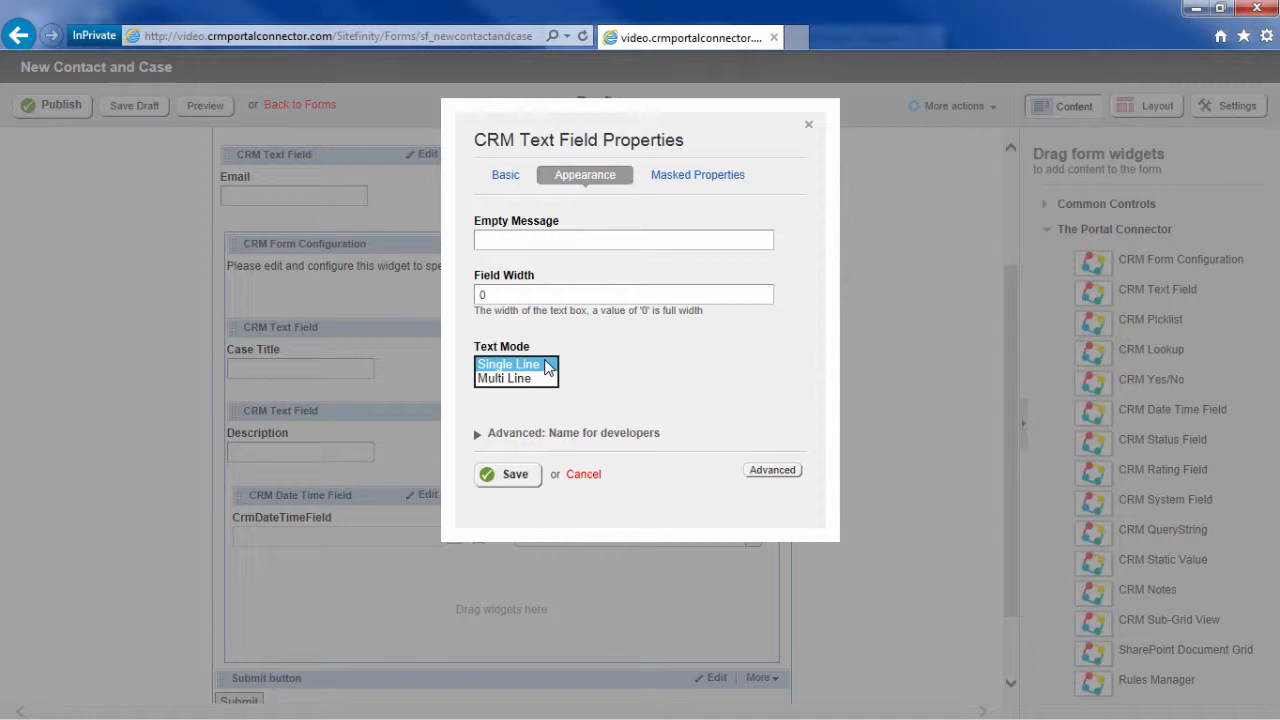
left_click(526, 378)
left_click_drag(528, 420, 500, 420)
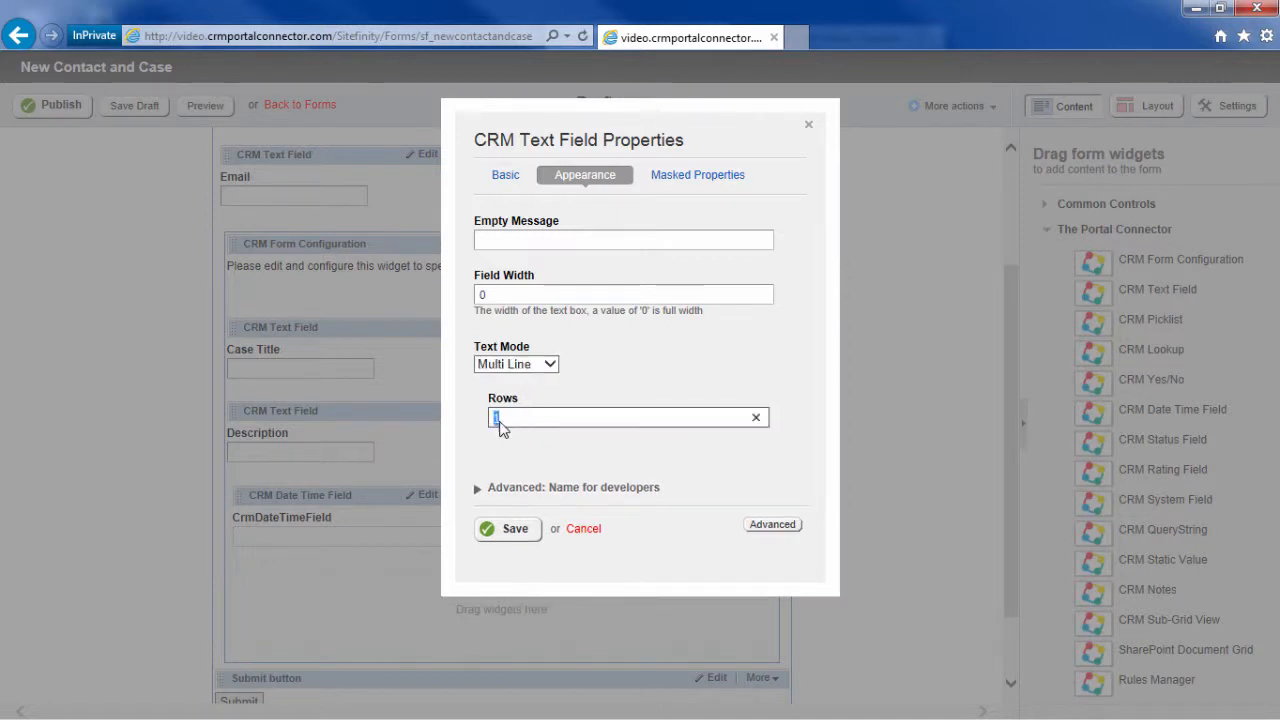
left_click(515, 530)
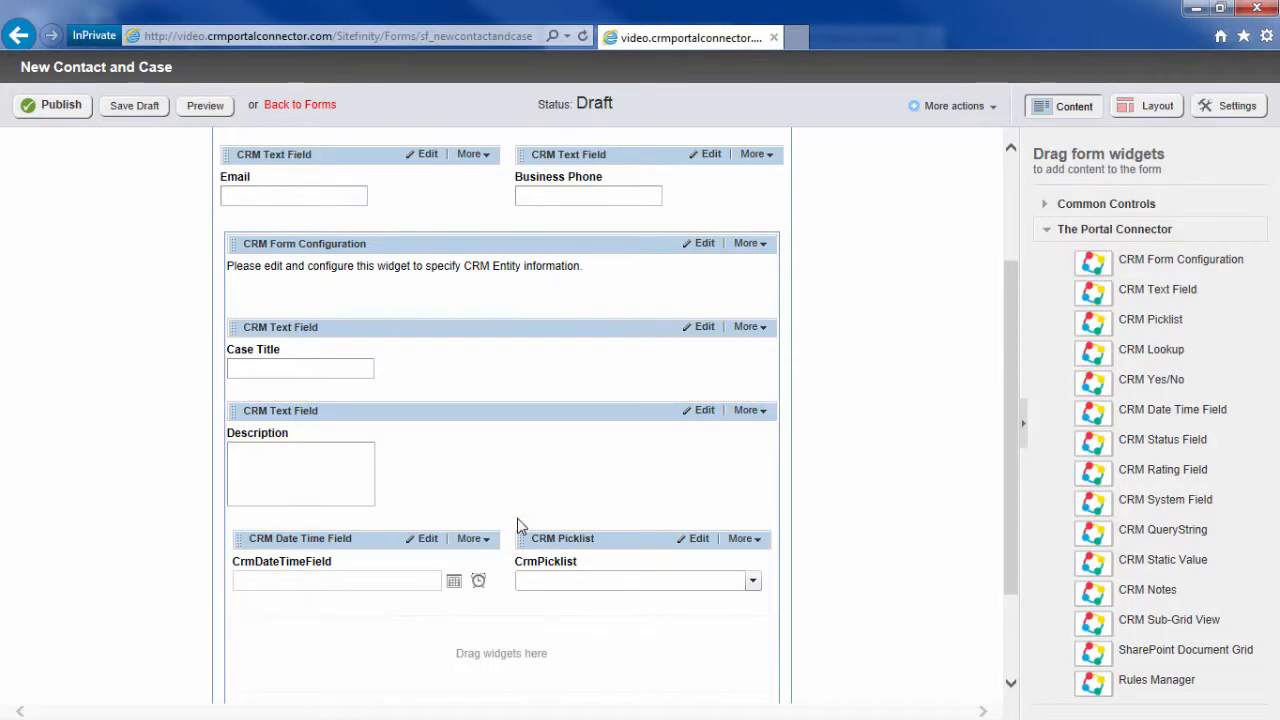
scroll(517, 524, "down", 1)
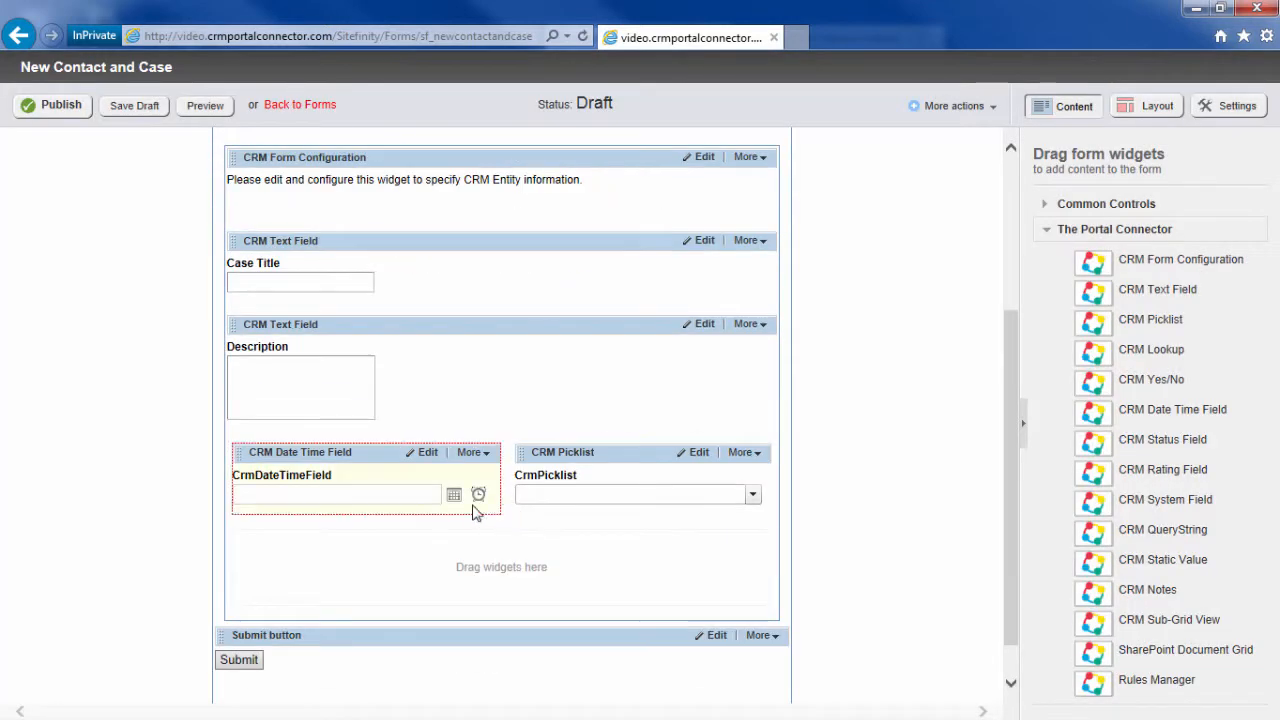
Step: Map the CRM Date Time Field to the case's Follow Up By date and save
left_click(427, 455)
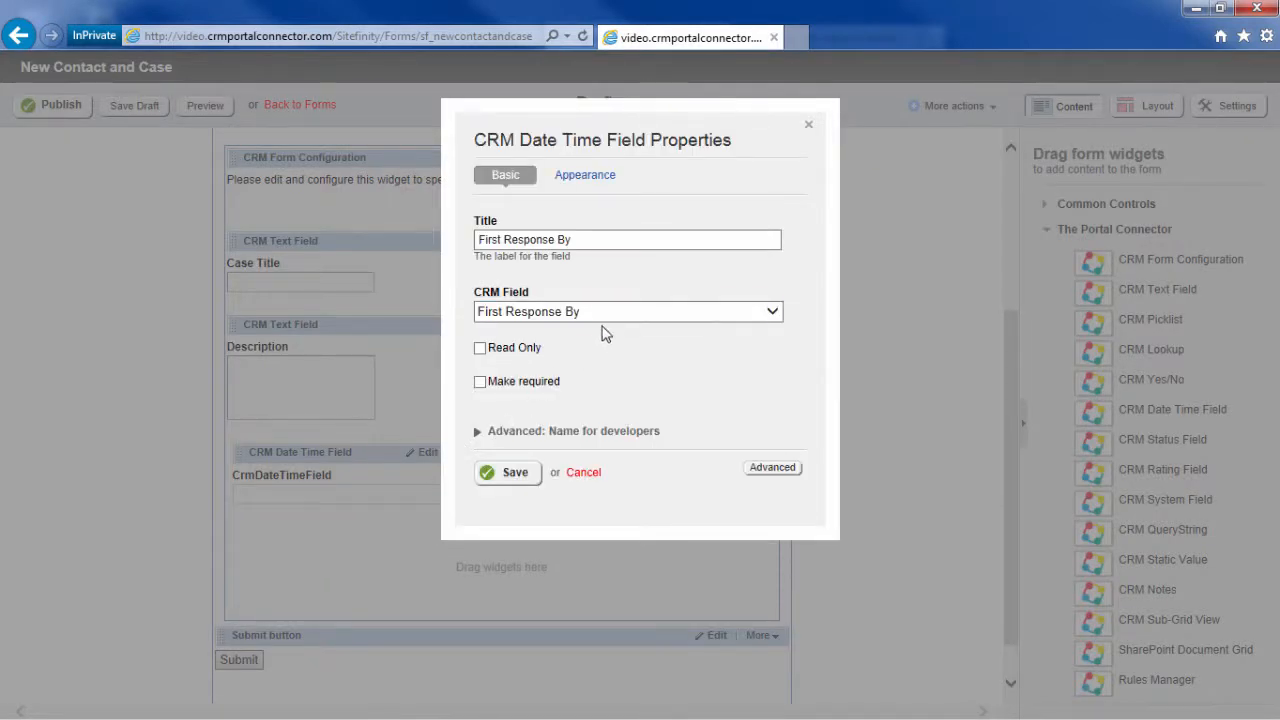
left_click(605, 310)
left_click(601, 328)
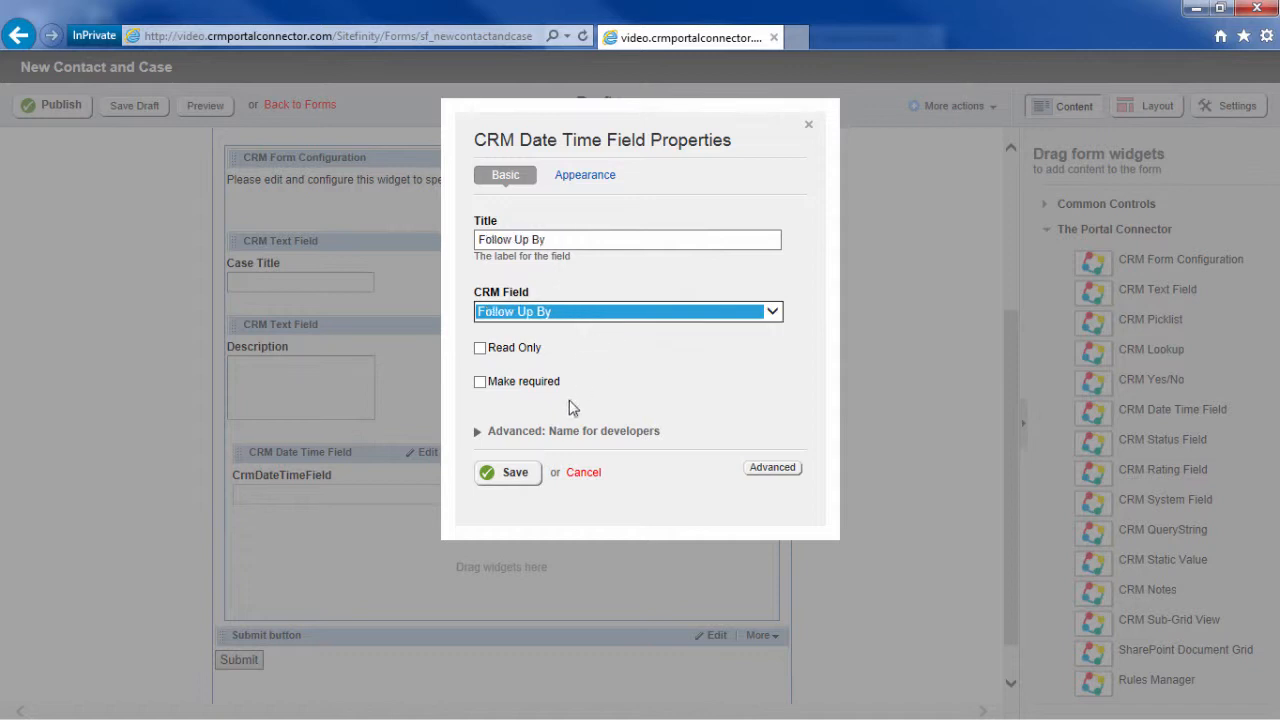
left_click(520, 478)
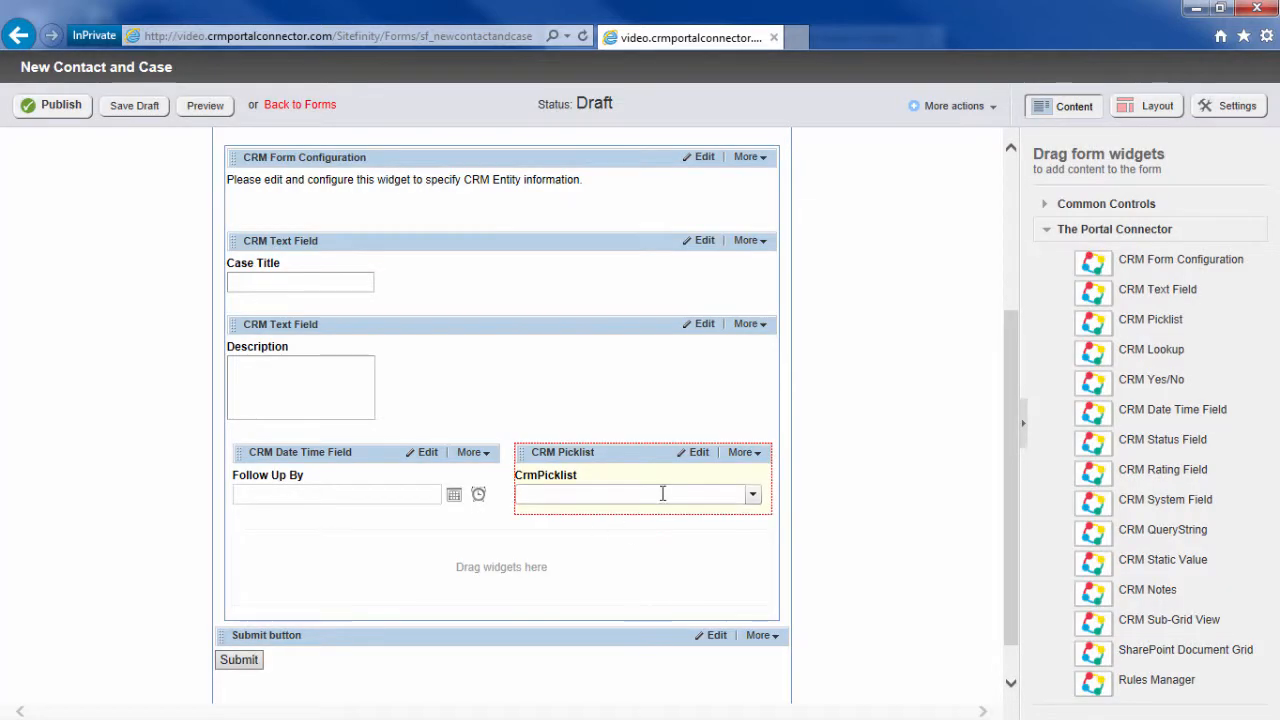
Step: Map the CRM Picklist to the case's Priority field, save, and preview the form
left_click(705, 455)
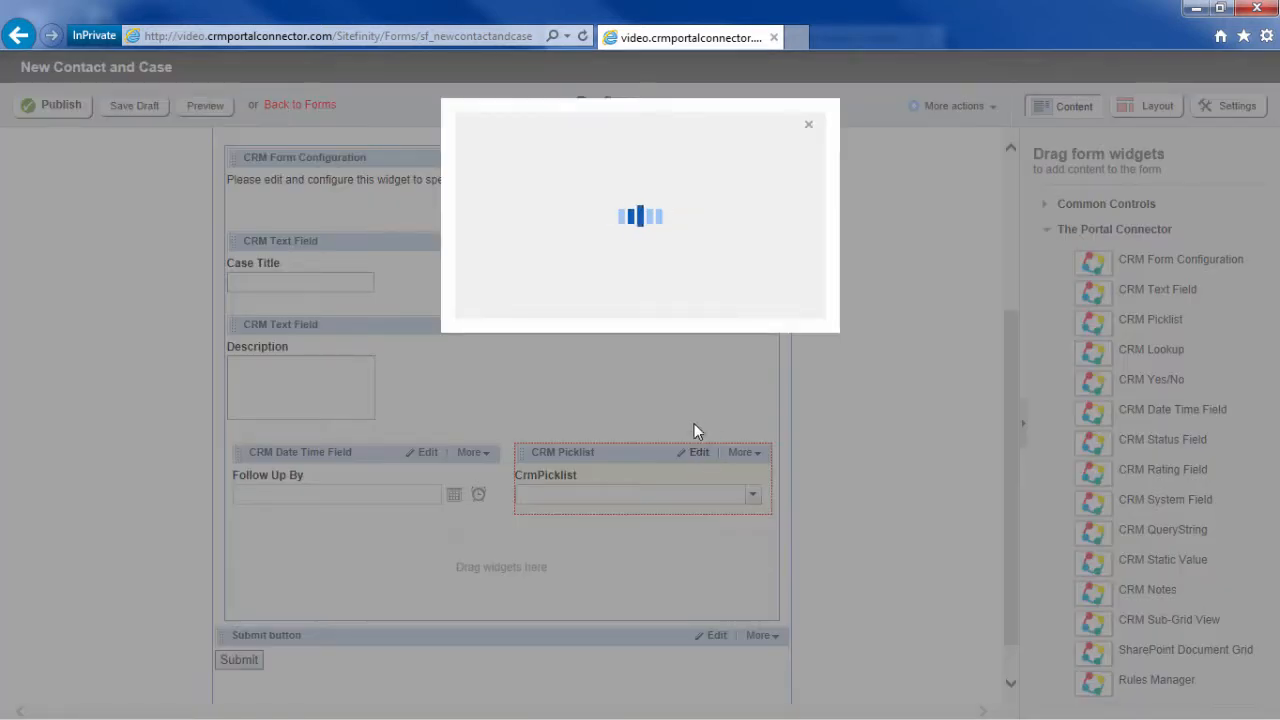
left_click(651, 287)
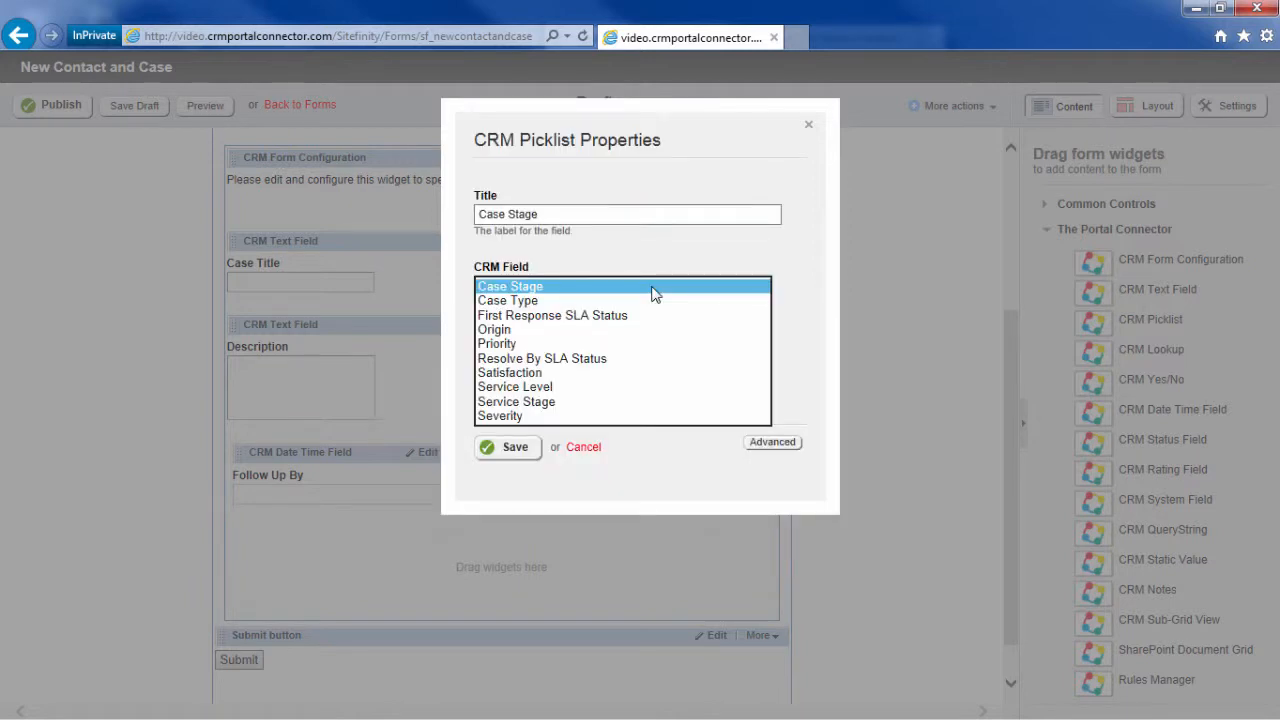
left_click(643, 344)
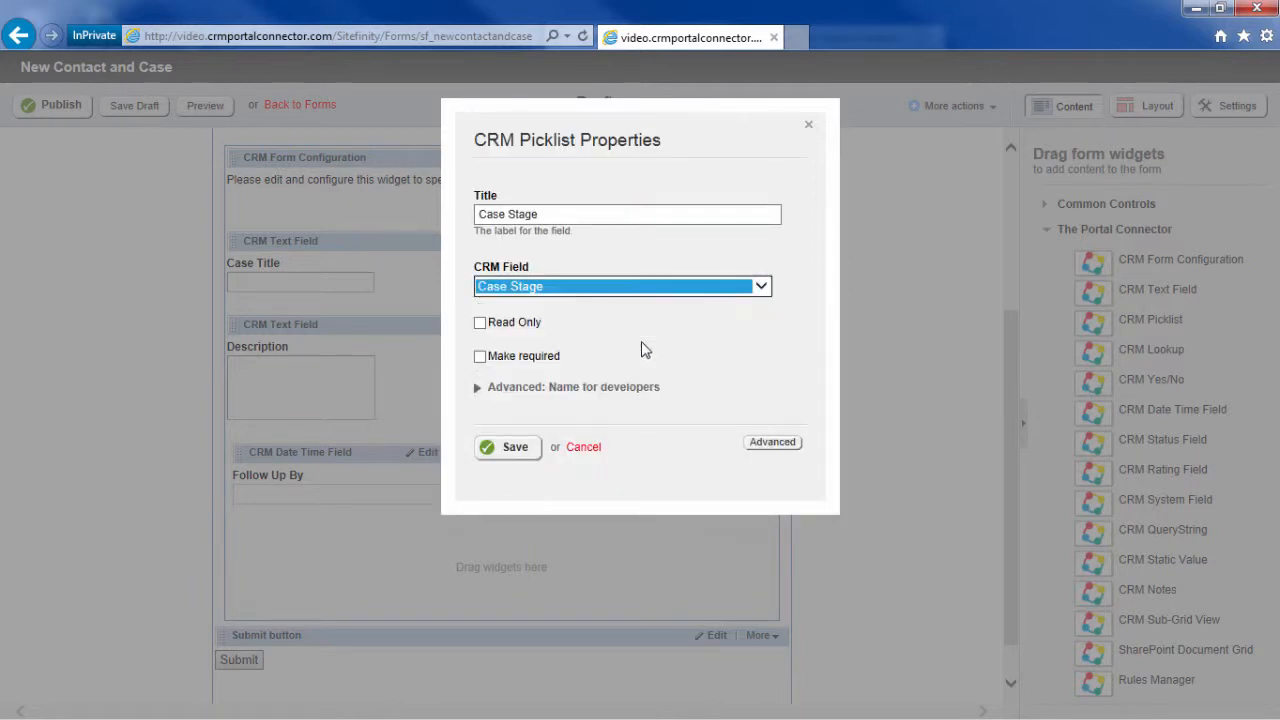
left_click(513, 449)
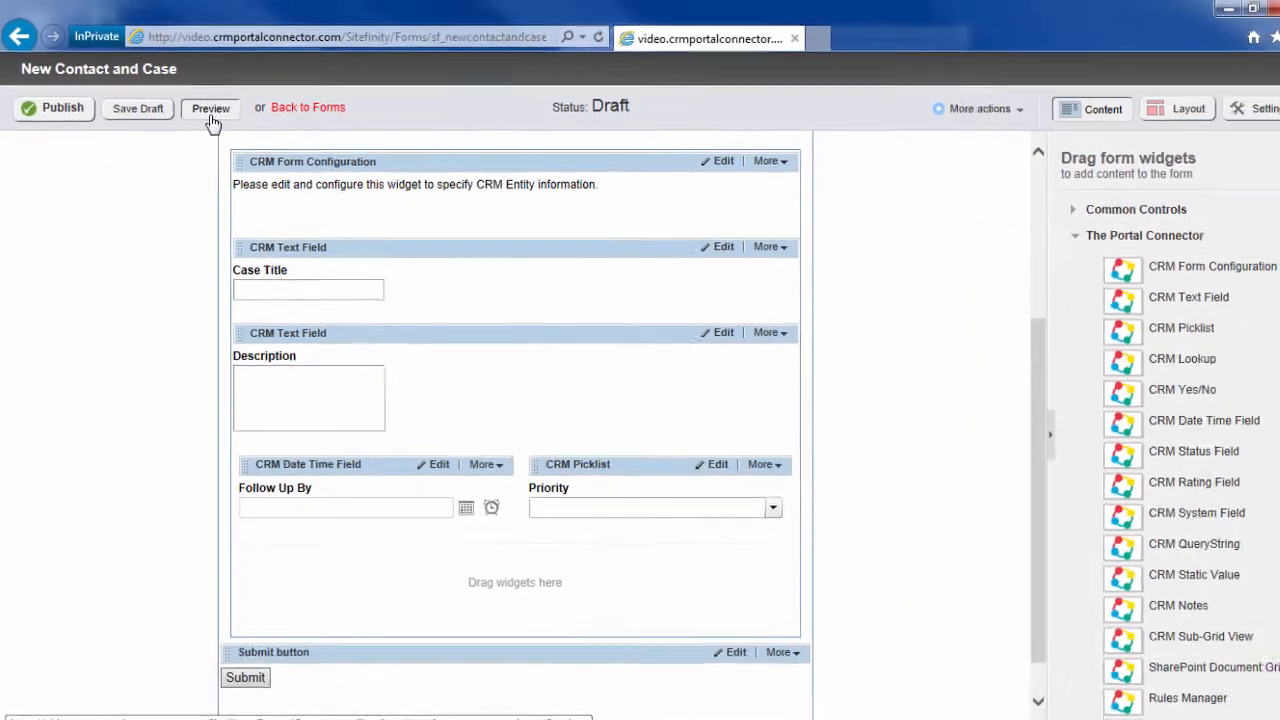
left_click(211, 112)
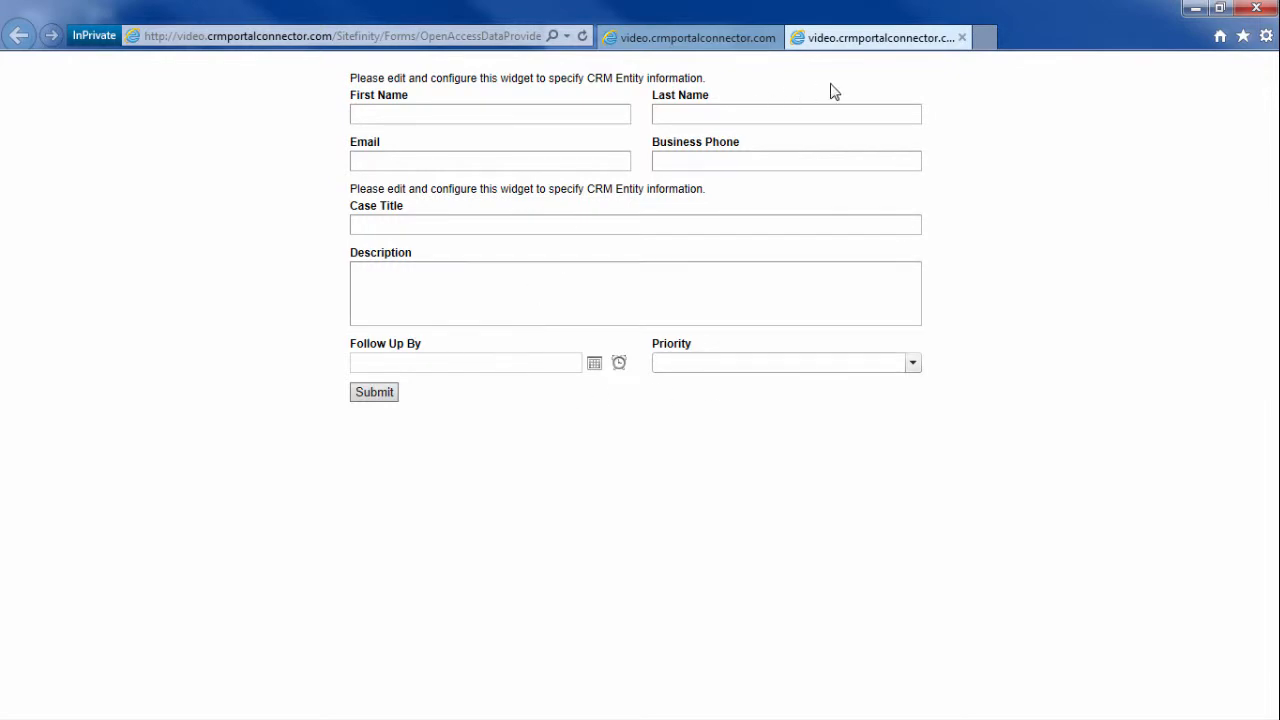
Step: Close the form preview and publish the New Contact and Case form
left_click(963, 38)
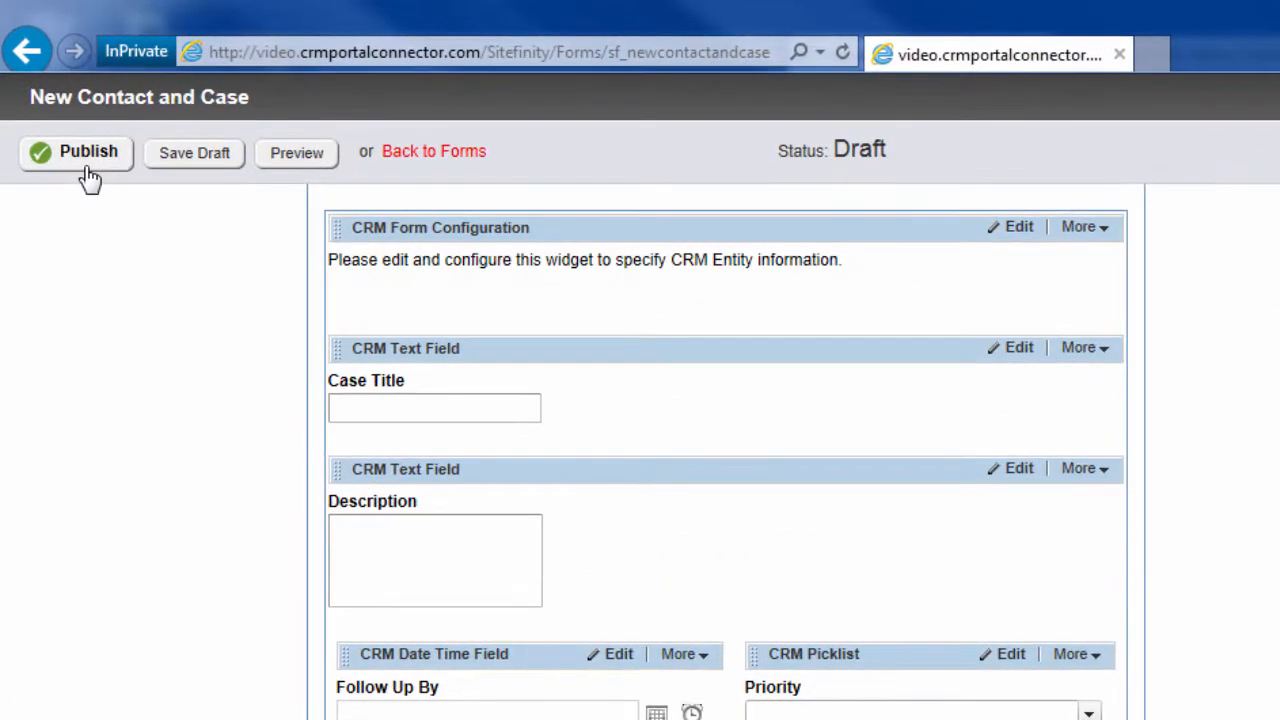
left_click(77, 140)
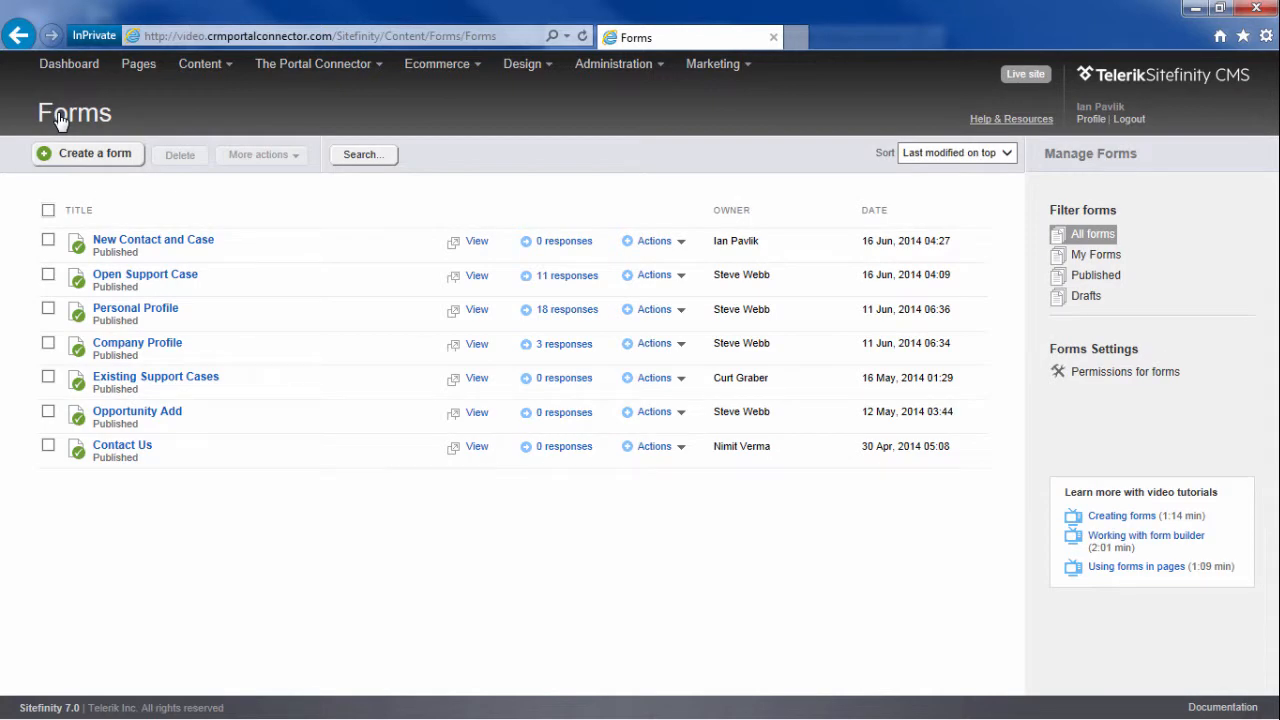
Step: On the Support page, place a CRM Form Manager widget below Customer Support
left_click(139, 64)
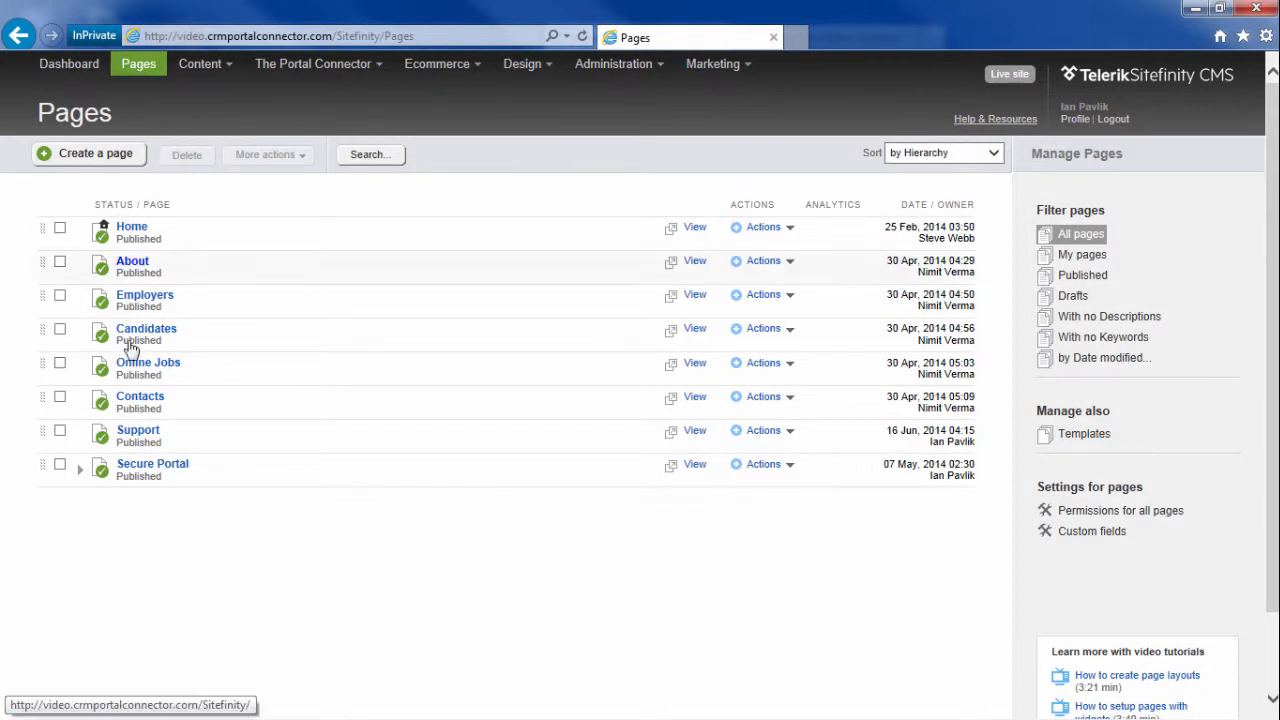
left_click(141, 440)
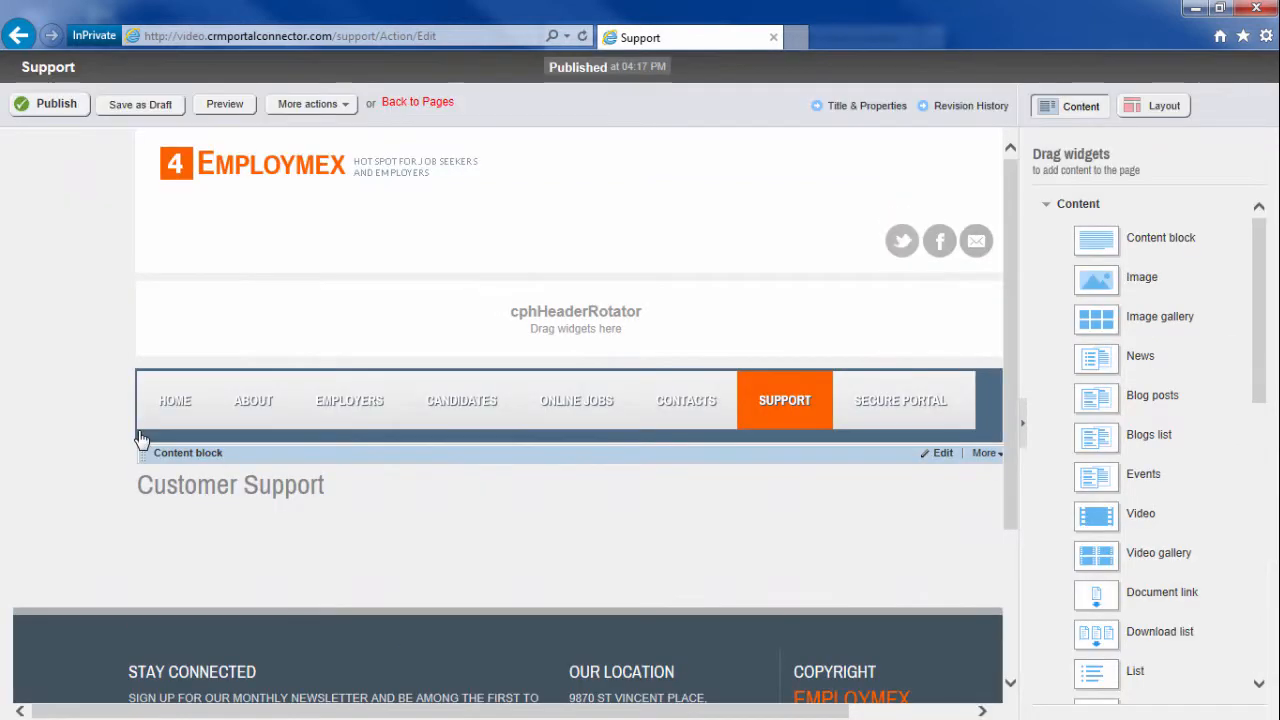
left_click(1079, 208)
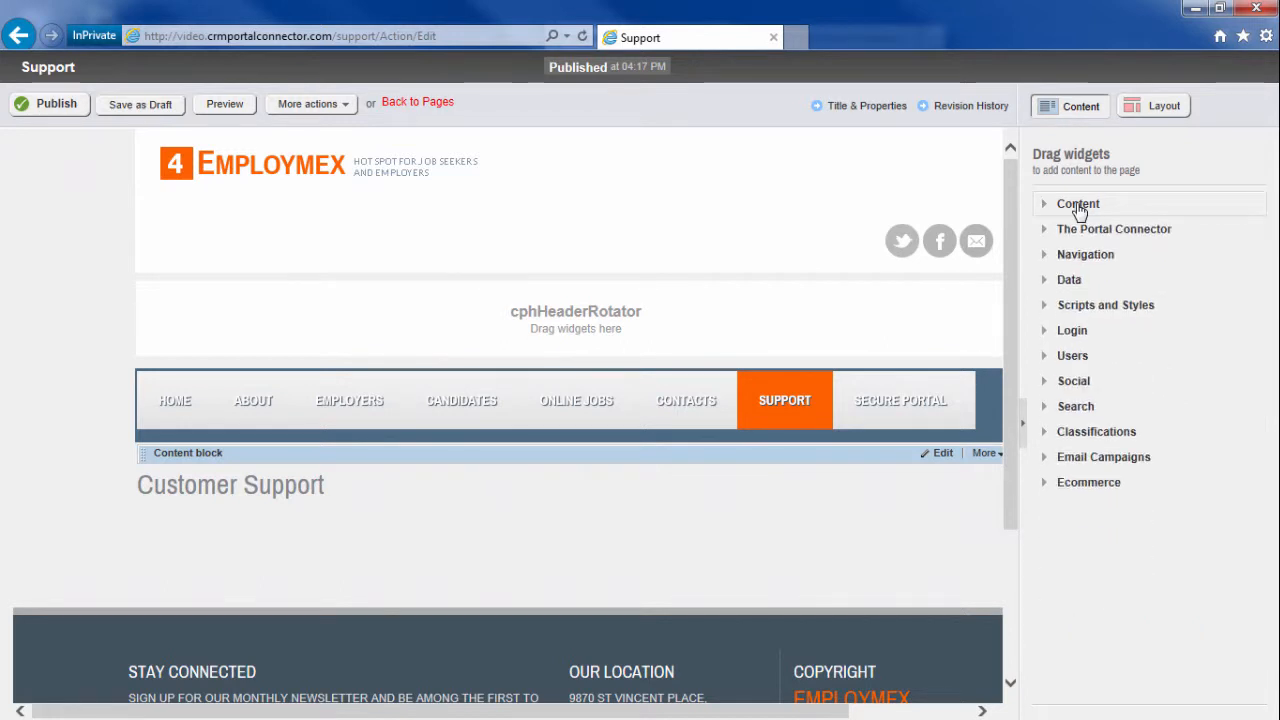
left_click(1082, 232)
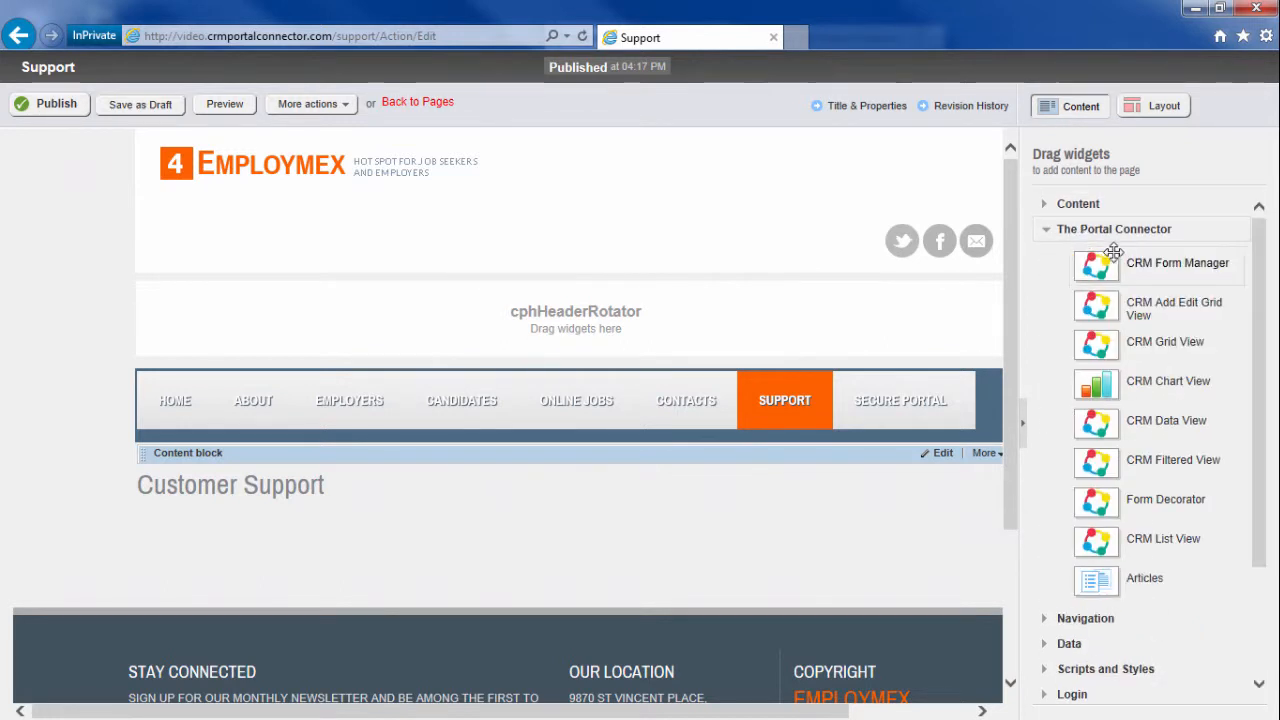
left_click_drag(1110, 262, 554, 583)
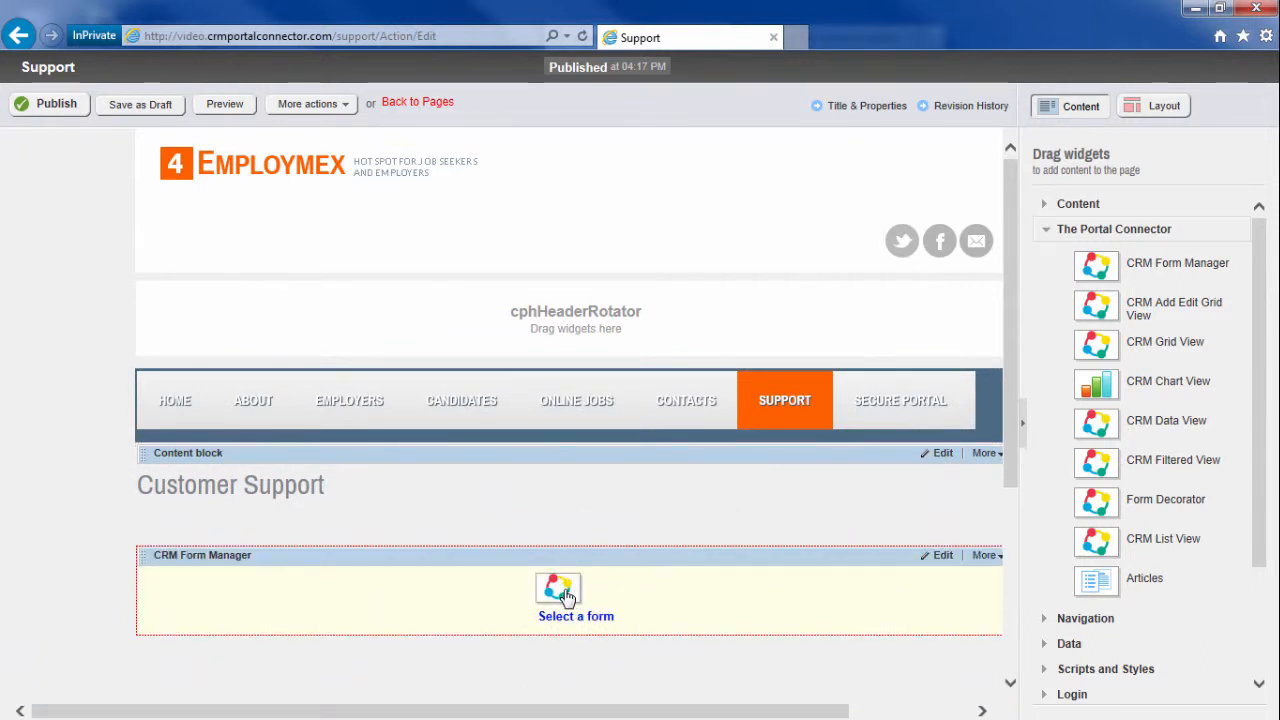
Step: Set the widget to the 'New Contact and Case' form, save, and publish the page
left_click(566, 597)
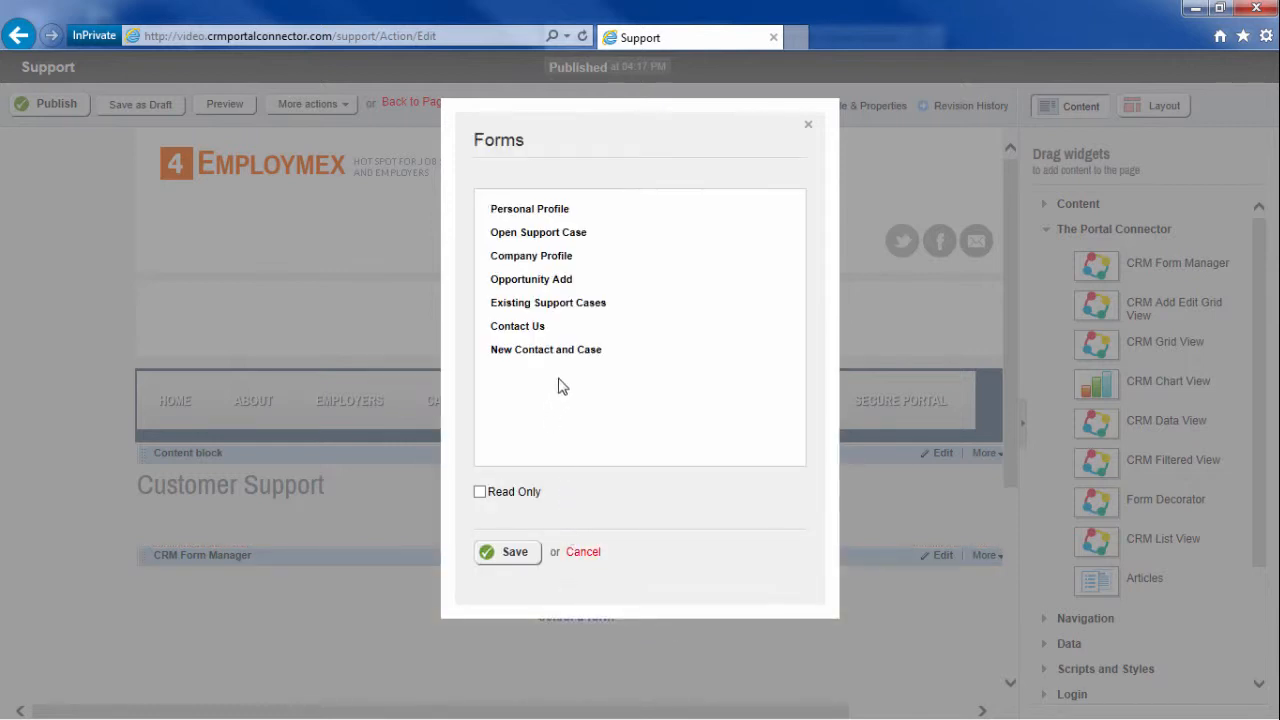
left_click(579, 352)
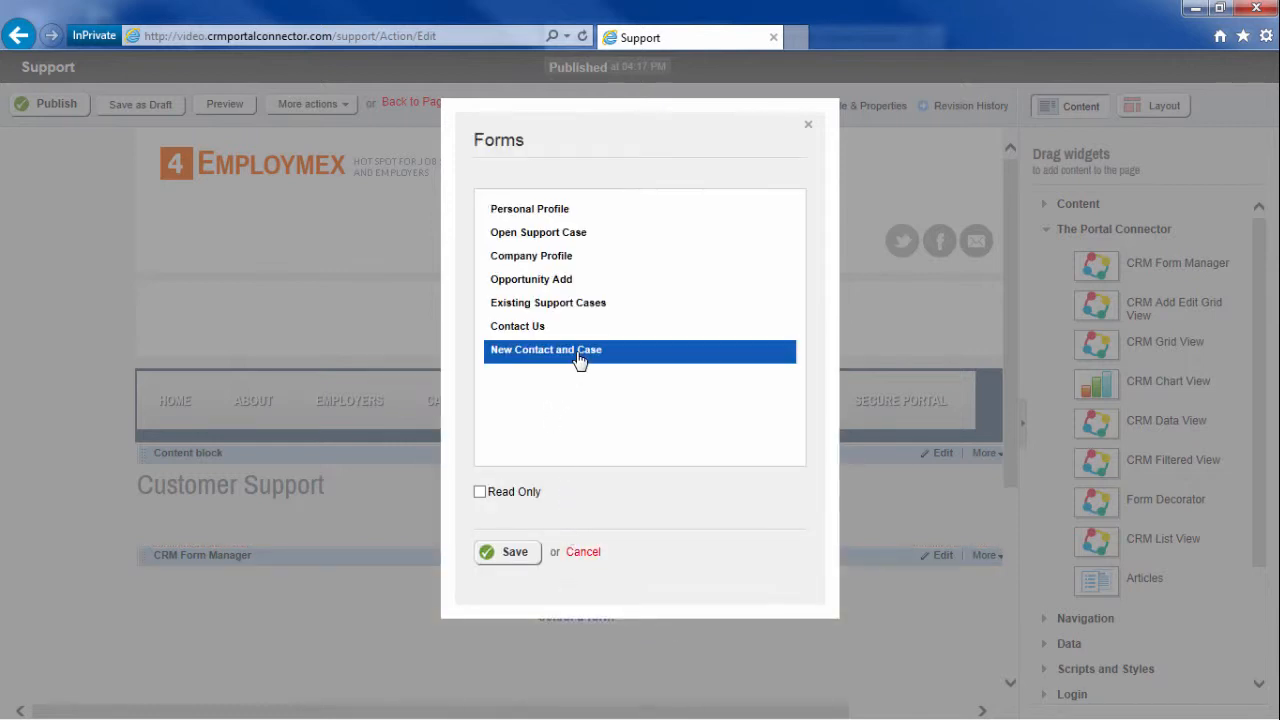
left_click(512, 553)
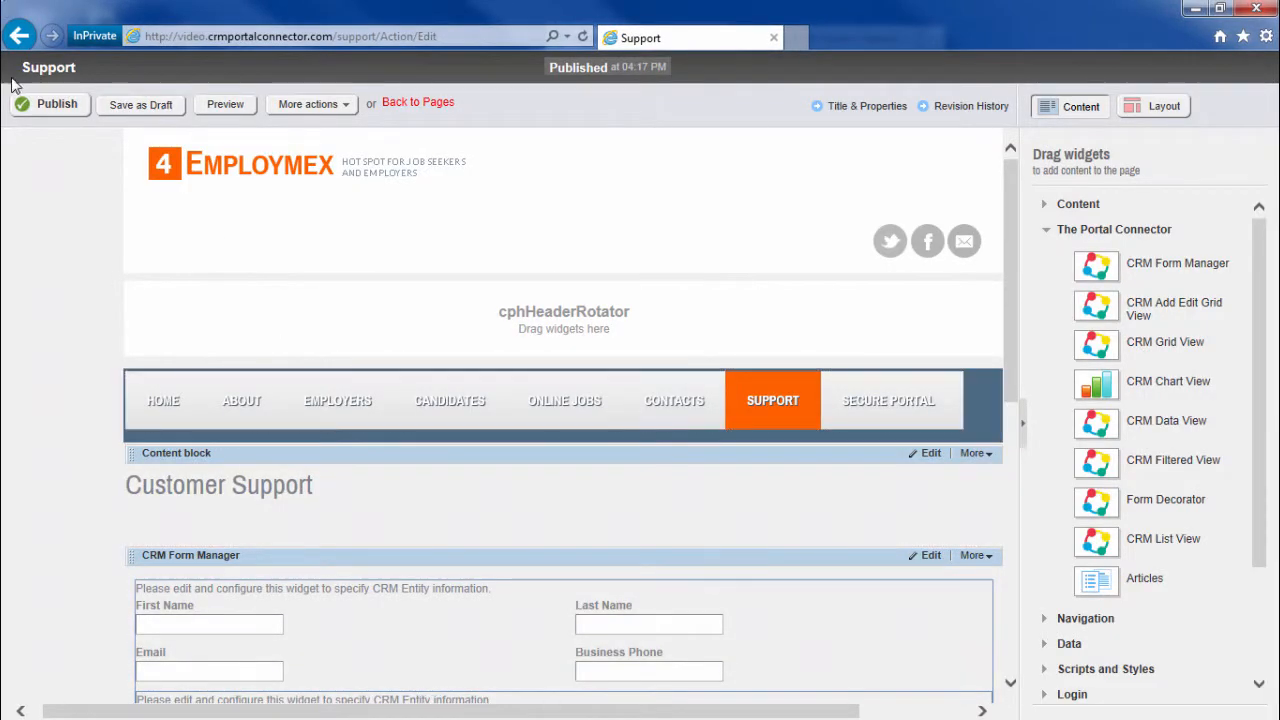
left_click(53, 111)
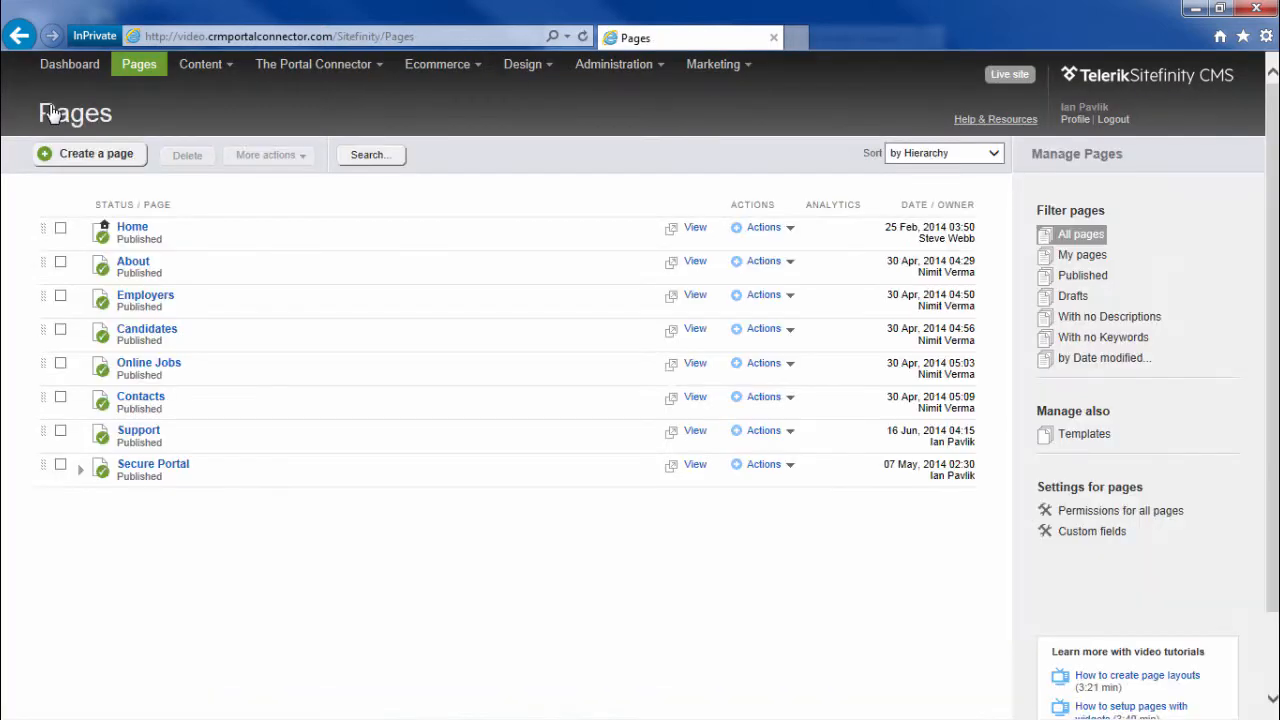
Step: Reload the live Support page and enter the contact's first and last name
key("alt+Tab")
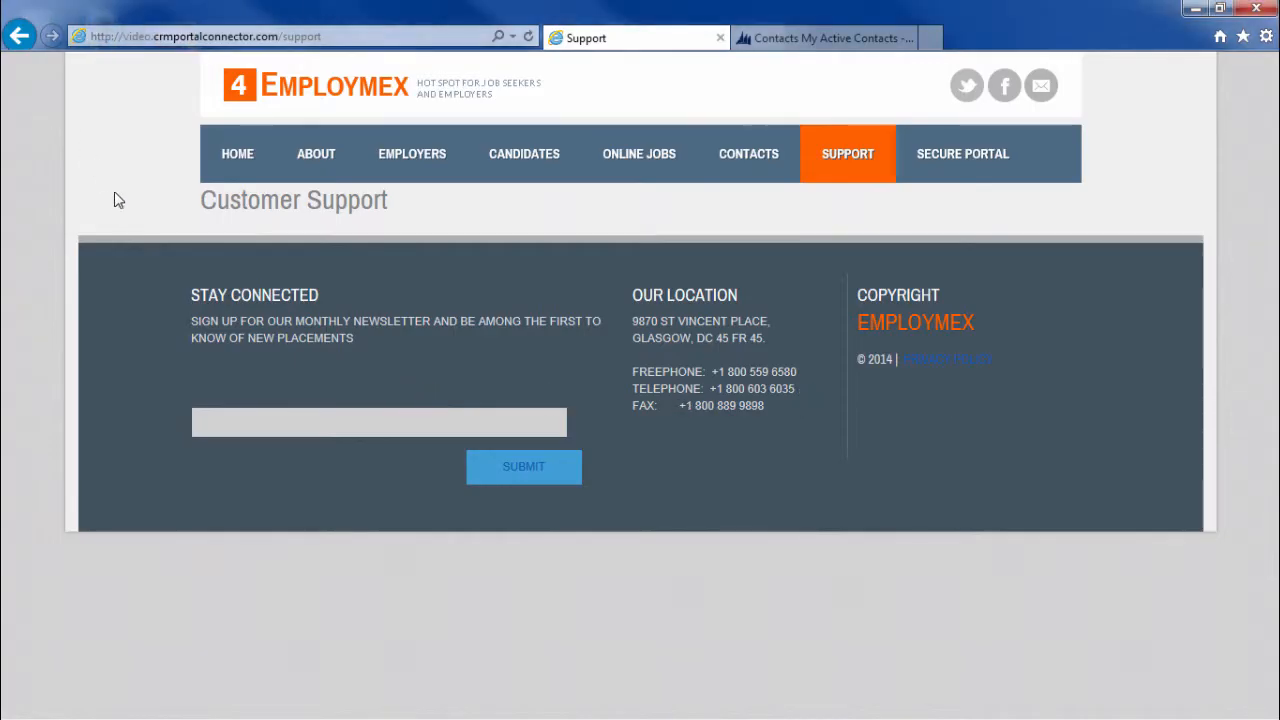
key("F5")
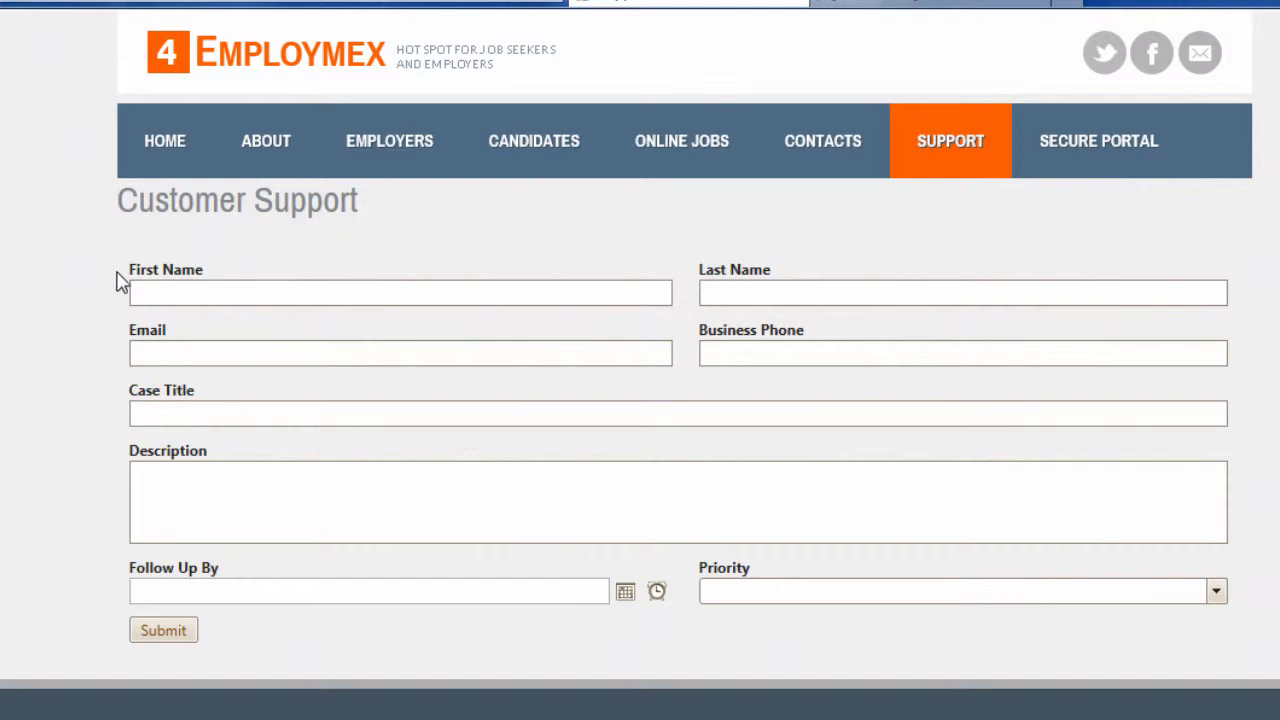
left_click(180, 291)
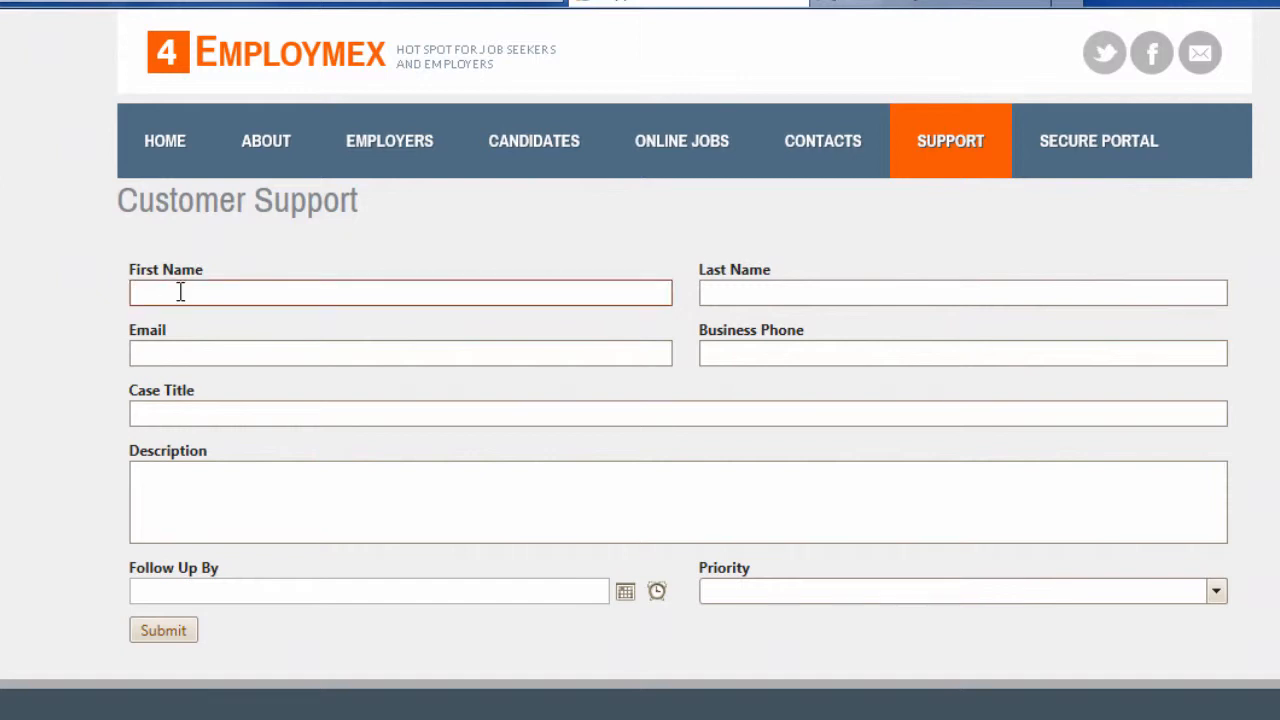
type("Bob")
left_click(775, 290)
type("Smot")
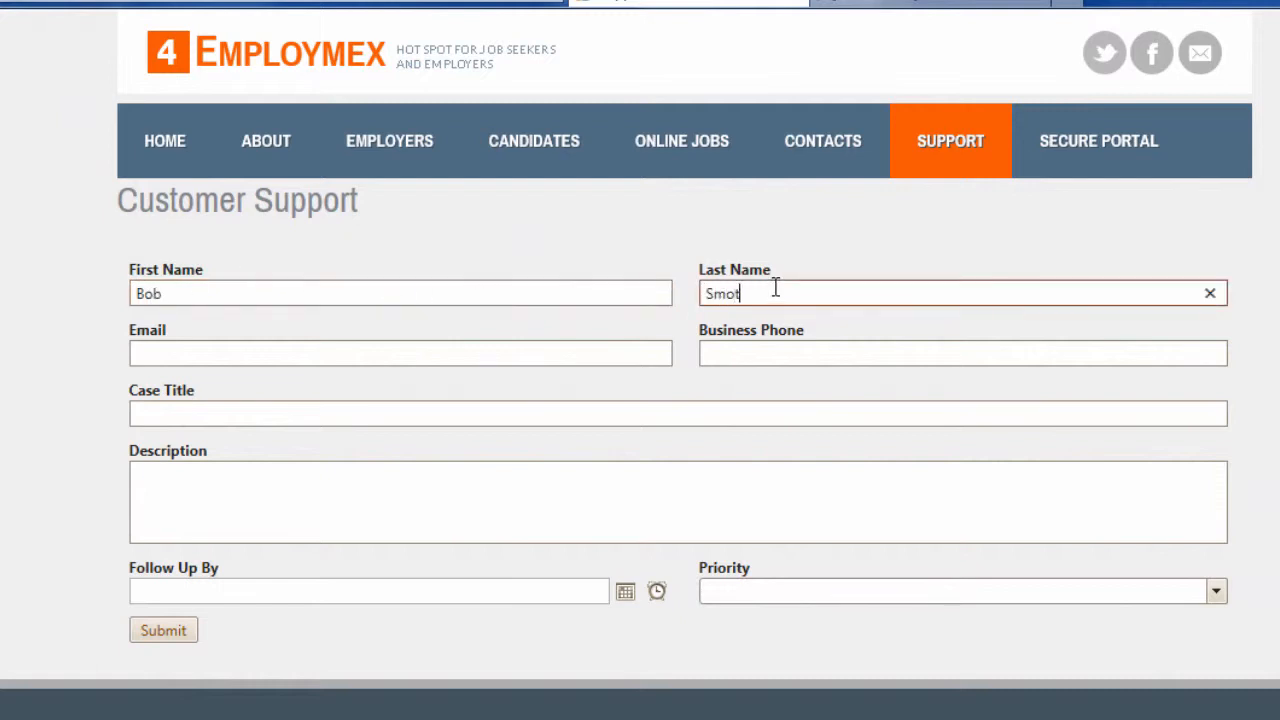
key("BackSpace")
key("BackSpace")
type("i")
Step: Fill in the contact's email address and business phone number
left_click(423, 362)
left_click(387, 357)
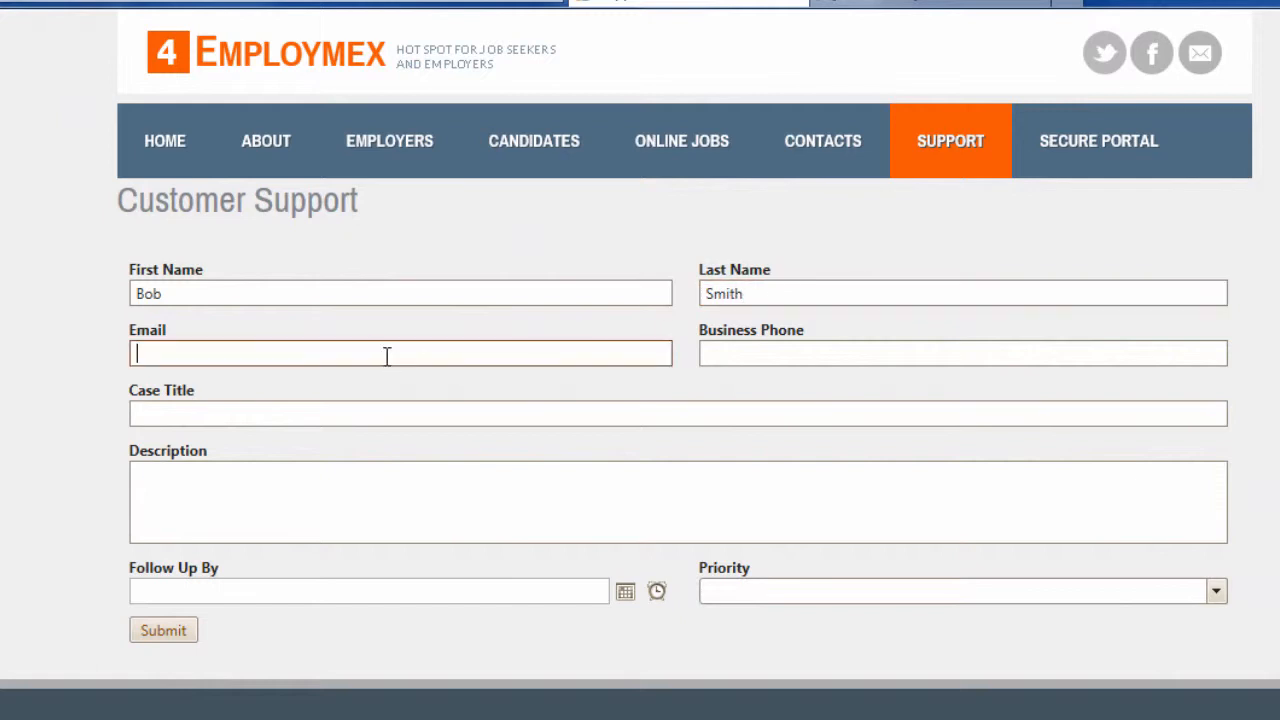
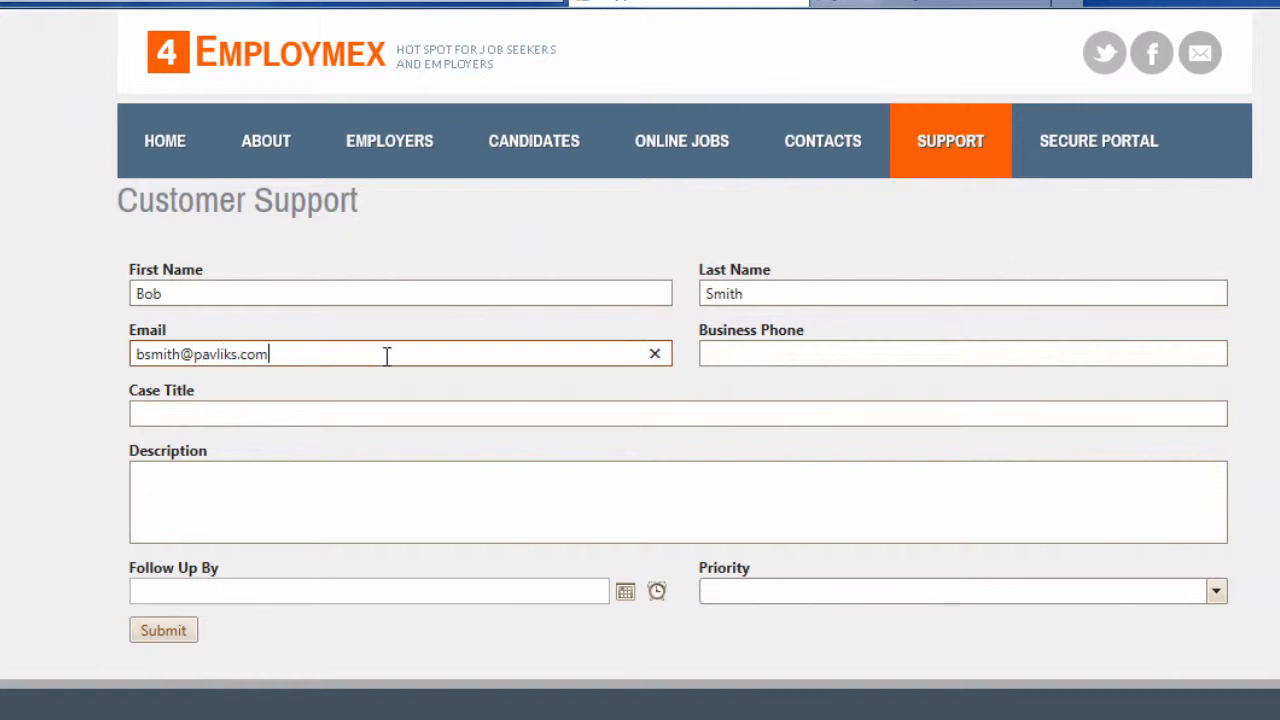
key("shift+Tab")
left_click(742, 354)
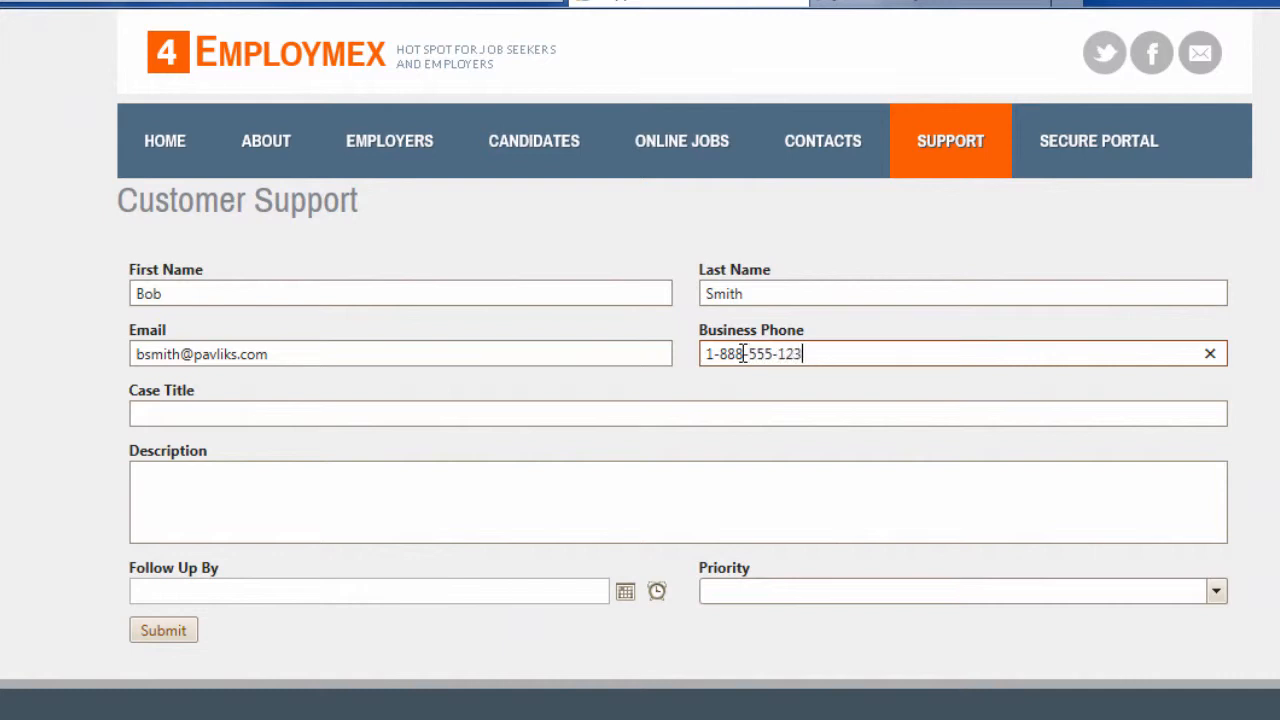
Step: Enter case title 'Looking for Support' and description 'Help with setting up my new computer.'
left_click(397, 411)
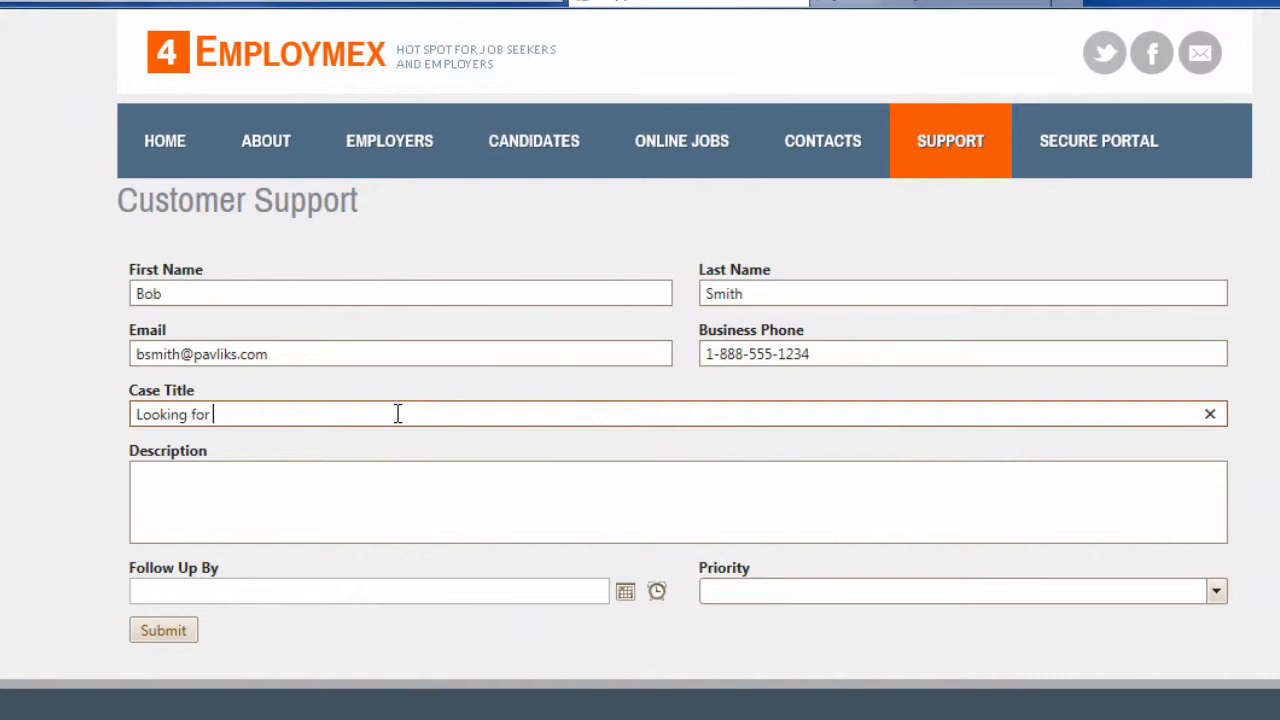
type("Looking for Support")
key("Tab")
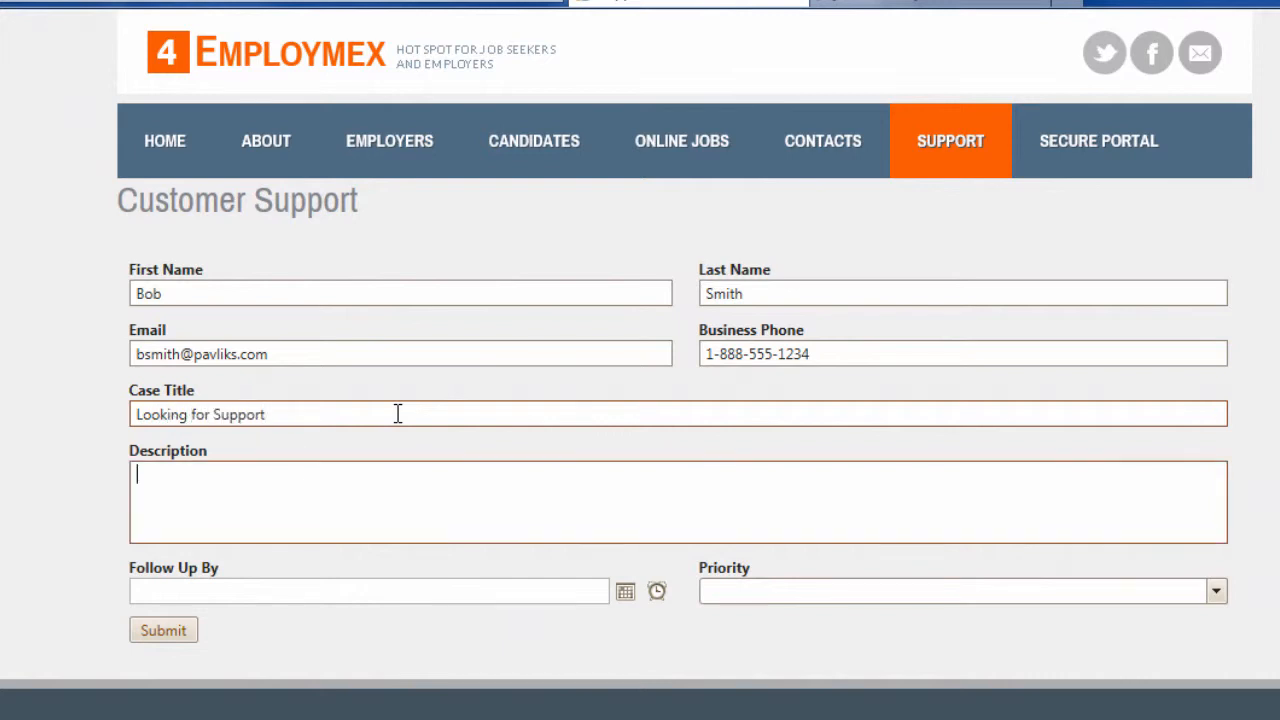
type("Help with setting up my new")
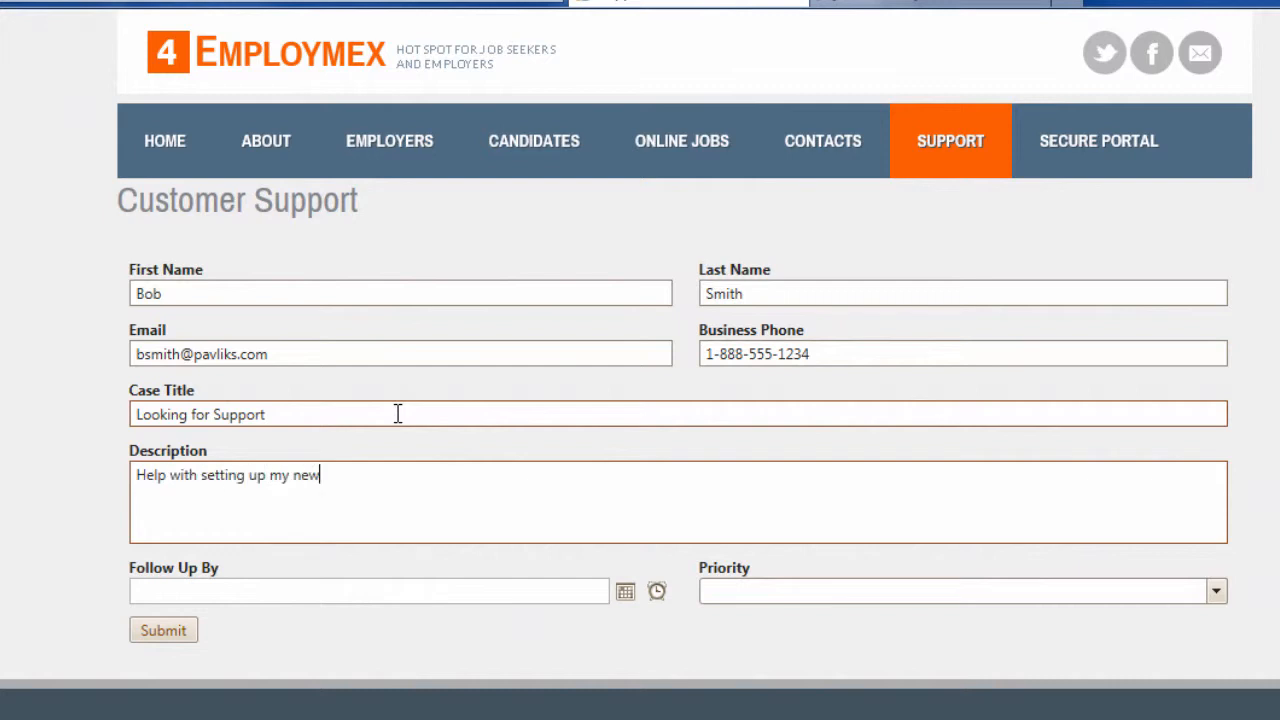
type(" computer.")
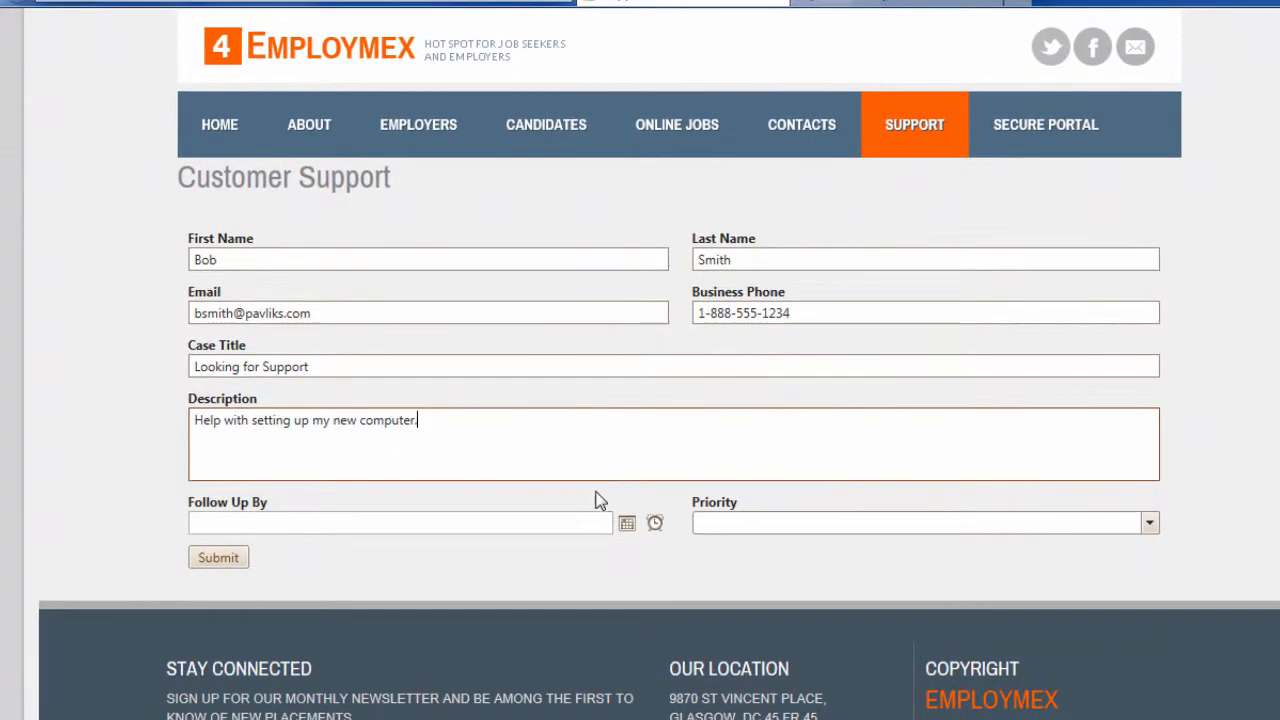
Step: Set Follow Up By to 06/25/14 and Priority to High, then submit the form
left_click(626, 523)
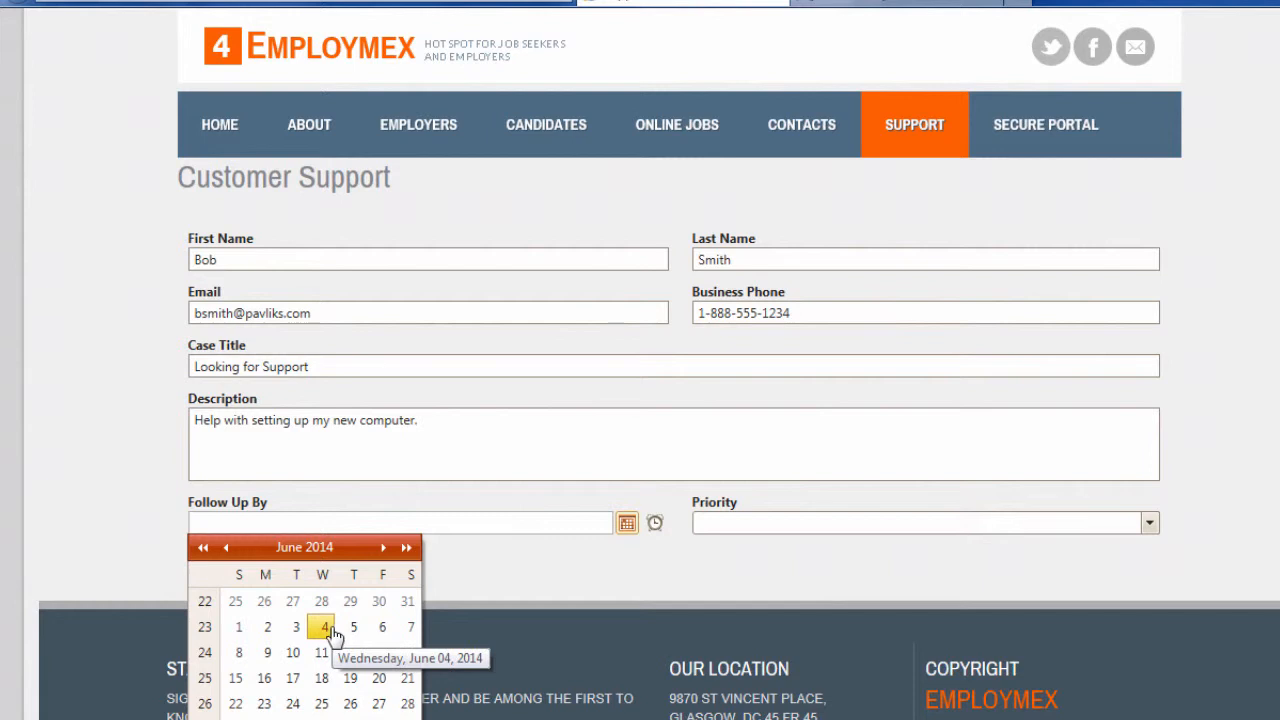
left_click(321, 703)
left_click(762, 524)
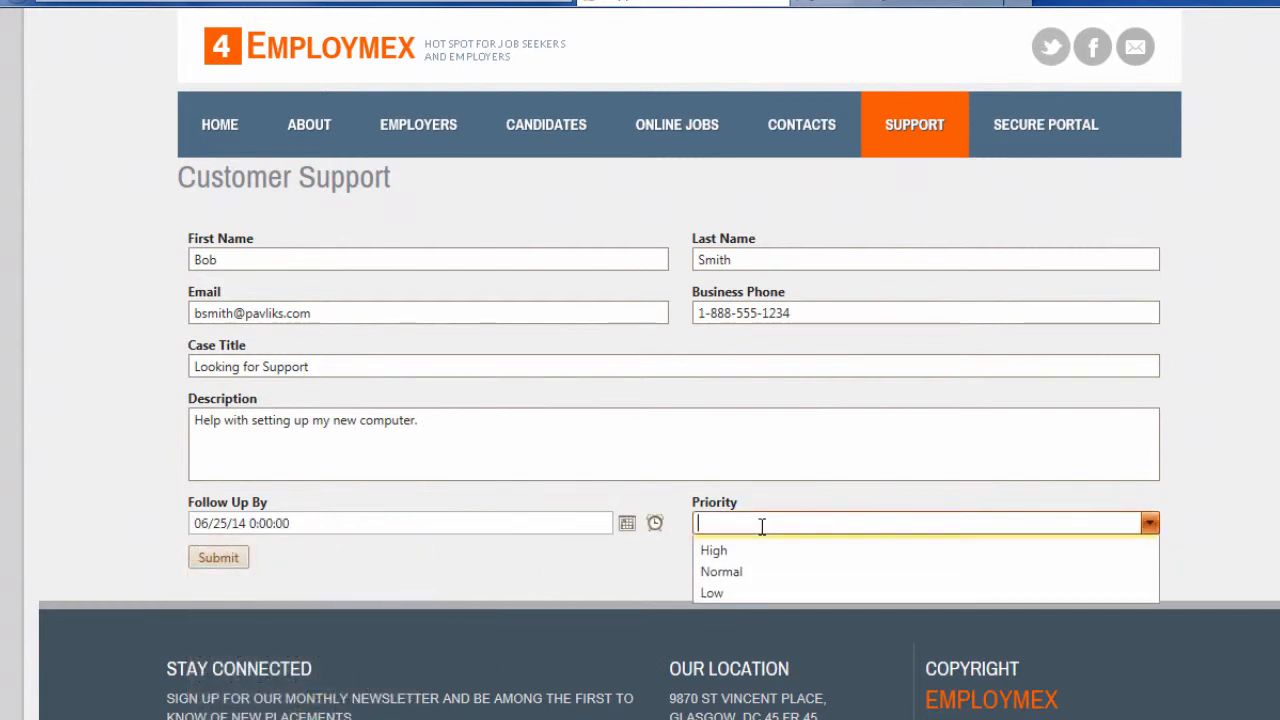
left_click(750, 567)
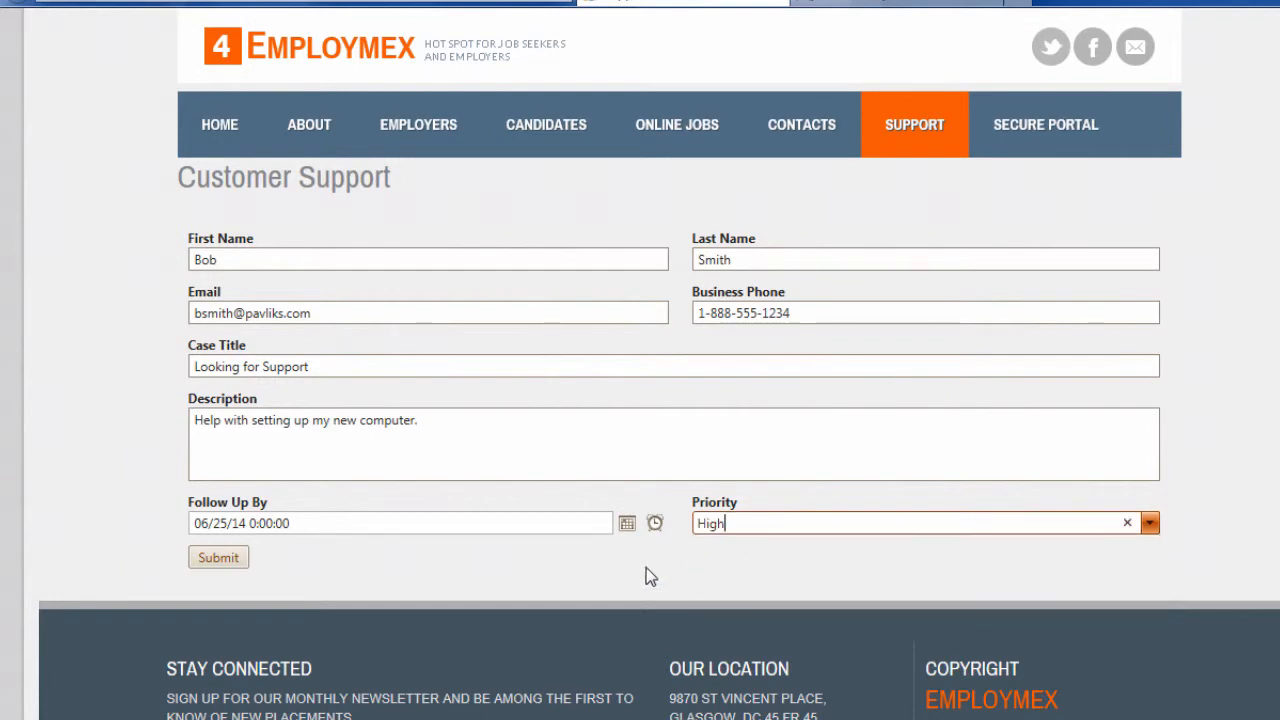
left_click(222, 558)
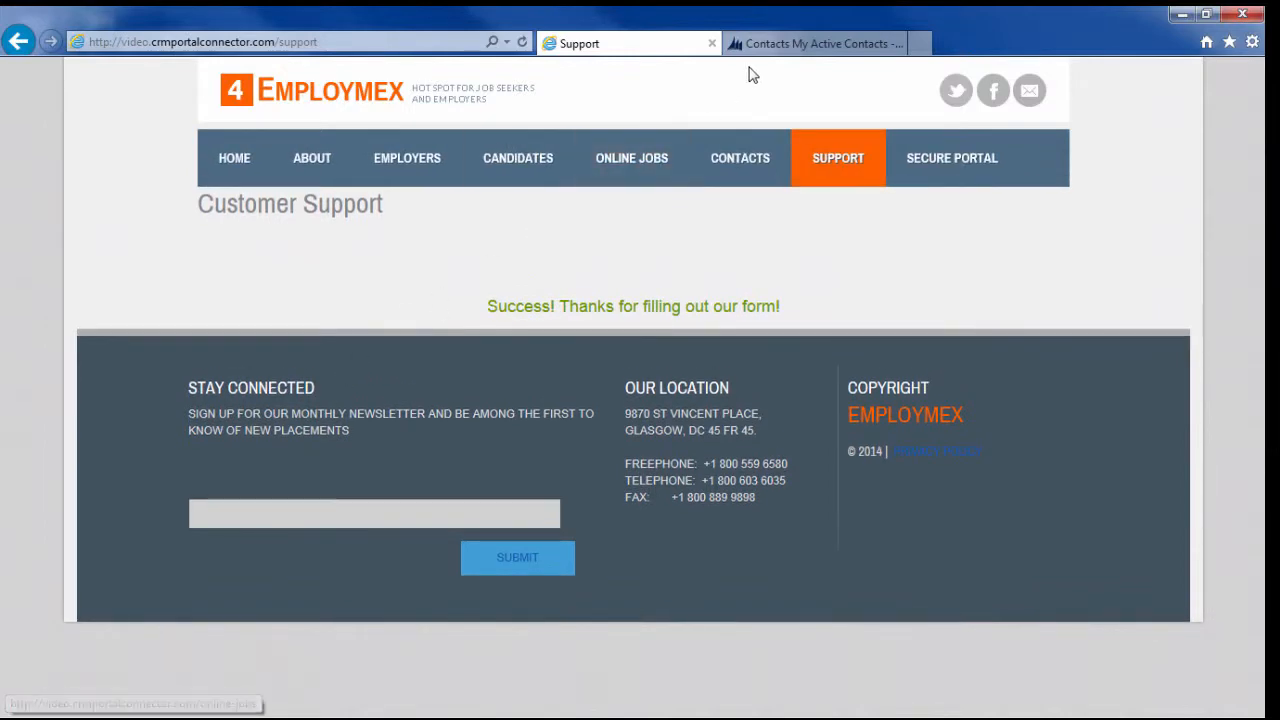
Step: Refresh the CRM contacts list, open the new contact's record, and view its linked cases
left_click(781, 46)
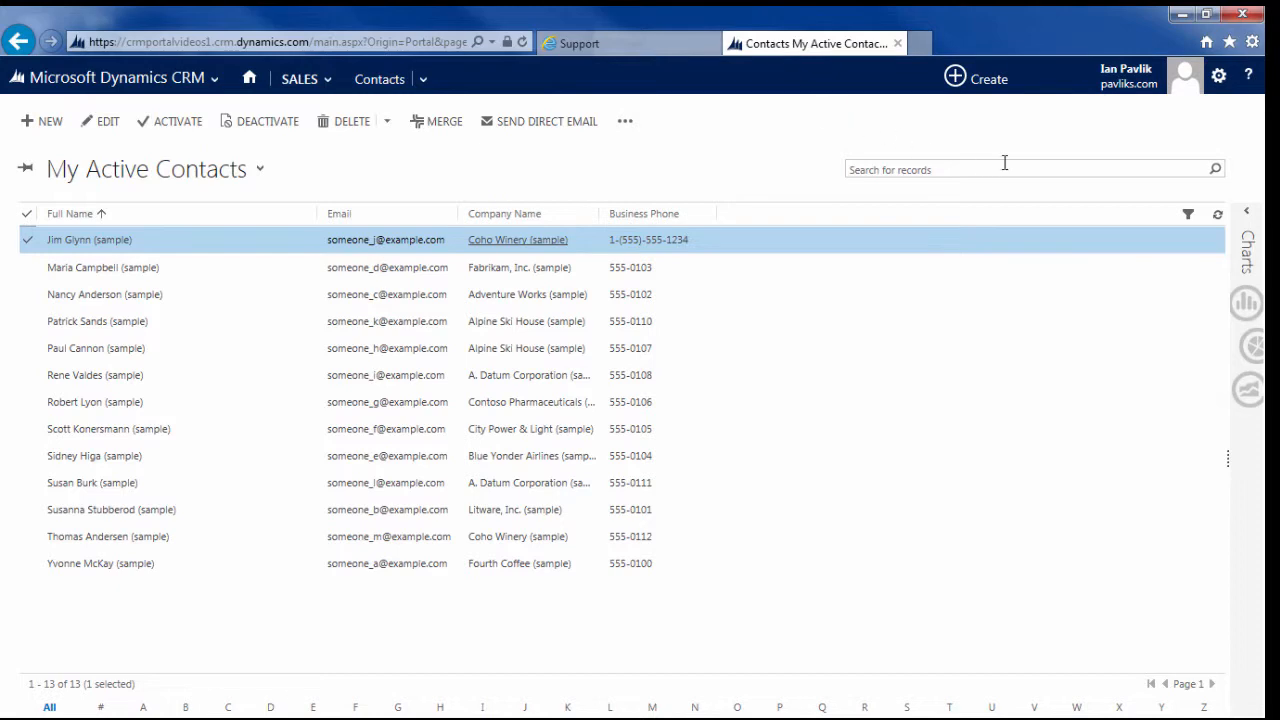
left_click(1217, 218)
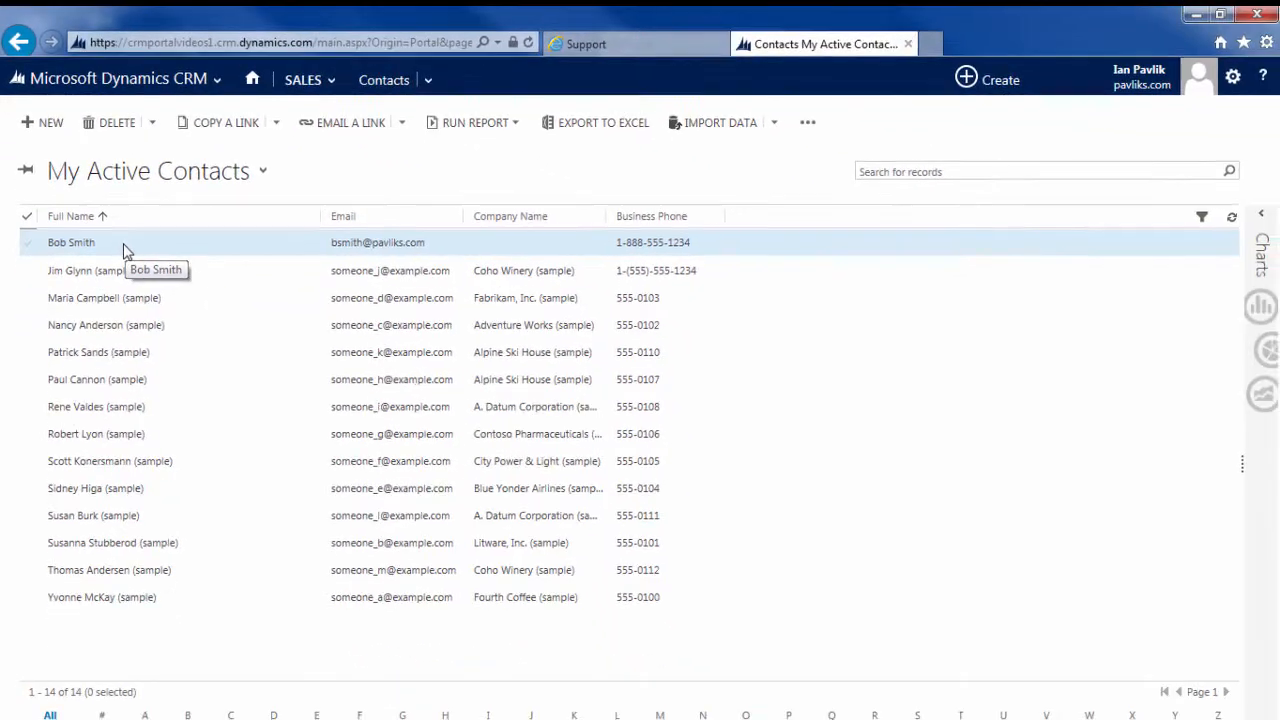
double_click(165, 327)
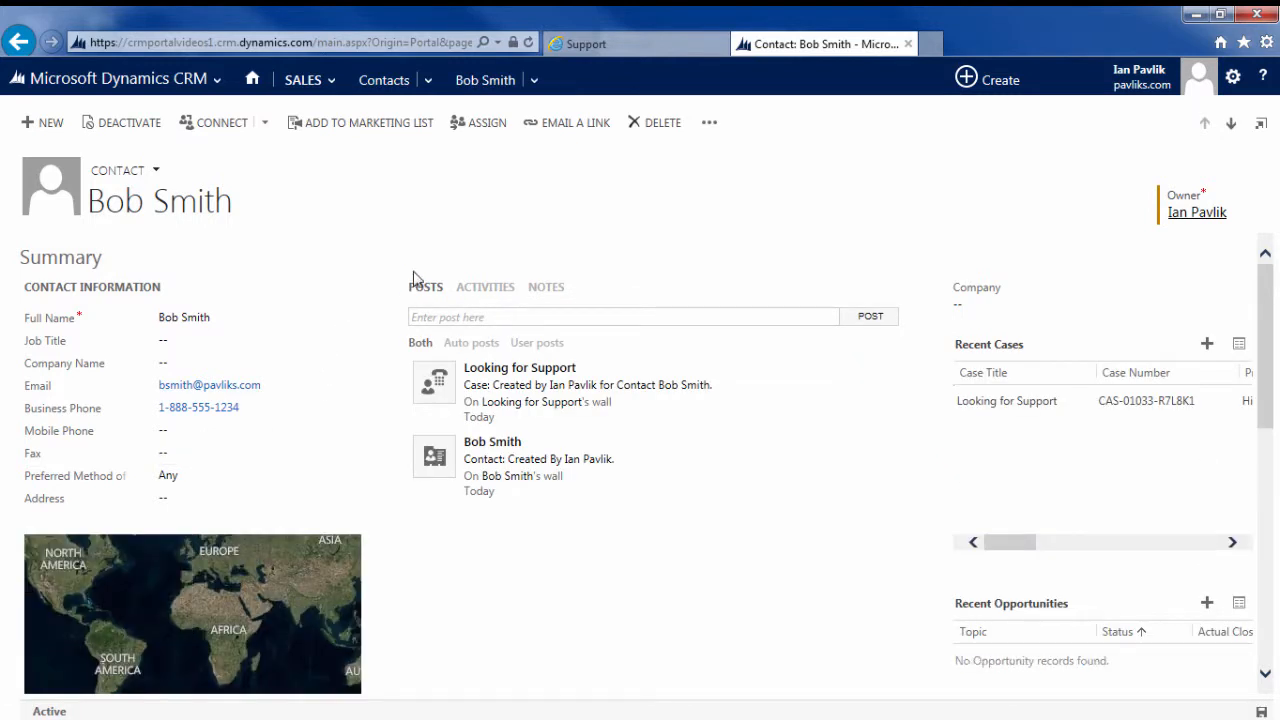
left_click(536, 84)
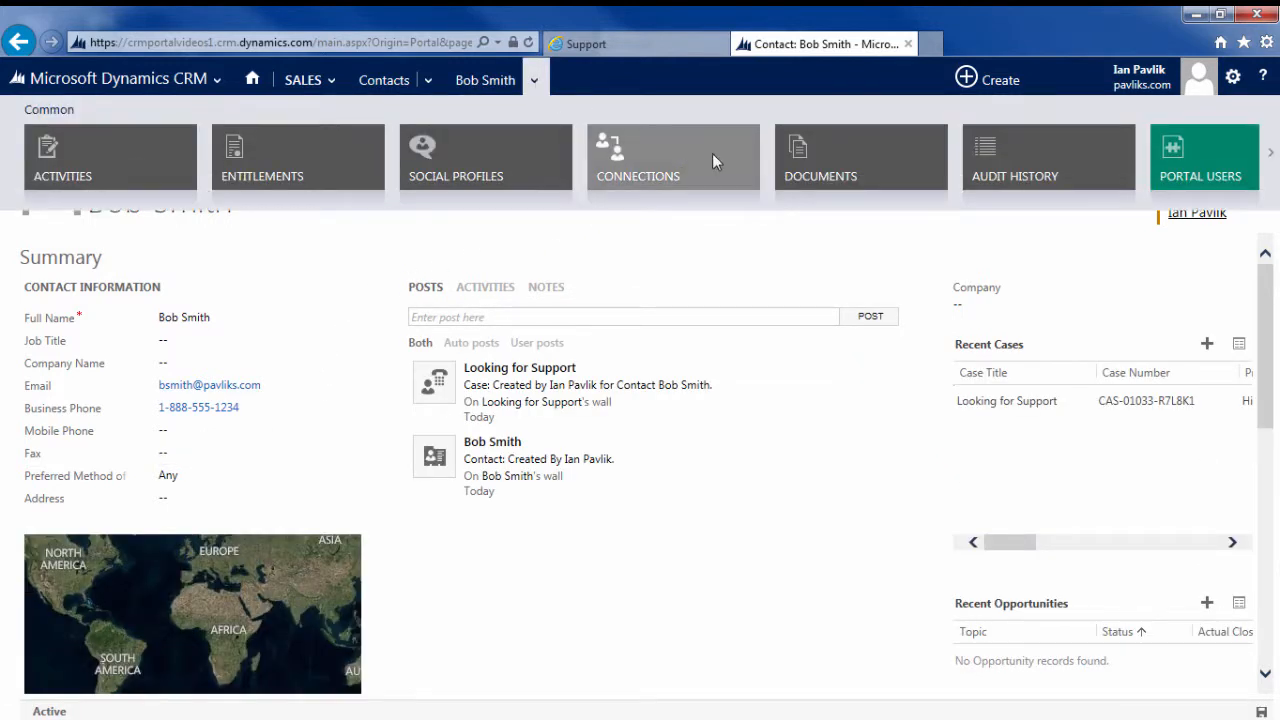
scroll(720, 158, "down", 5)
left_click(498, 164)
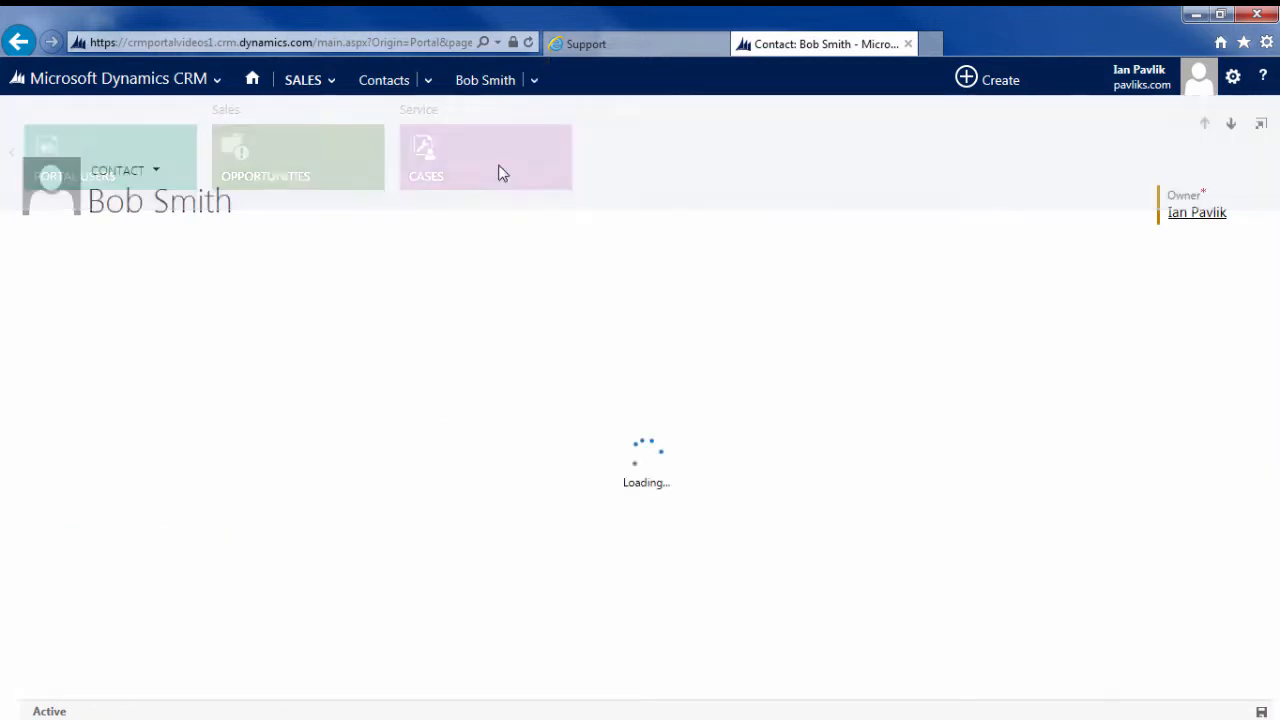